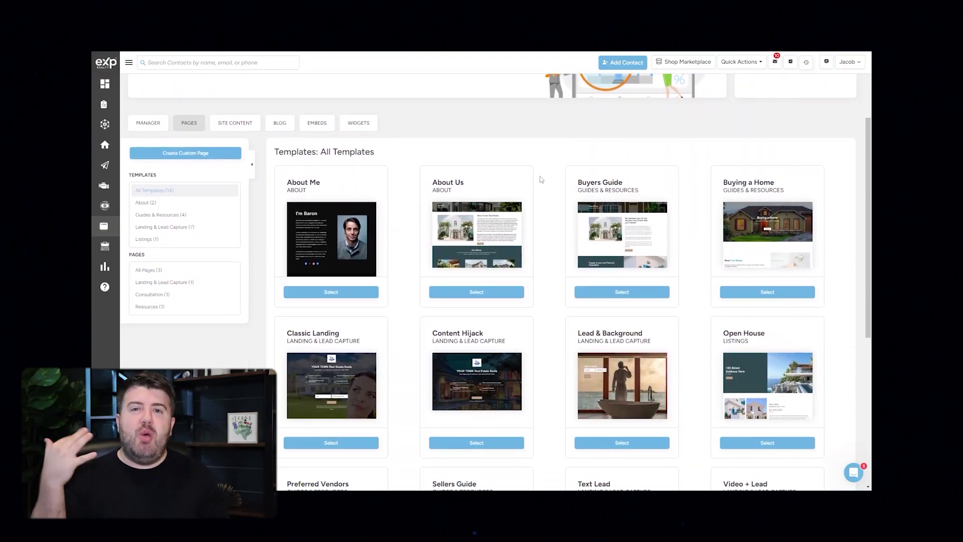
{"action": "scroll", "coordinate": [541, 179], "scroll_direction": "down", "scroll_amount": 2}
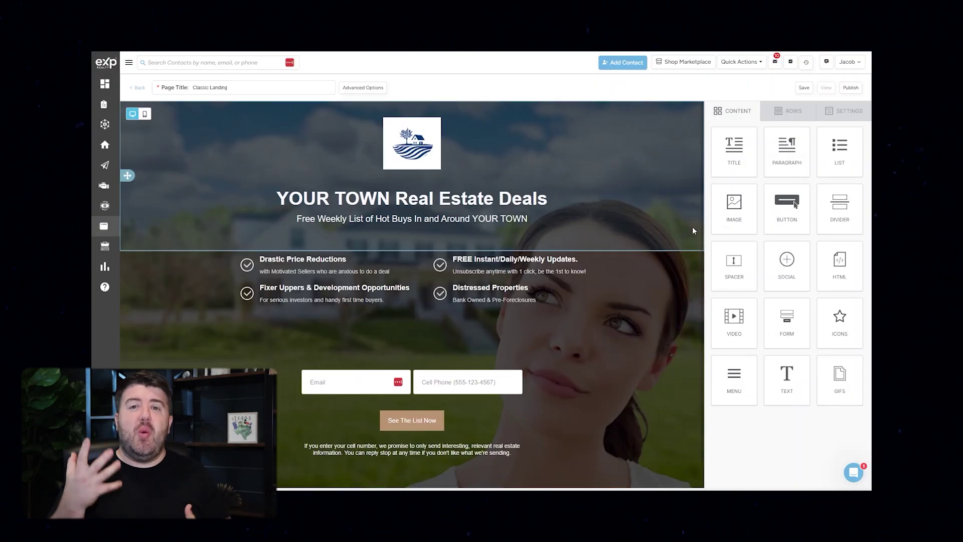
{"action": "scroll", "coordinate": [646, 173], "scroll_direction": "down", "scroll_amount": 1}
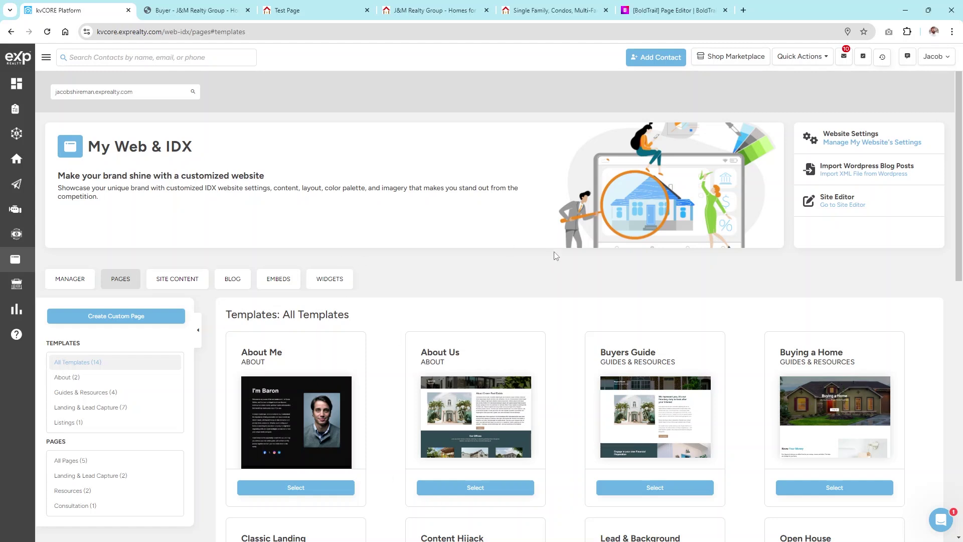
Step: Close the Test Page browser tab
{"action": "scroll", "coordinate": [461, 244], "scroll_direction": "down", "scroll_amount": 5}
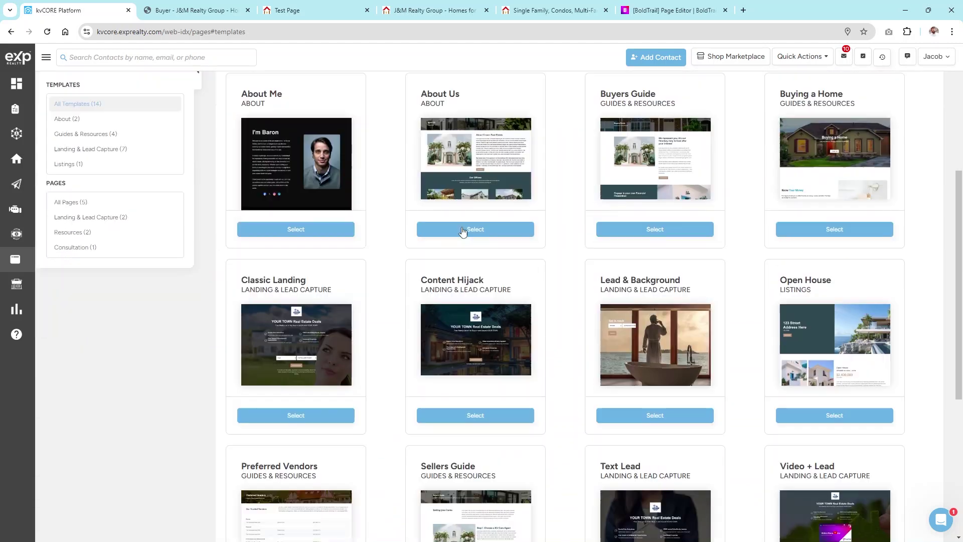
{"action": "scroll", "coordinate": [462, 230], "scroll_direction": "down", "scroll_amount": 1}
{"action": "scroll", "coordinate": [462, 230], "scroll_direction": "up", "scroll_amount": 4}
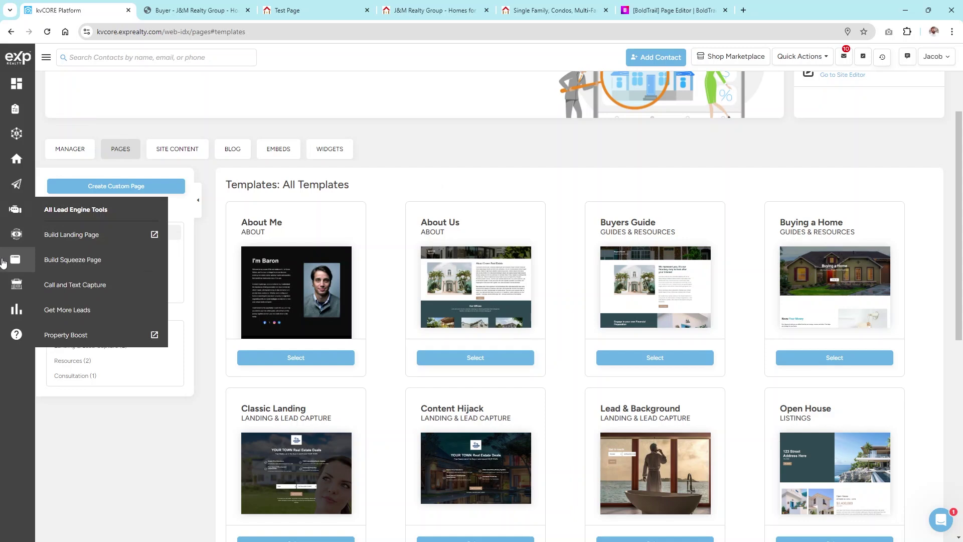
{"action": "mouse_move", "coordinate": [11, 262]}
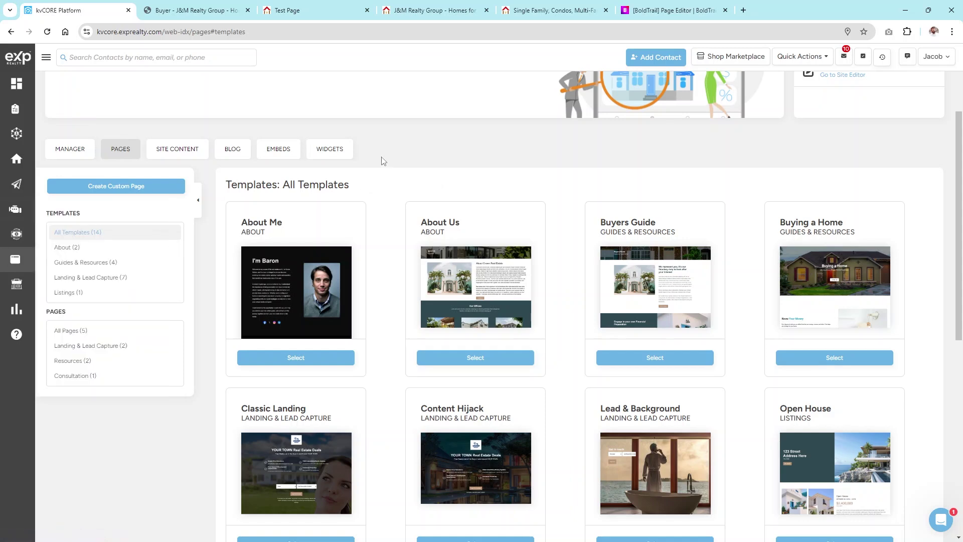
{"action": "left_click", "coordinate": [104, 246]}
{"action": "left_click", "coordinate": [279, 11]}
{"action": "left_click", "coordinate": [367, 10]}
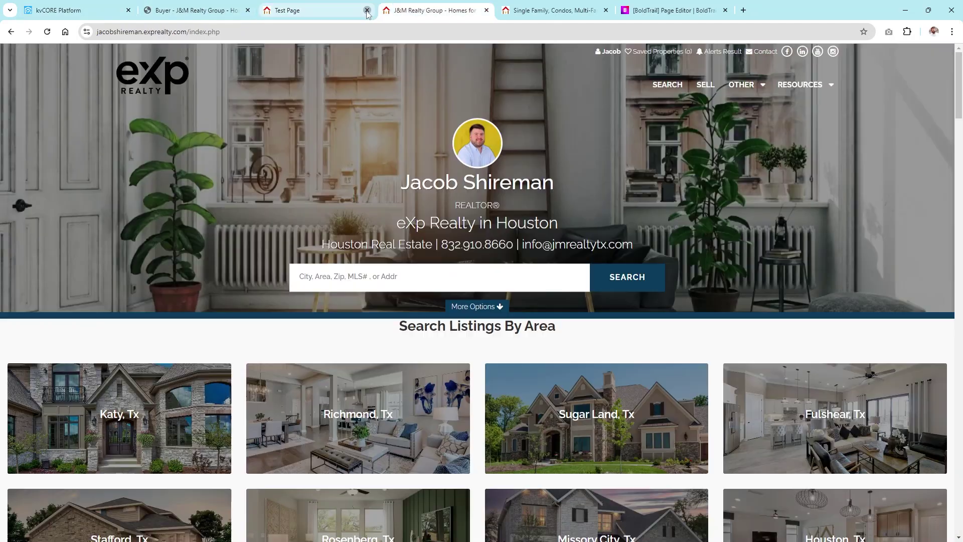
Step: Glance at the Richmond listings and J&M Realty tabs, then go back to kvCORE's templates
{"action": "left_click", "coordinate": [422, 8]}
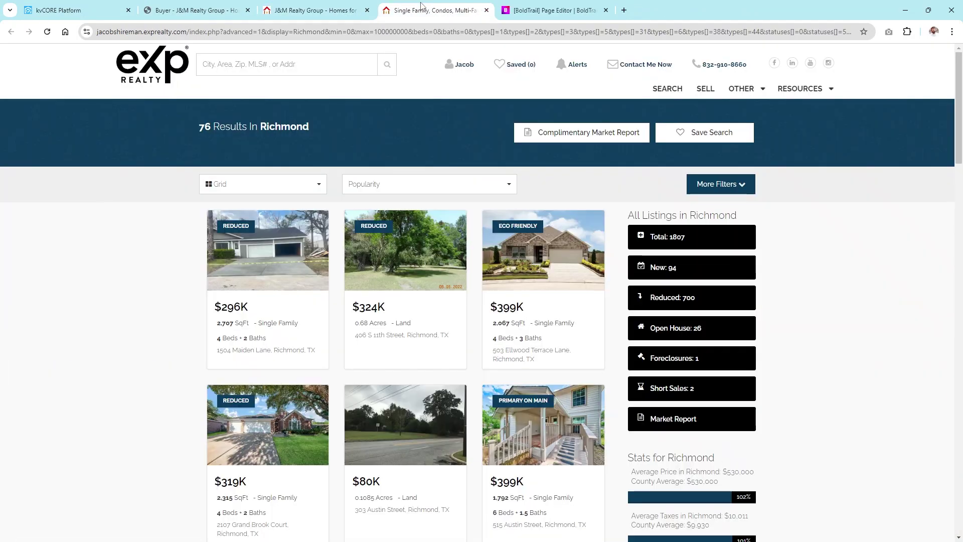
{"action": "left_click", "coordinate": [346, 7]}
{"action": "left_click", "coordinate": [85, 14]}
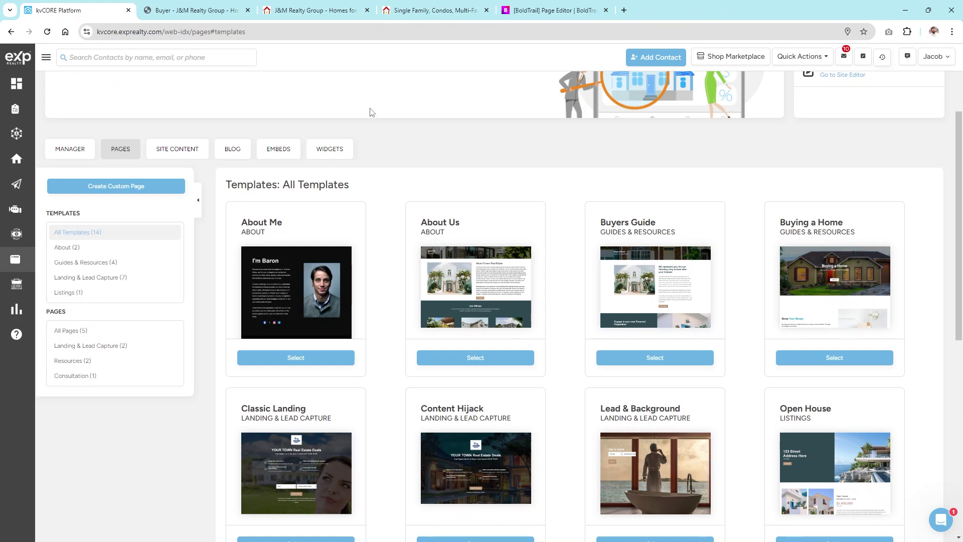
{"action": "scroll", "coordinate": [553, 189], "scroll_direction": "up", "scroll_amount": 2}
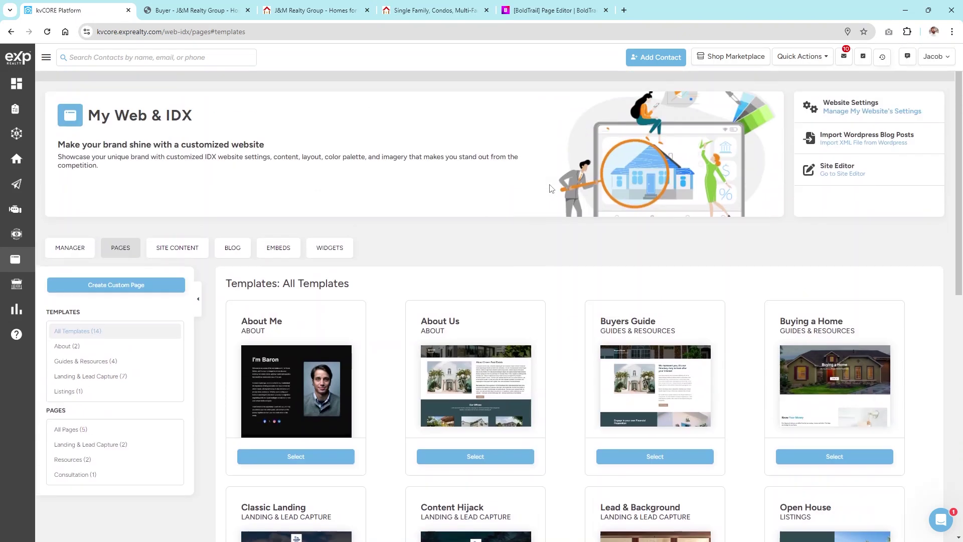
{"action": "scroll", "coordinate": [547, 186], "scroll_direction": "down", "scroll_amount": 2}
{"action": "scroll", "coordinate": [552, 168], "scroll_direction": "up", "scroll_amount": 2}
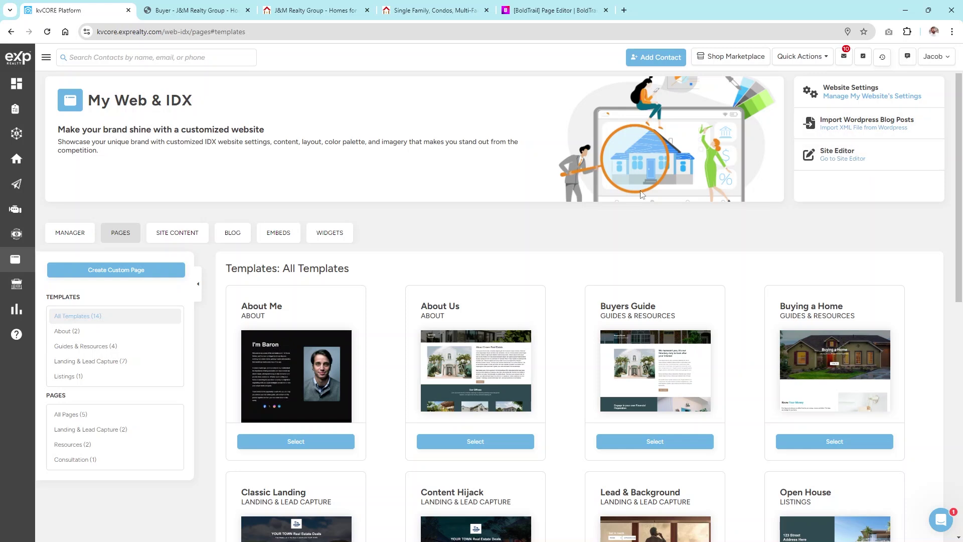
{"action": "scroll", "coordinate": [597, 190], "scroll_direction": "down", "scroll_amount": 3}
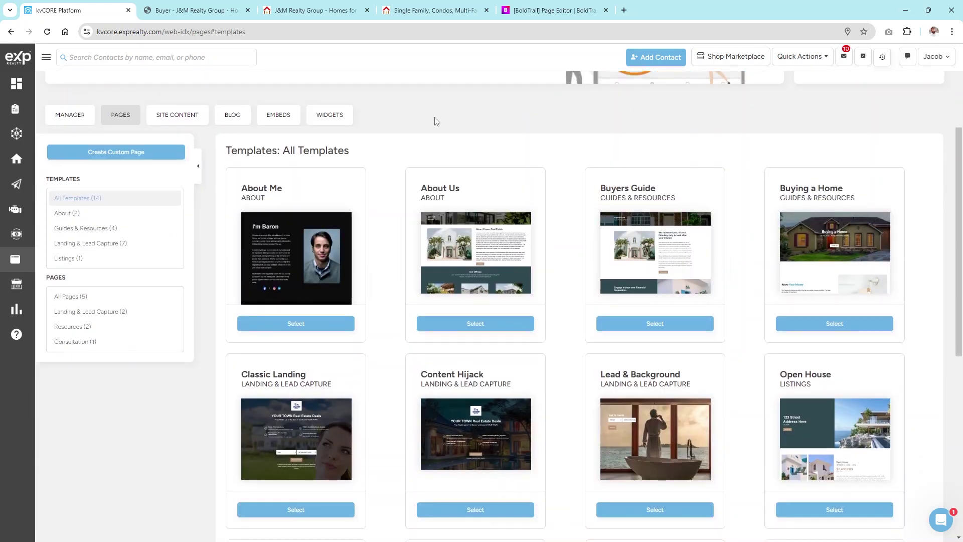
Step: View the realty site's Buyer page, then return to the kvCORE templates gallery
{"action": "left_click", "coordinate": [210, 11]}
{"action": "scroll", "coordinate": [323, 157], "scroll_direction": "up", "scroll_amount": 8}
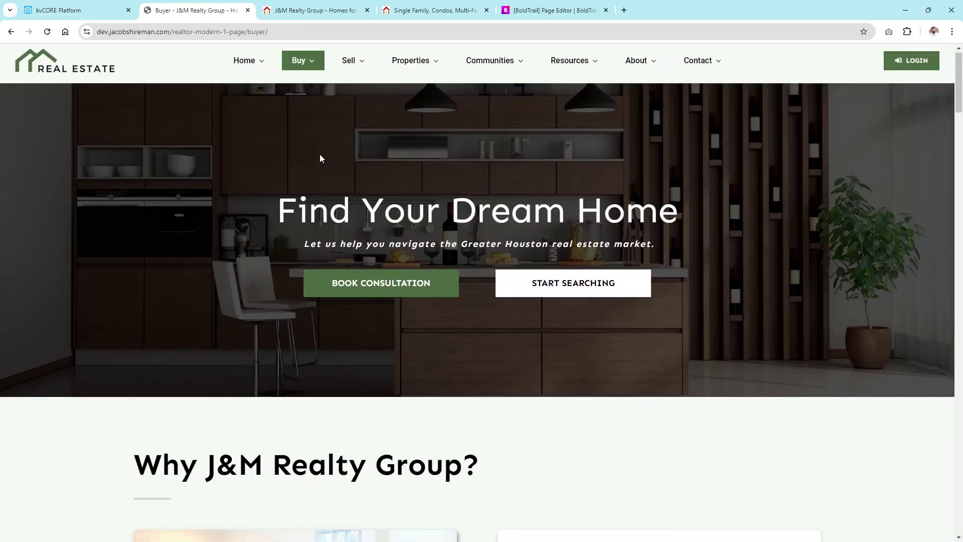
{"action": "left_click", "coordinate": [88, 6]}
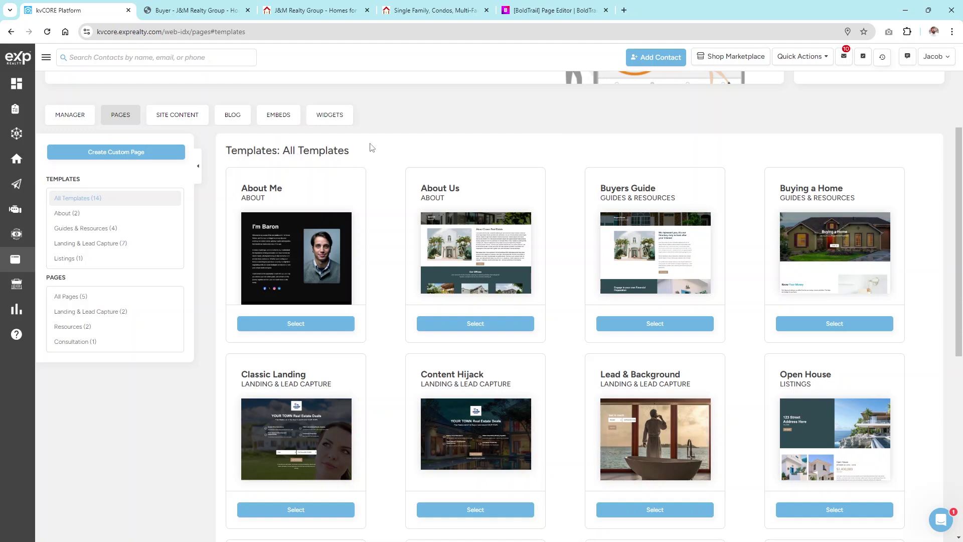
{"action": "scroll", "coordinate": [352, 170], "scroll_direction": "down", "scroll_amount": 1}
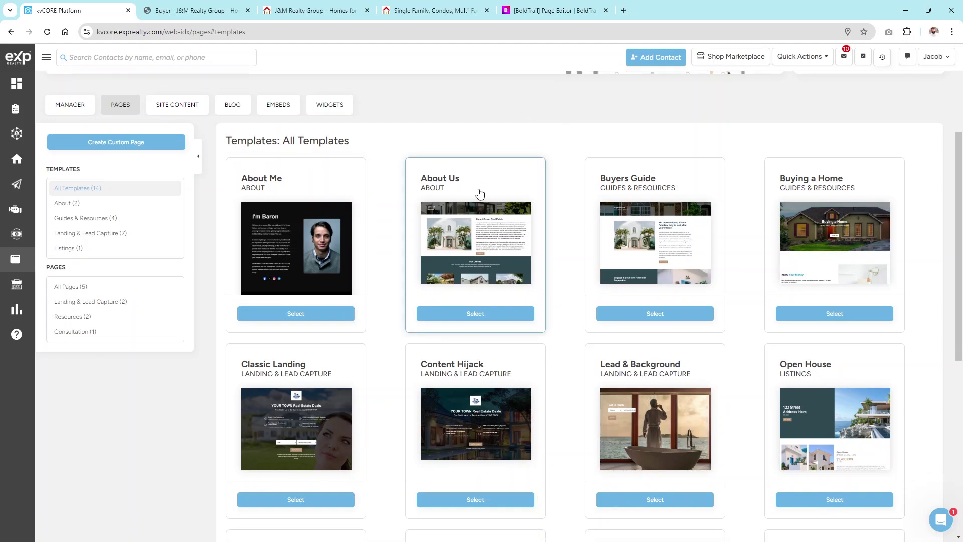
Step: Scroll through the template cards, briefly opening and dismissing the Buyers Guide image menu
{"action": "scroll", "coordinate": [480, 193], "scroll_direction": "down", "scroll_amount": 4}
{"action": "scroll", "coordinate": [652, 135], "scroll_direction": "up", "scroll_amount": 3}
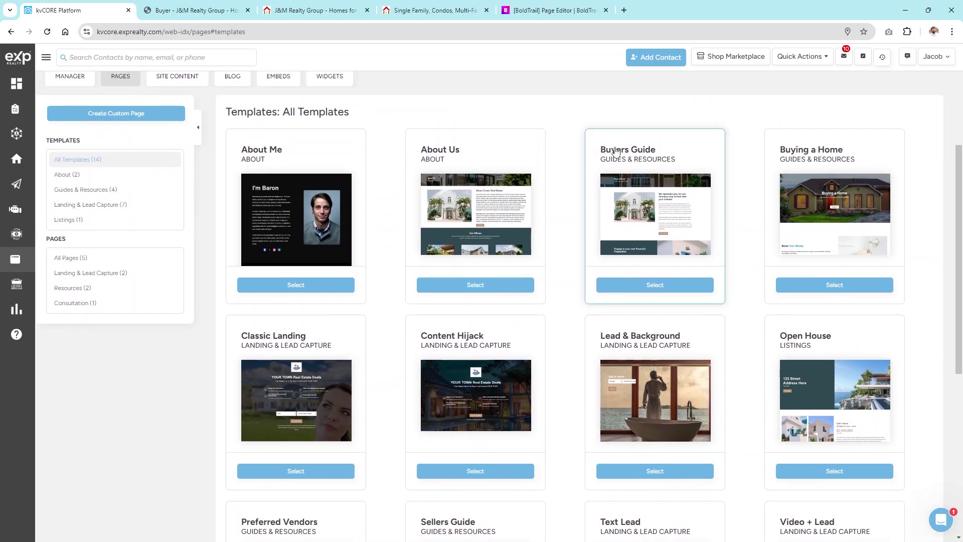
{"action": "right_click", "coordinate": [666, 236]}
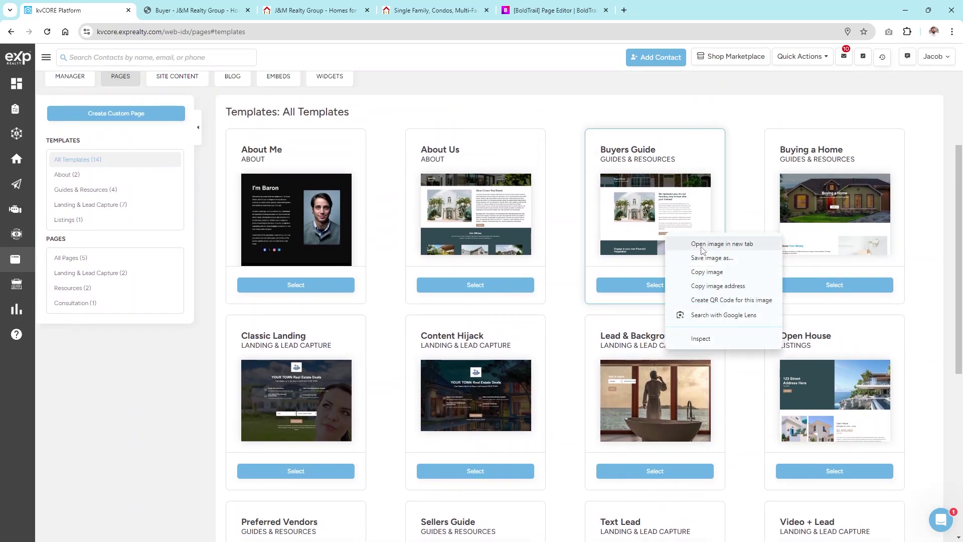
{"action": "left_click", "coordinate": [742, 164]}
{"action": "scroll", "coordinate": [542, 206], "scroll_direction": "down", "scroll_amount": 1}
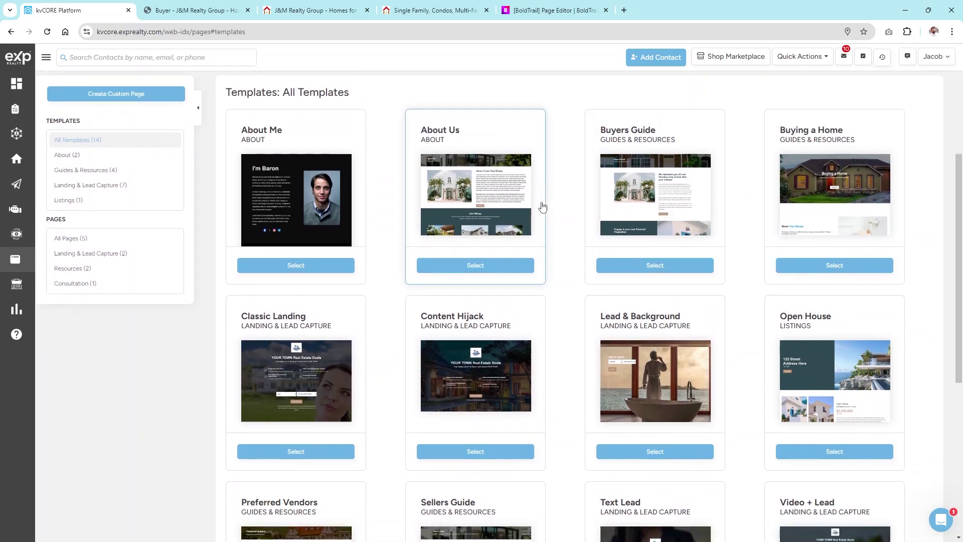
{"action": "scroll", "coordinate": [543, 205], "scroll_direction": "down", "scroll_amount": 3}
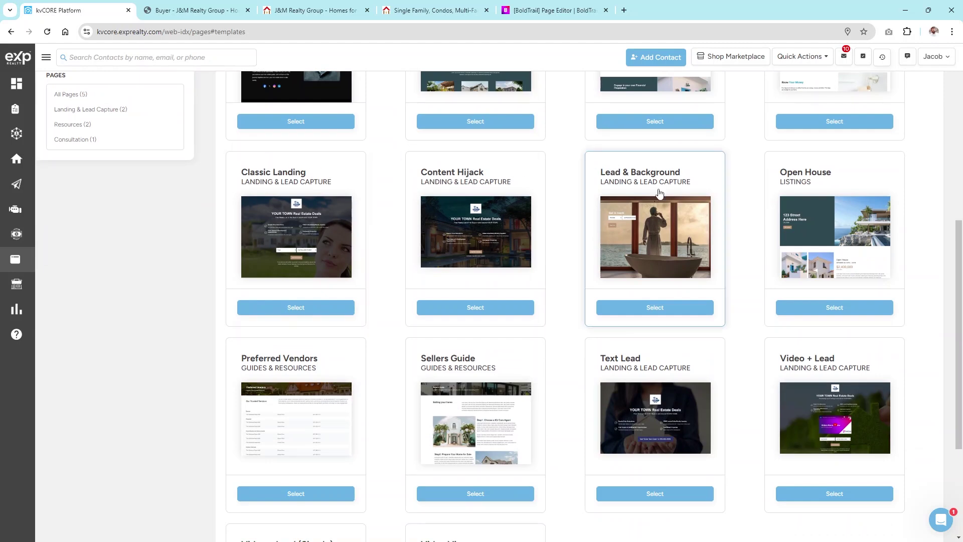
{"action": "scroll", "coordinate": [814, 214], "scroll_direction": "down", "scroll_amount": 2}
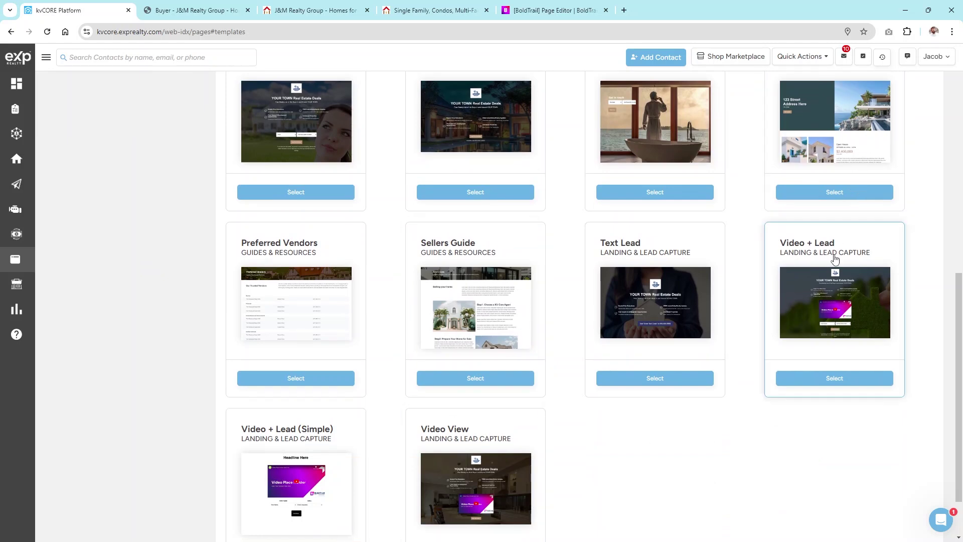
{"action": "scroll", "coordinate": [508, 215], "scroll_direction": "up", "scroll_amount": 4}
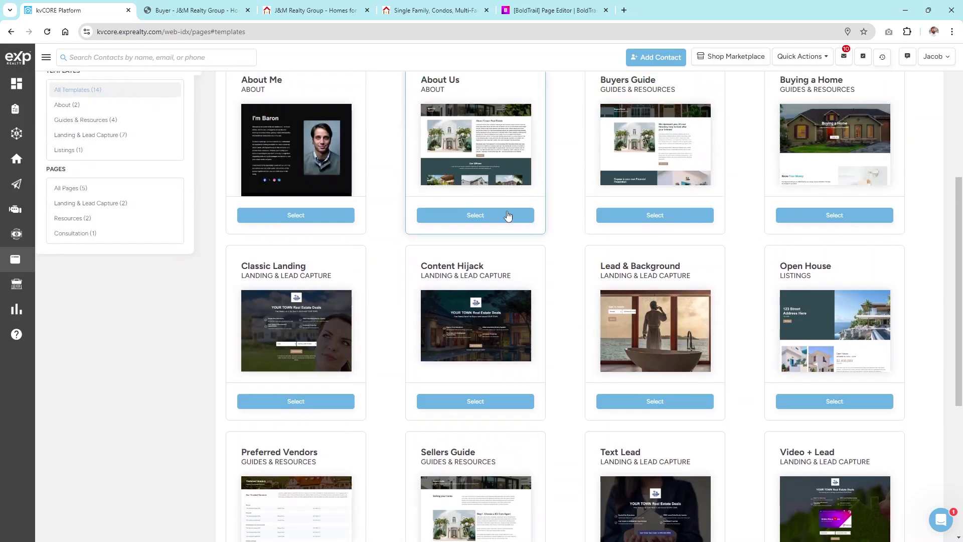
{"action": "scroll", "coordinate": [508, 216], "scroll_direction": "down", "scroll_amount": 3}
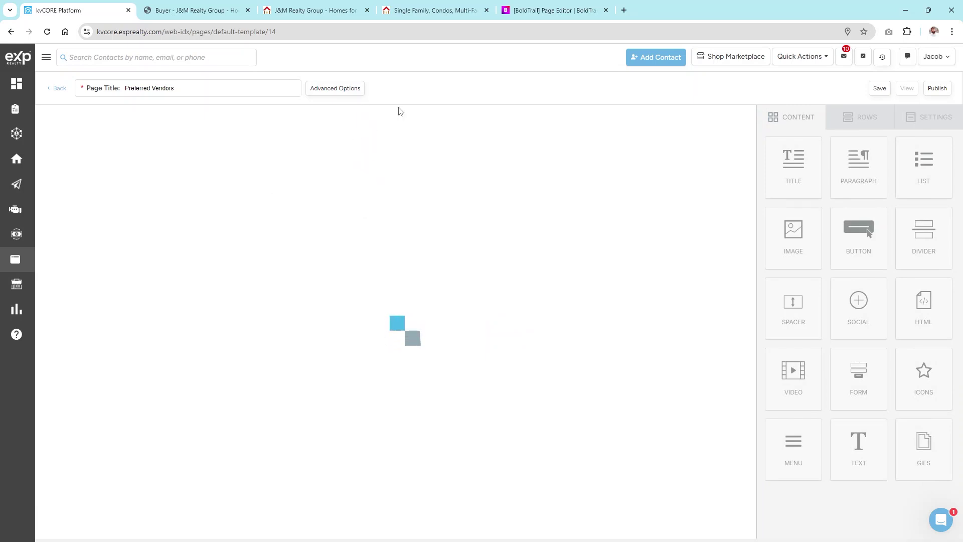
Step: Inspect the Escrow heading, vendor contact name, description and subtitle without changing them
{"action": "scroll", "coordinate": [593, 275], "scroll_direction": "down", "scroll_amount": 10}
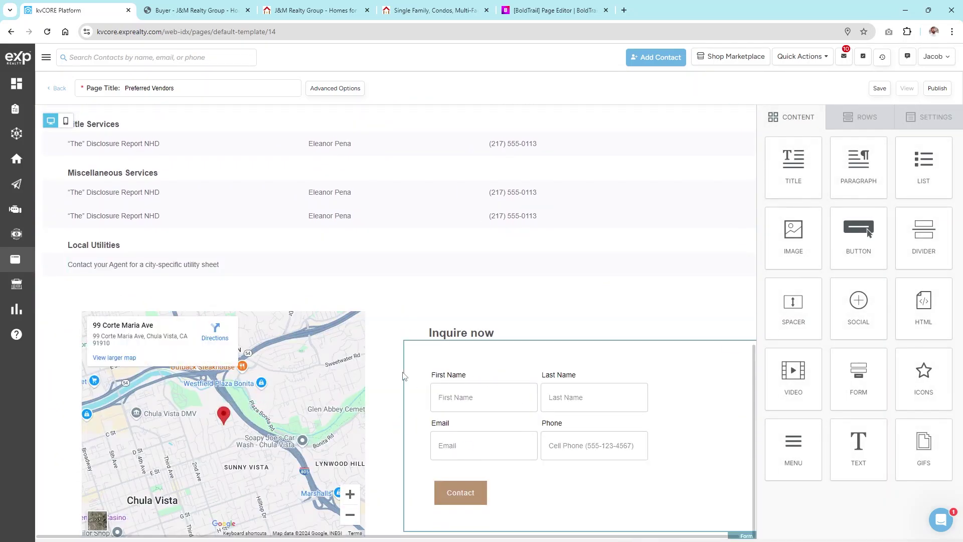
{"action": "scroll", "coordinate": [451, 361], "scroll_direction": "up", "scroll_amount": 10}
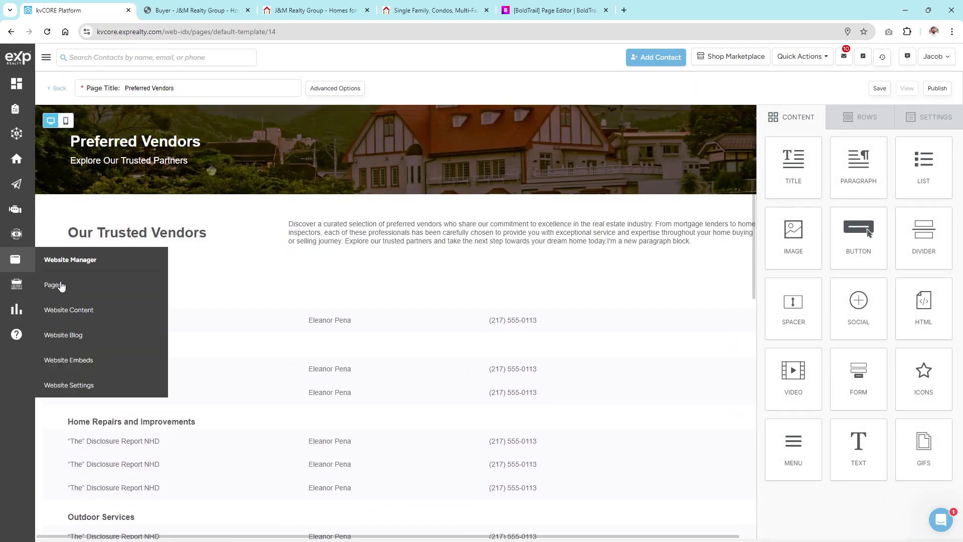
{"action": "scroll", "coordinate": [145, 315], "scroll_direction": "down", "scroll_amount": 1}
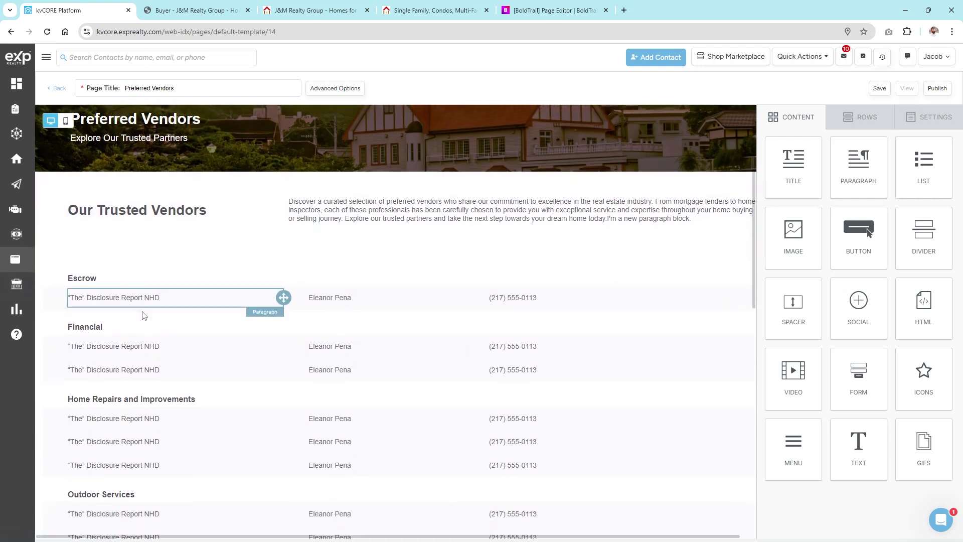
{"action": "left_click", "coordinate": [129, 279]}
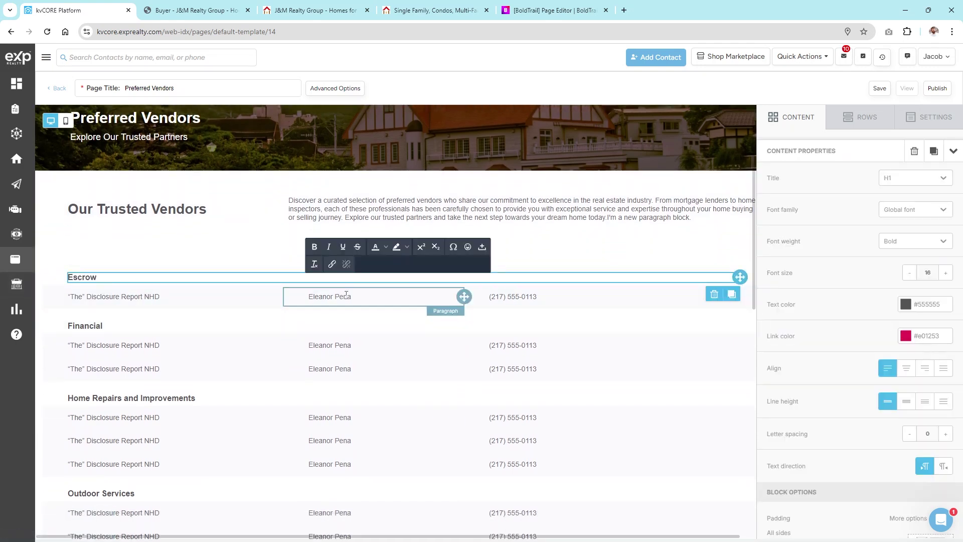
{"action": "double_click", "coordinate": [365, 296]}
{"action": "left_click", "coordinate": [369, 296]}
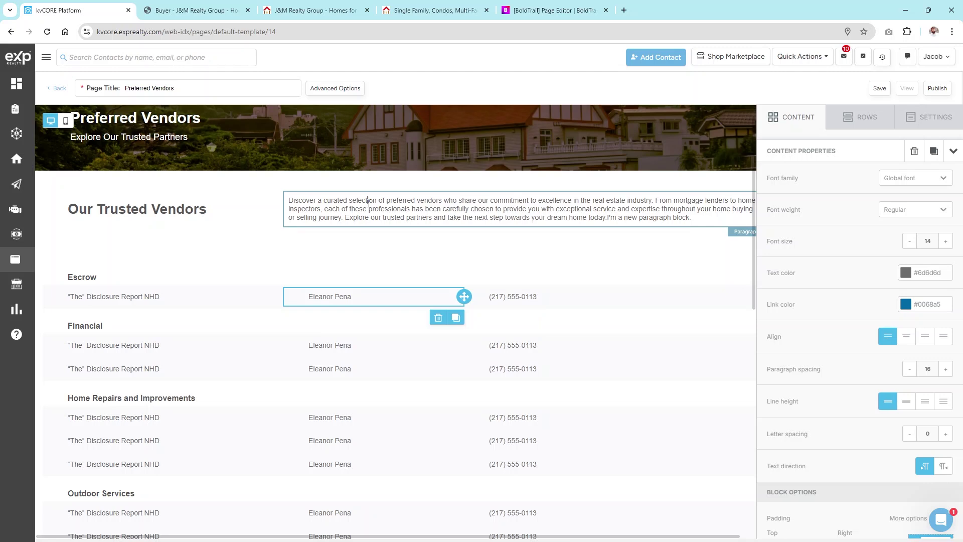
{"action": "left_click", "coordinate": [397, 221]}
{"action": "left_click", "coordinate": [404, 138]}
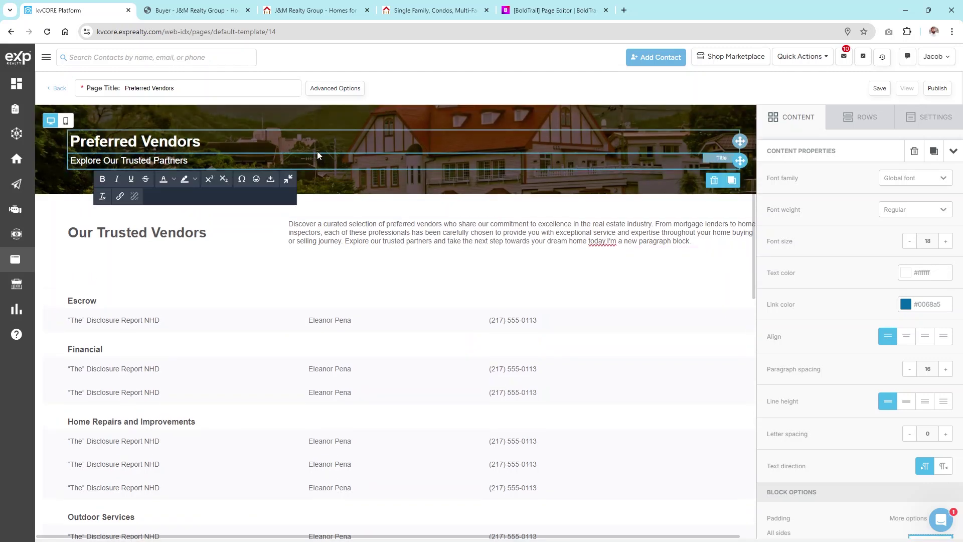
Step: Exit the Preferred Vendors editor, discarding its unsaved changes
{"action": "scroll", "coordinate": [489, 292], "scroll_direction": "down", "scroll_amount": 10}
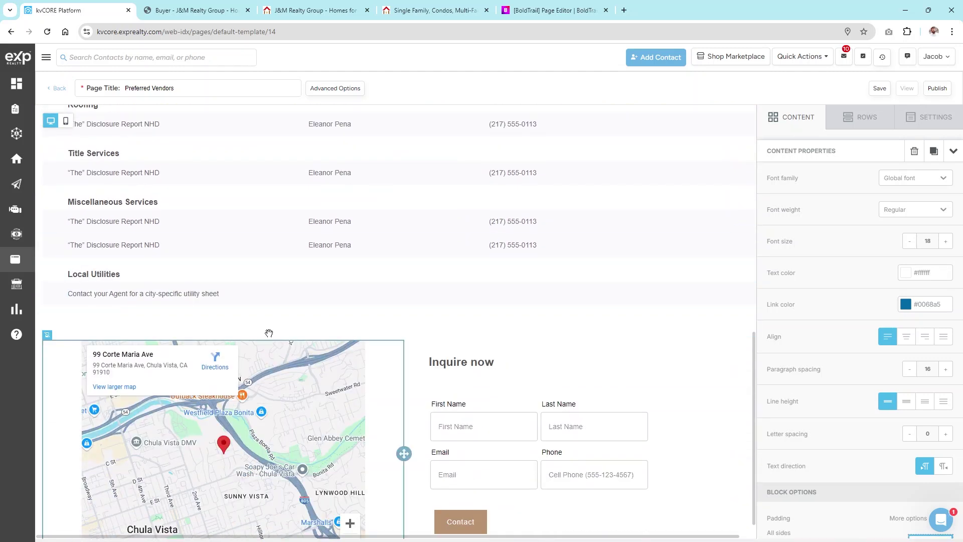
{"action": "scroll", "coordinate": [477, 281], "scroll_direction": "up", "scroll_amount": 4}
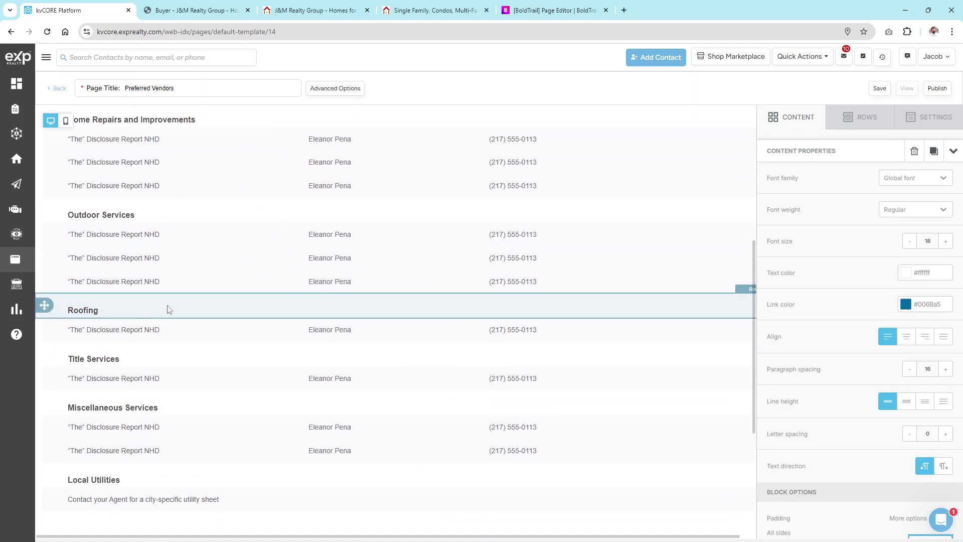
{"action": "scroll", "coordinate": [185, 274], "scroll_direction": "up", "scroll_amount": 6}
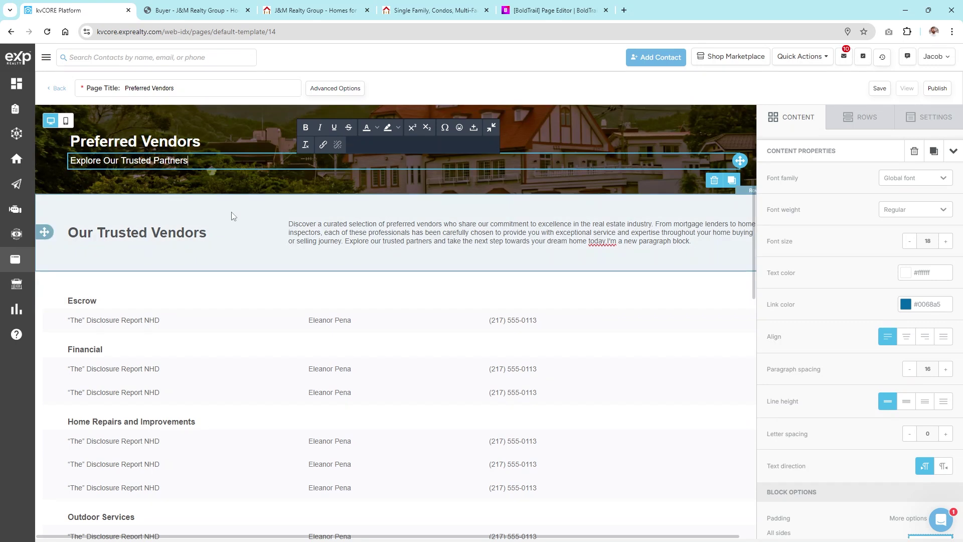
{"action": "left_click", "coordinate": [57, 88]}
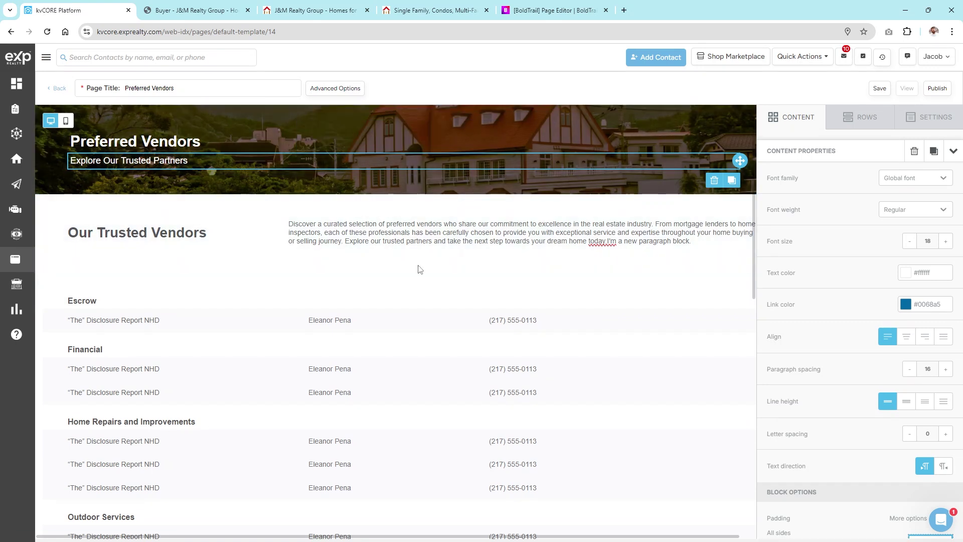
{"action": "left_click", "coordinate": [467, 265]}
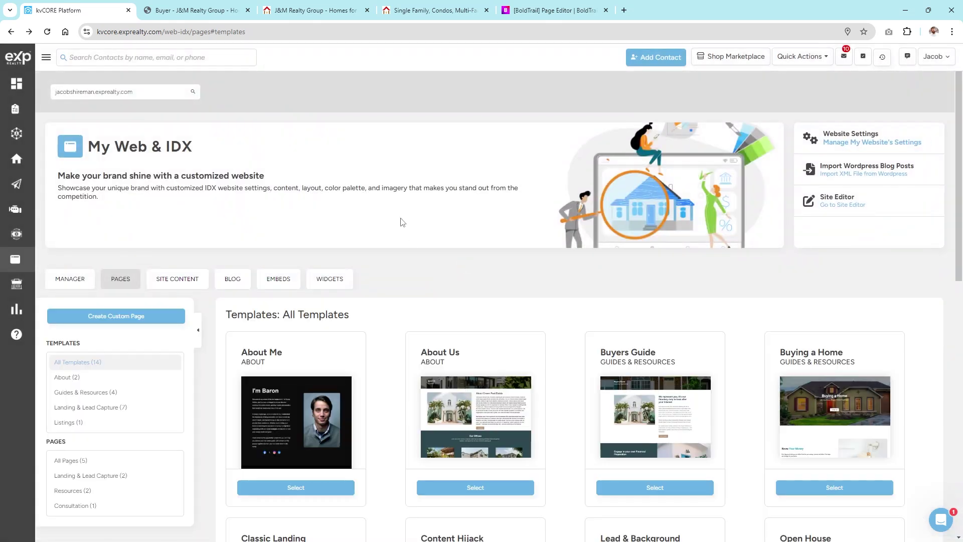
Step: Filter templates by Listings and Landing & Lead Capture, then list the Consultation pages
{"action": "scroll", "coordinate": [402, 222], "scroll_direction": "down", "scroll_amount": 9}
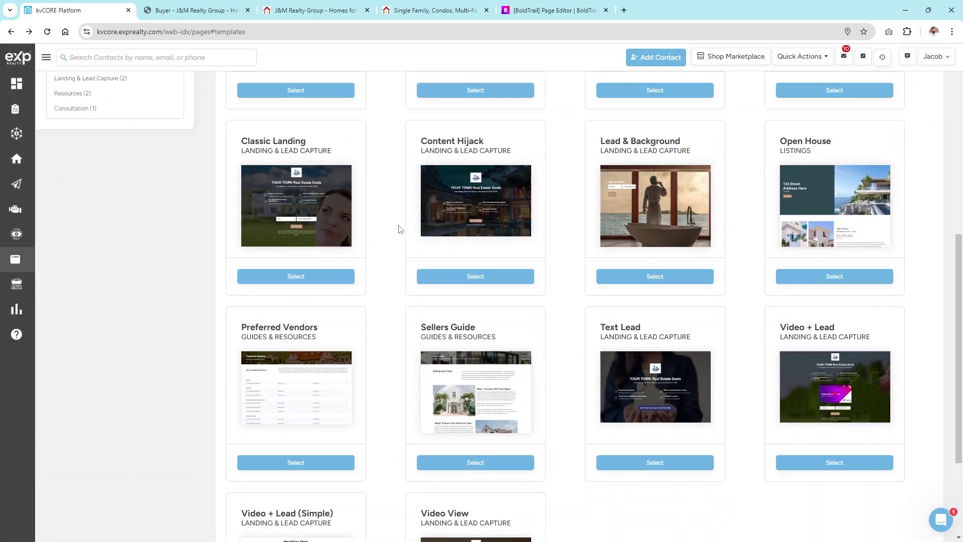
{"action": "scroll", "coordinate": [516, 339], "scroll_direction": "up", "scroll_amount": 7}
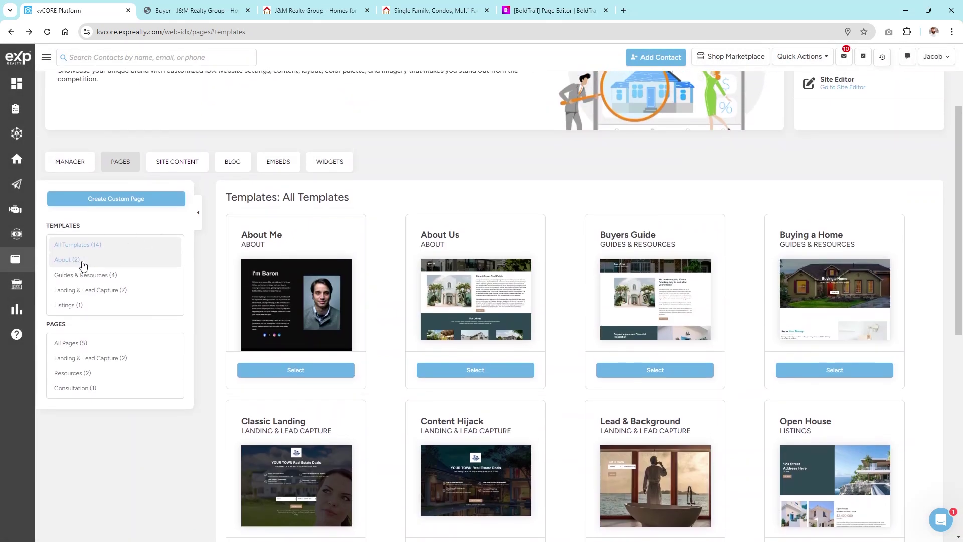
{"action": "left_click", "coordinate": [79, 308]}
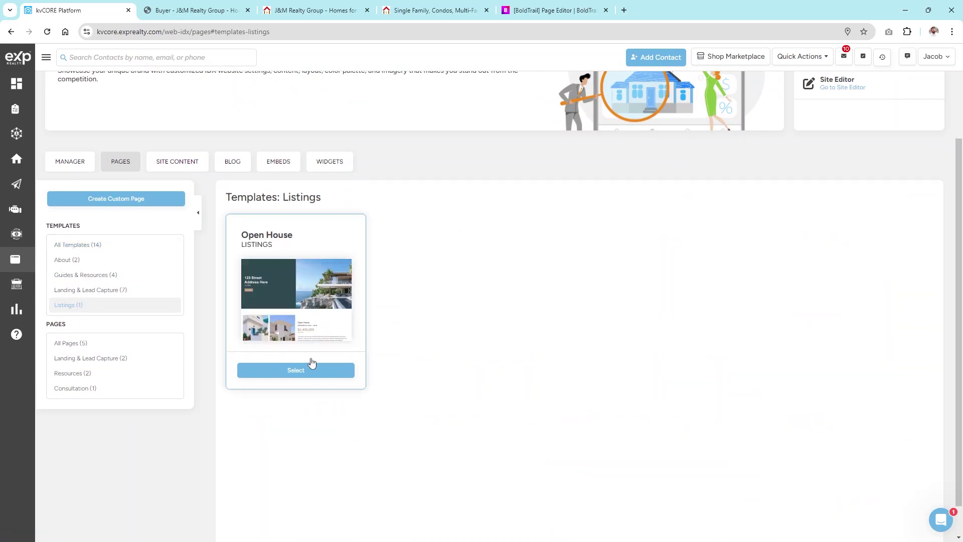
{"action": "left_click", "coordinate": [71, 291]}
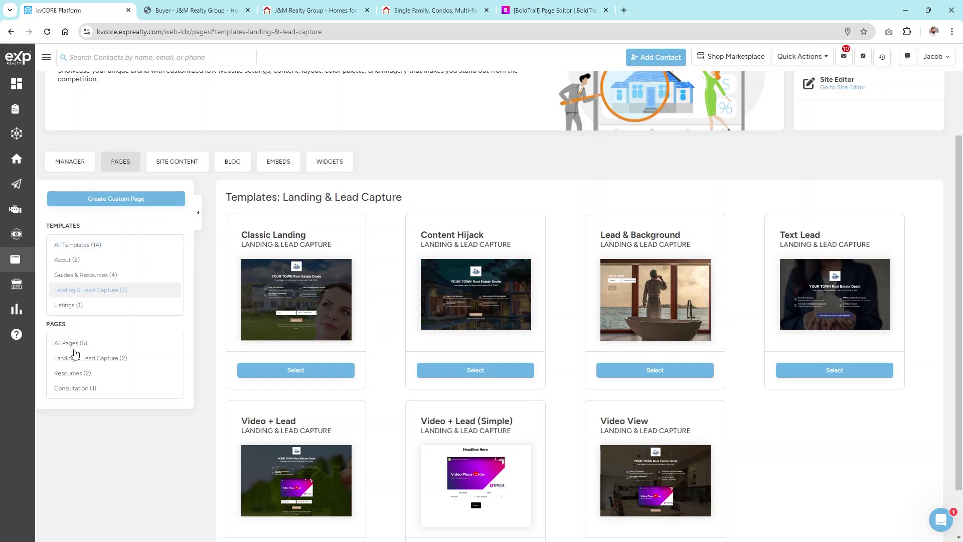
{"action": "left_click", "coordinate": [81, 393]}
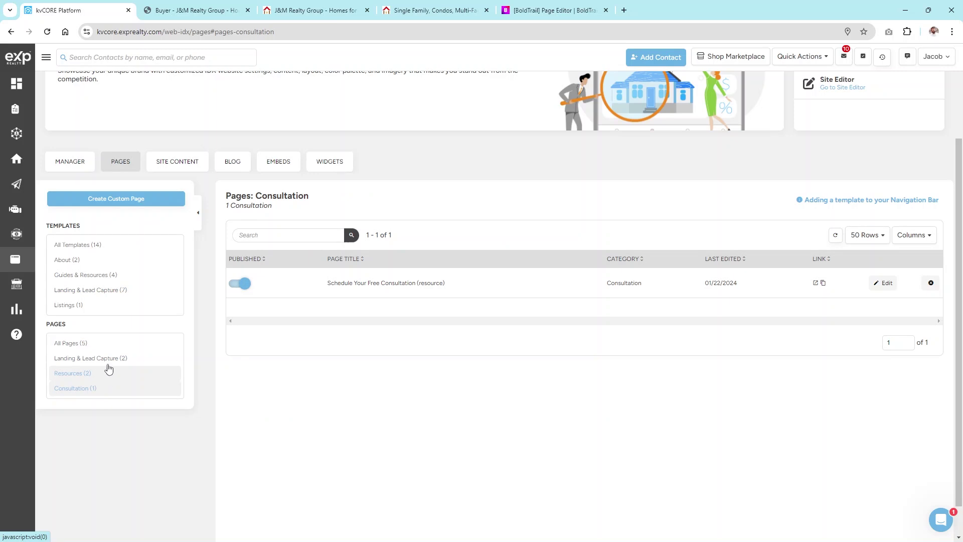
Step: Create a new blank custom page and start entering its title
{"action": "left_click", "coordinate": [91, 199]}
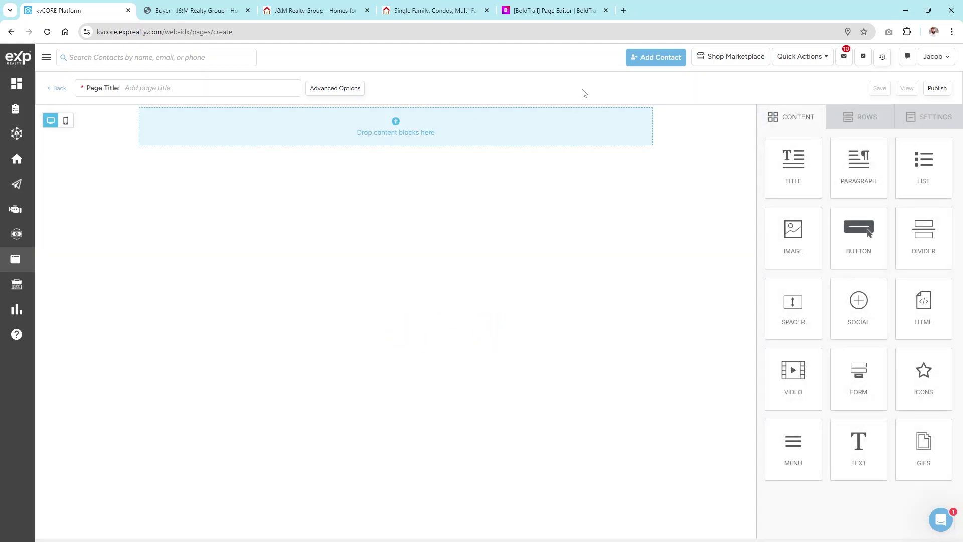
{"action": "left_click", "coordinate": [116, 86]}
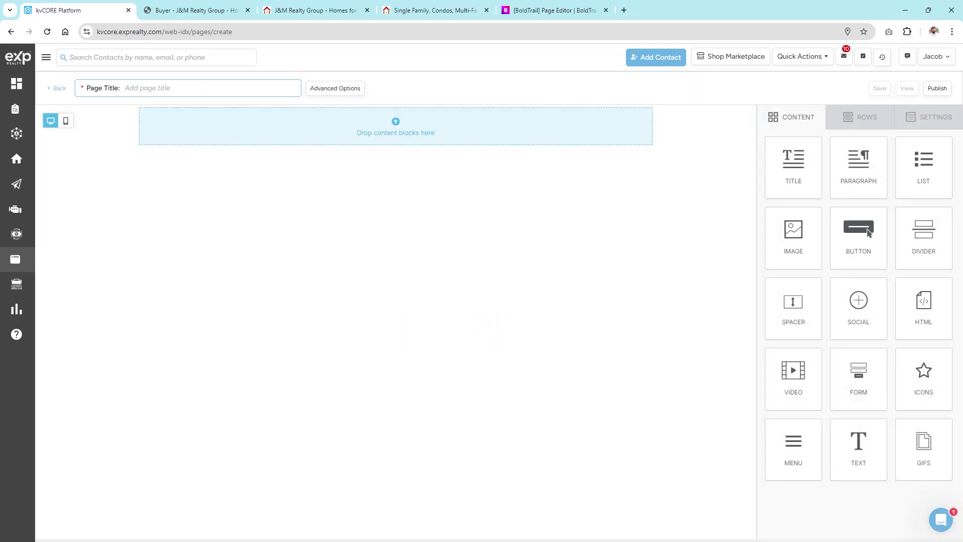
{"action": "type", "text": "S"}
Step: Set the page category to Resources in Advanced Options and save; slug test-page is reported taken
{"action": "left_click", "coordinate": [319, 91]}
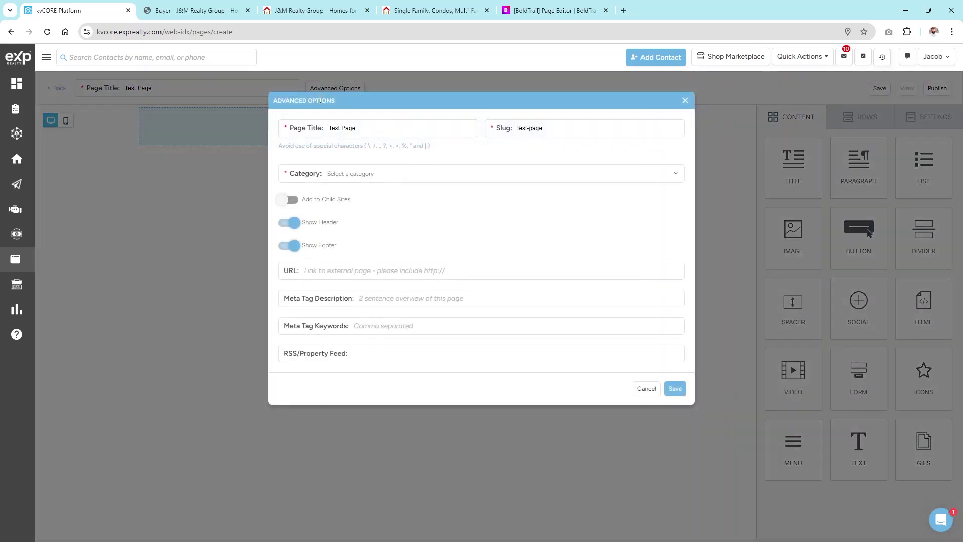
{"action": "left_click_drag", "start_coordinate": [588, 130], "coordinate": [517, 134]}
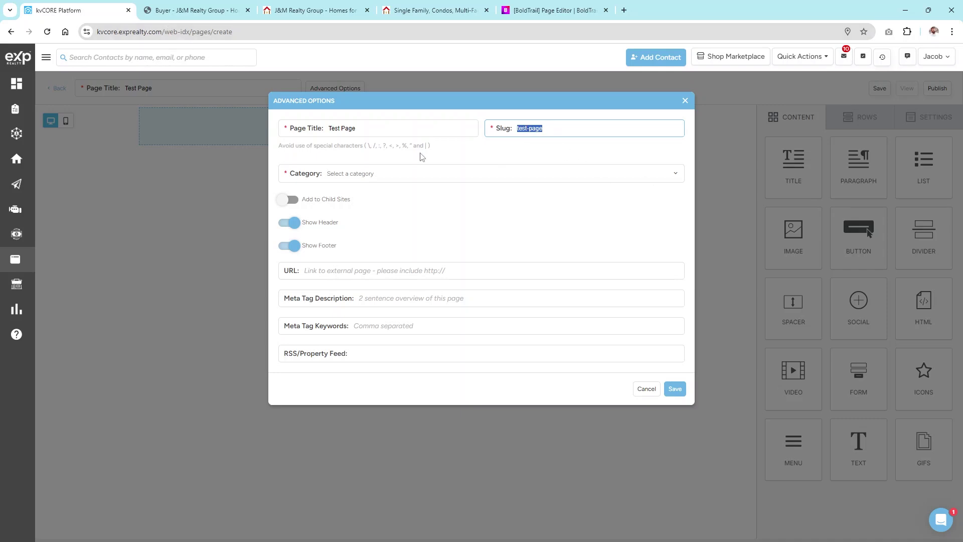
{"action": "left_click", "coordinate": [411, 181]}
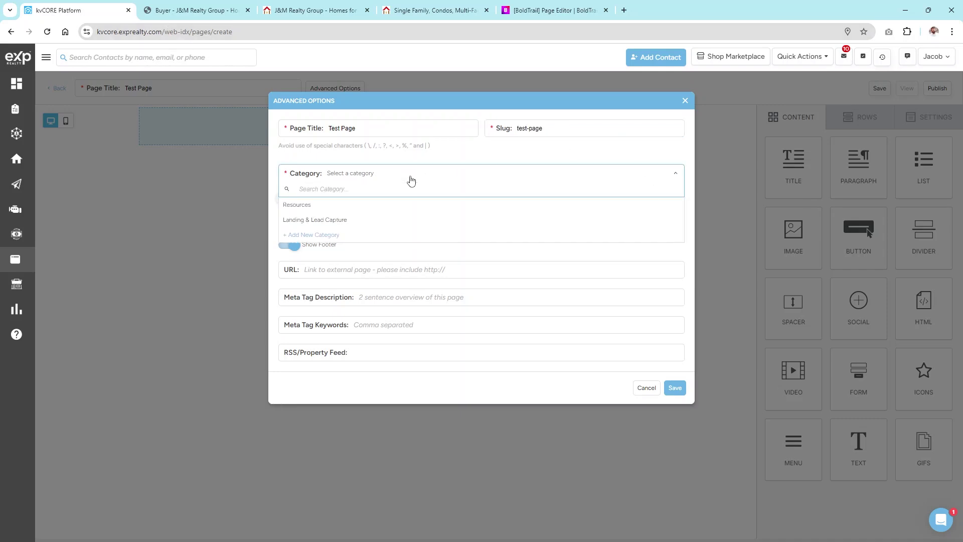
{"action": "left_click", "coordinate": [307, 206]}
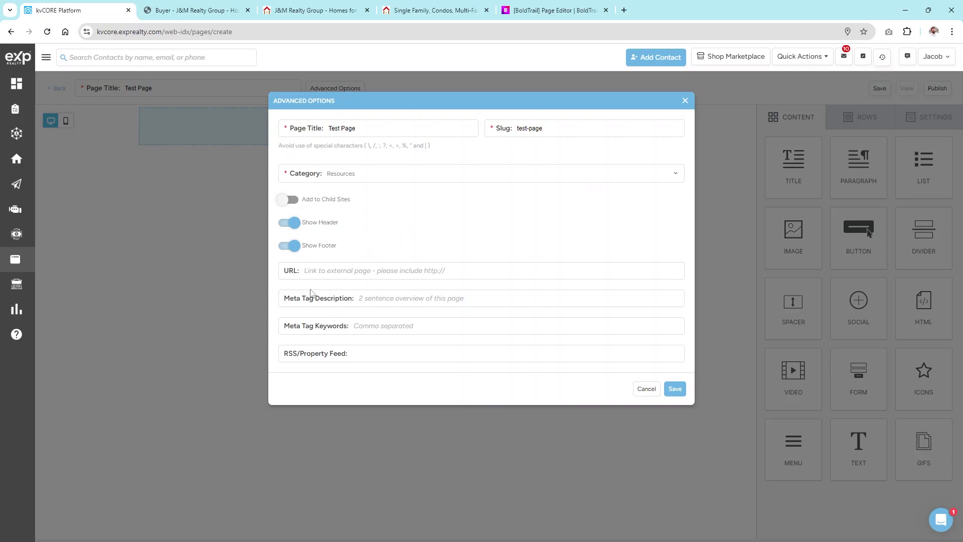
{"action": "left_click", "coordinate": [329, 272]}
{"action": "left_click_drag", "start_coordinate": [542, 127], "coordinate": [514, 128]}
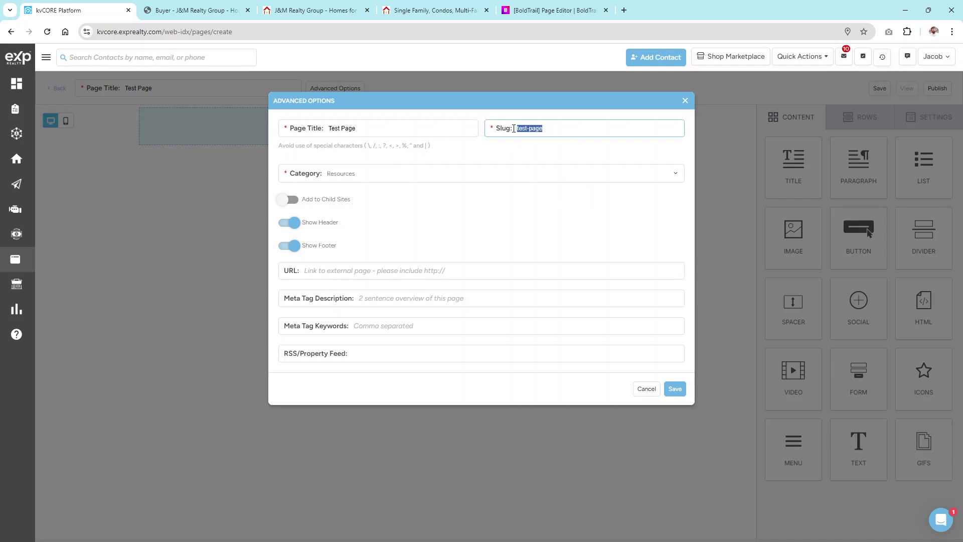
{"action": "left_click", "coordinate": [420, 298]}
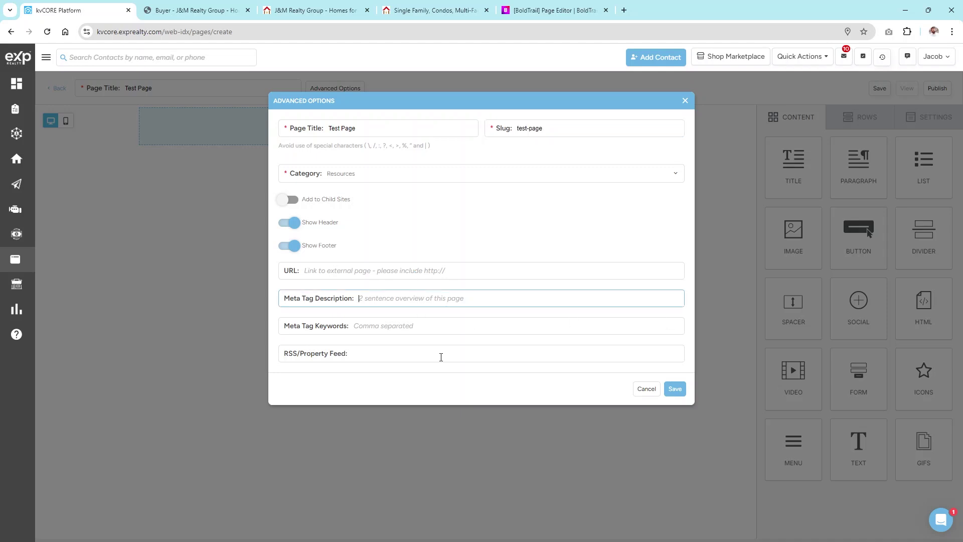
{"action": "left_click", "coordinate": [416, 324]}
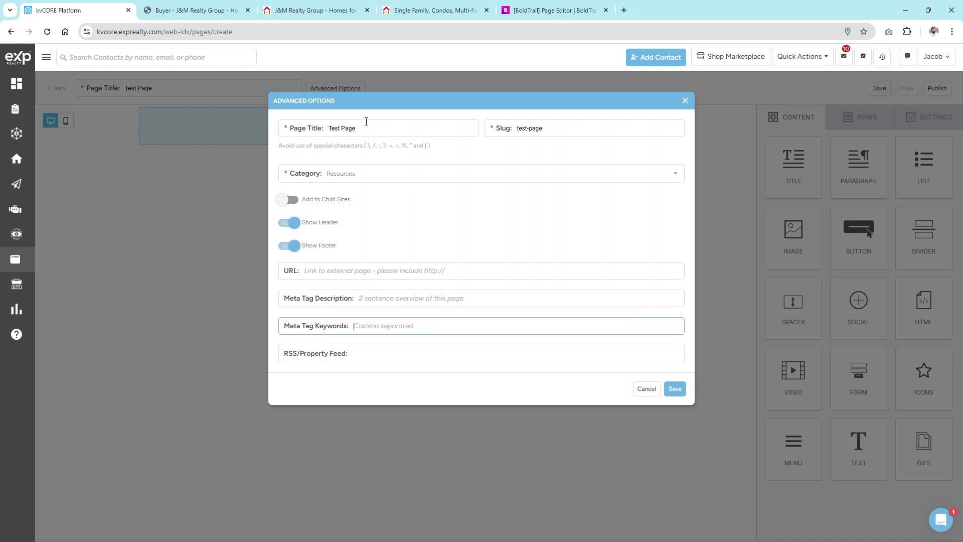
{"action": "left_click", "coordinate": [673, 393]}
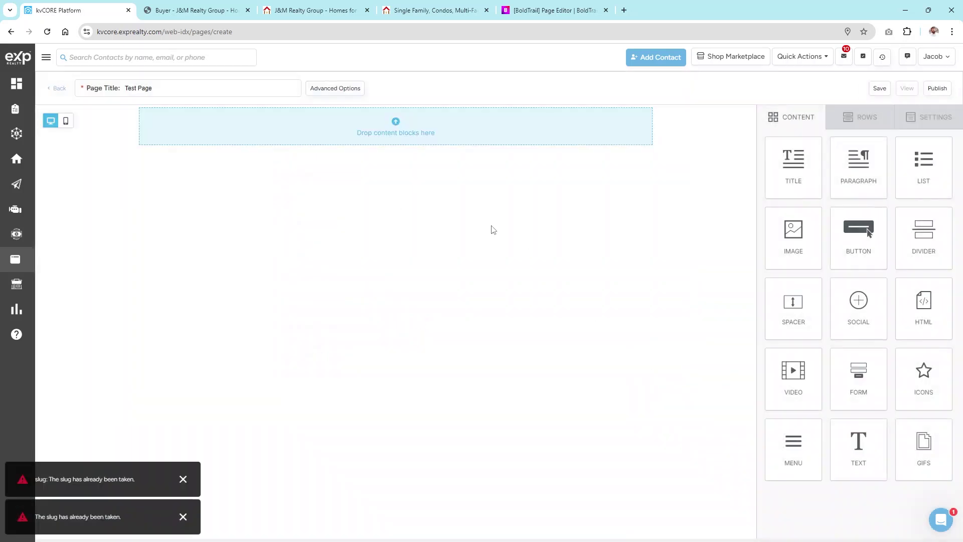
Step: Try a black page background, then undo it
{"action": "left_click", "coordinate": [921, 124]}
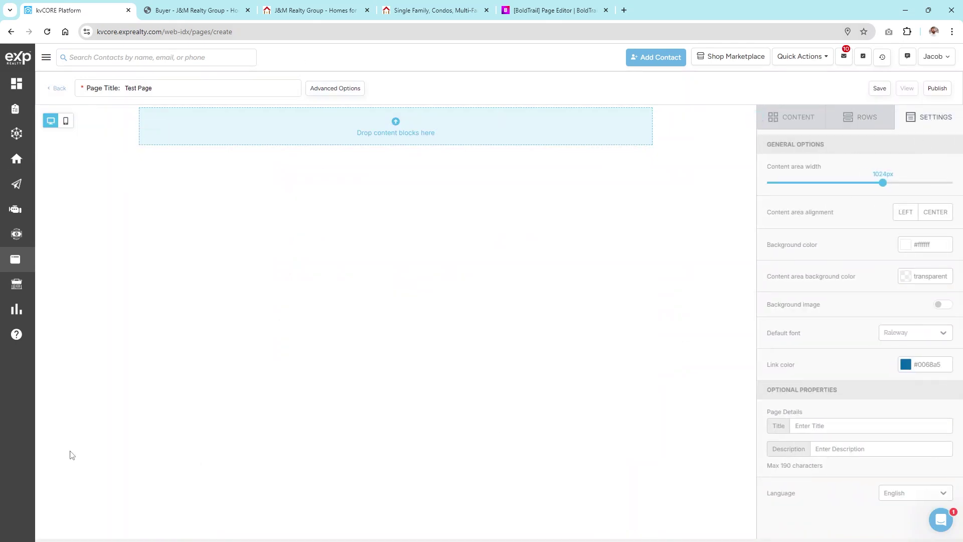
{"action": "left_click", "coordinate": [910, 247]}
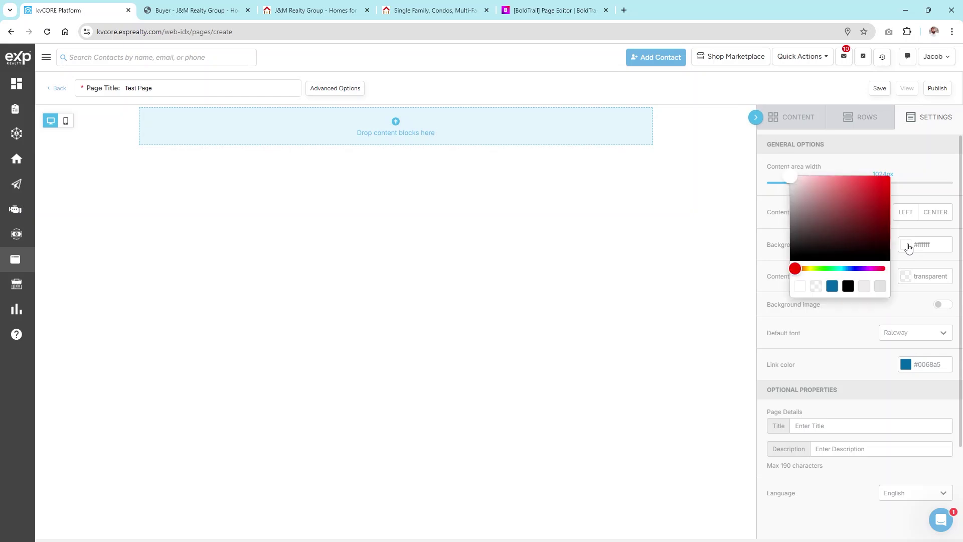
{"action": "left_click", "coordinate": [848, 287]}
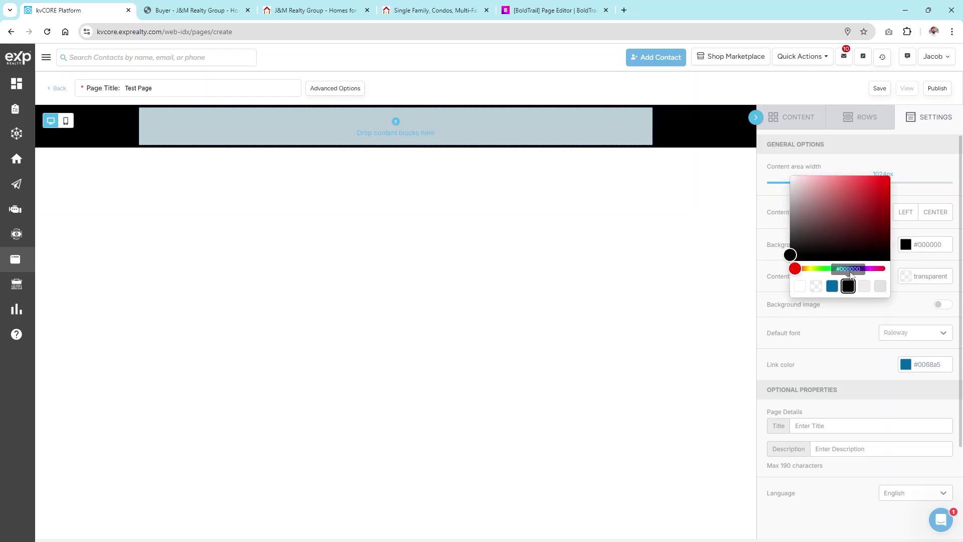
{"action": "left_click", "coordinate": [704, 114]}
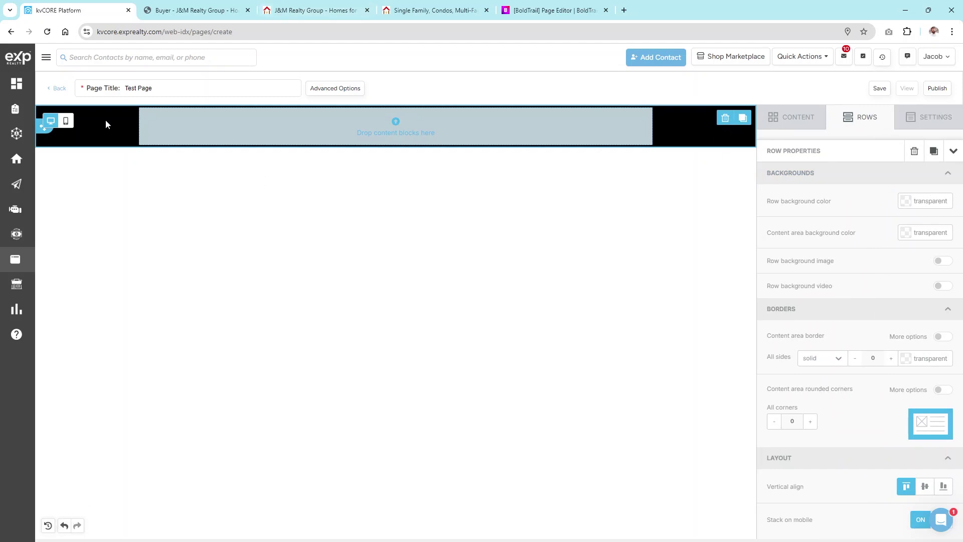
{"action": "left_click", "coordinate": [63, 525]}
{"action": "left_click", "coordinate": [64, 525]}
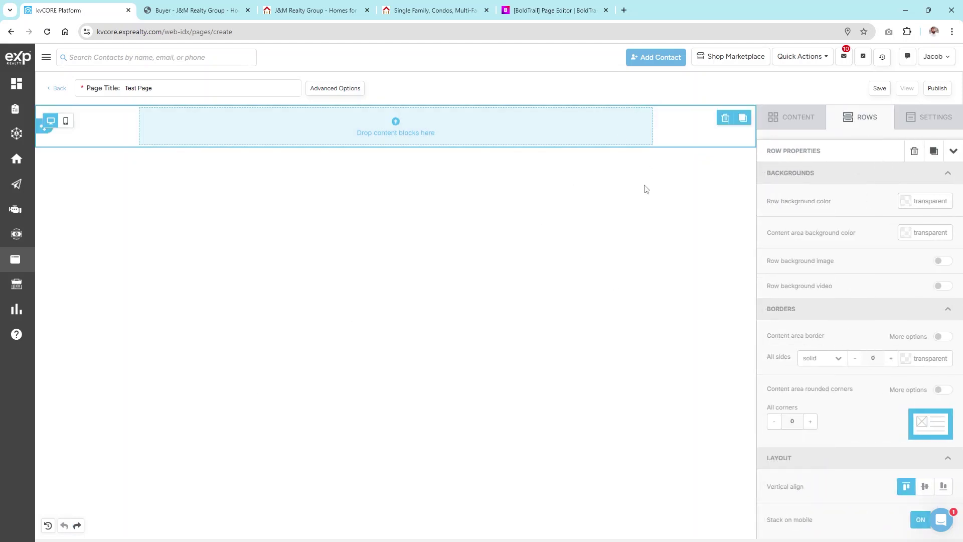
Step: Set the page background colour to black (#000000) and show the content blocks
{"action": "left_click", "coordinate": [926, 117]}
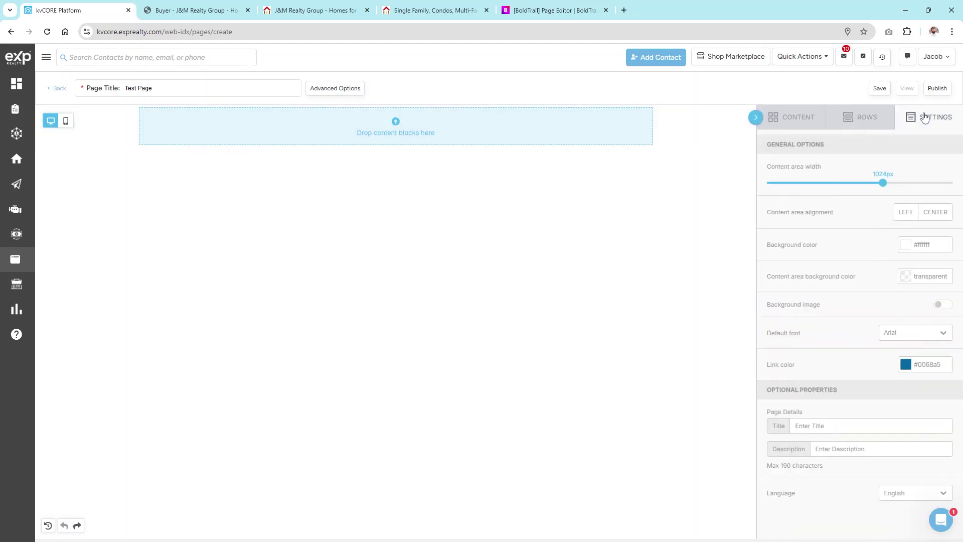
{"action": "left_click", "coordinate": [706, 273]}
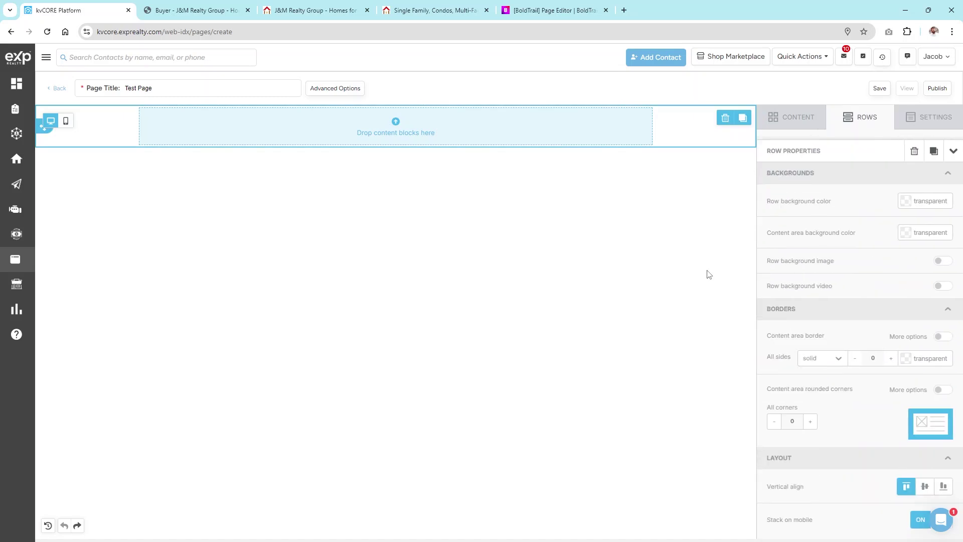
{"action": "left_click", "coordinate": [938, 118]}
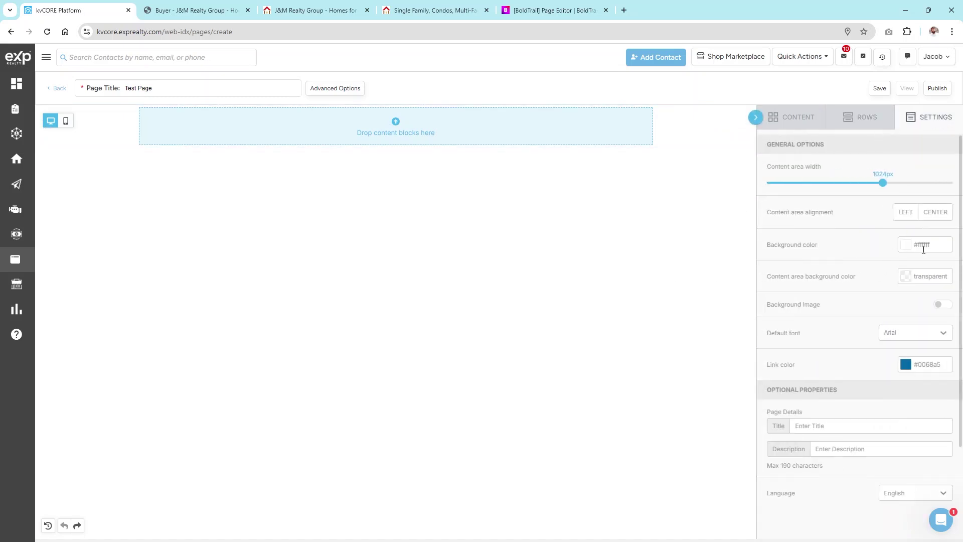
{"action": "left_click", "coordinate": [906, 246]}
{"action": "left_click", "coordinate": [849, 286]}
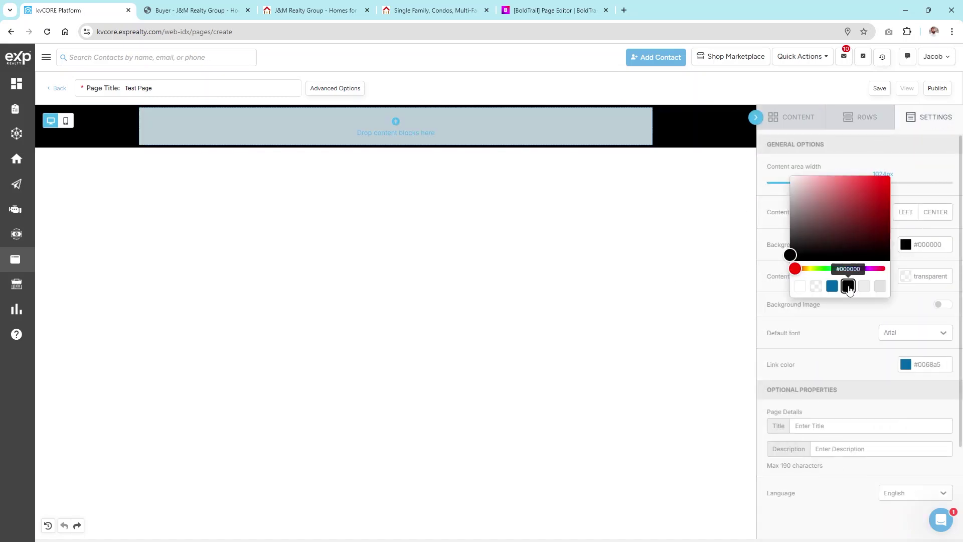
{"action": "left_click", "coordinate": [914, 245]}
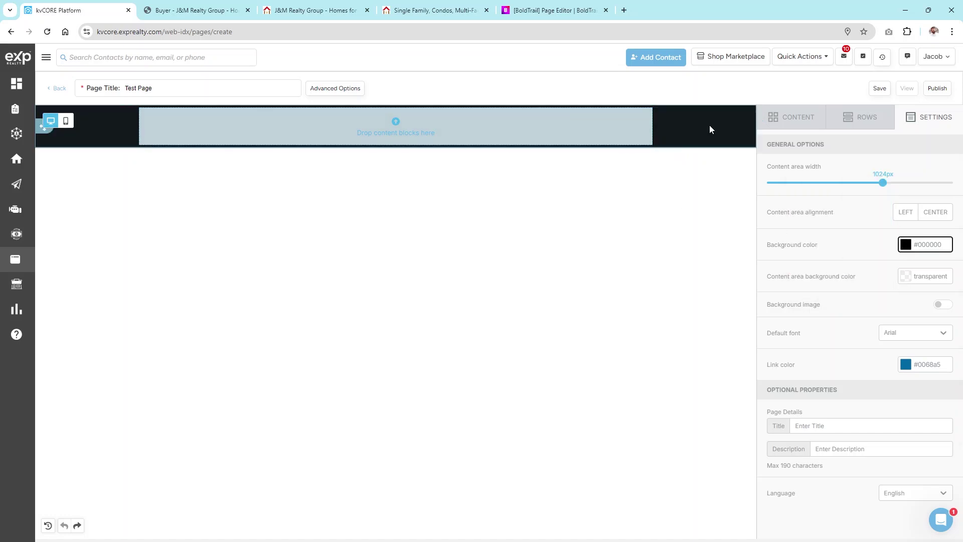
{"action": "left_click", "coordinate": [792, 119]}
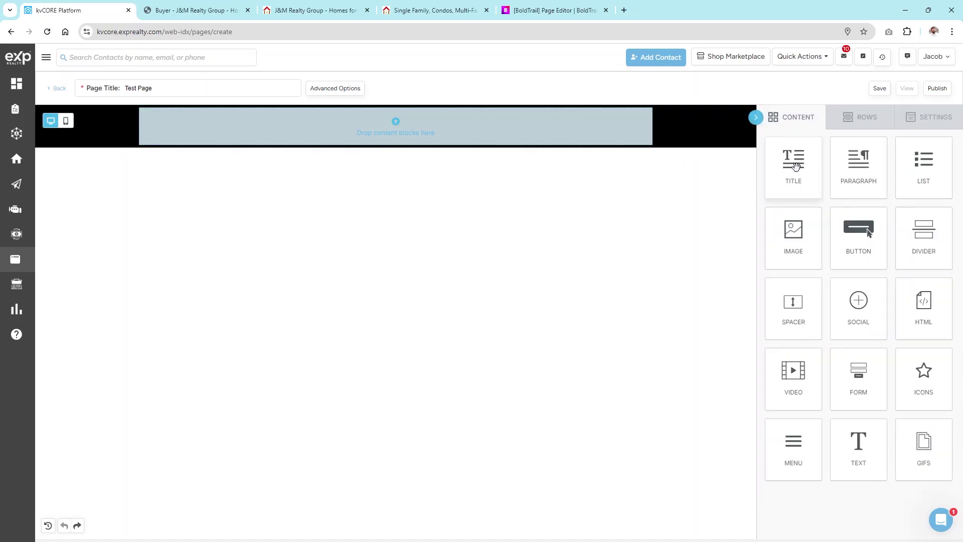
Step: Drop a title block into the black banner and add a single-column row below it
{"action": "left_click_drag", "start_coordinate": [797, 166], "coordinate": [628, 151]}
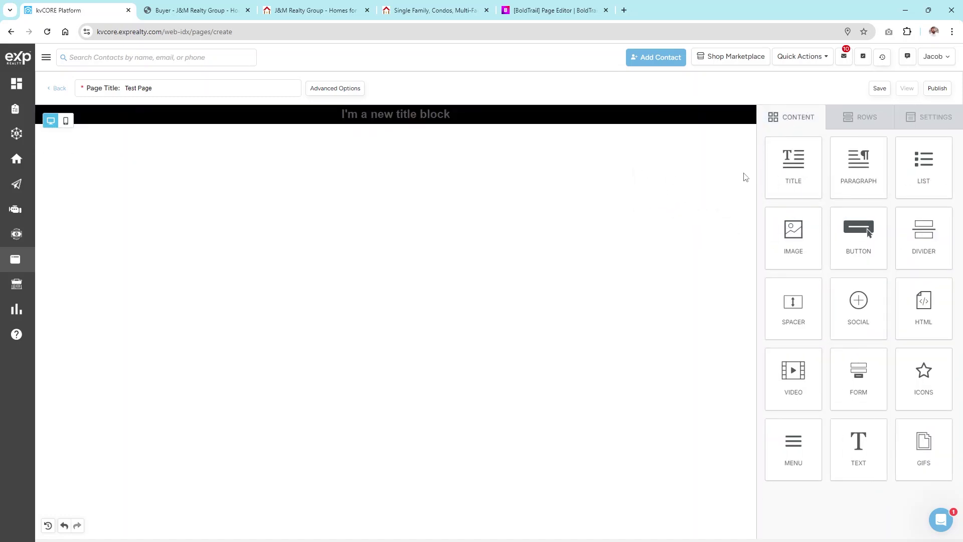
{"action": "left_click", "coordinate": [876, 121]}
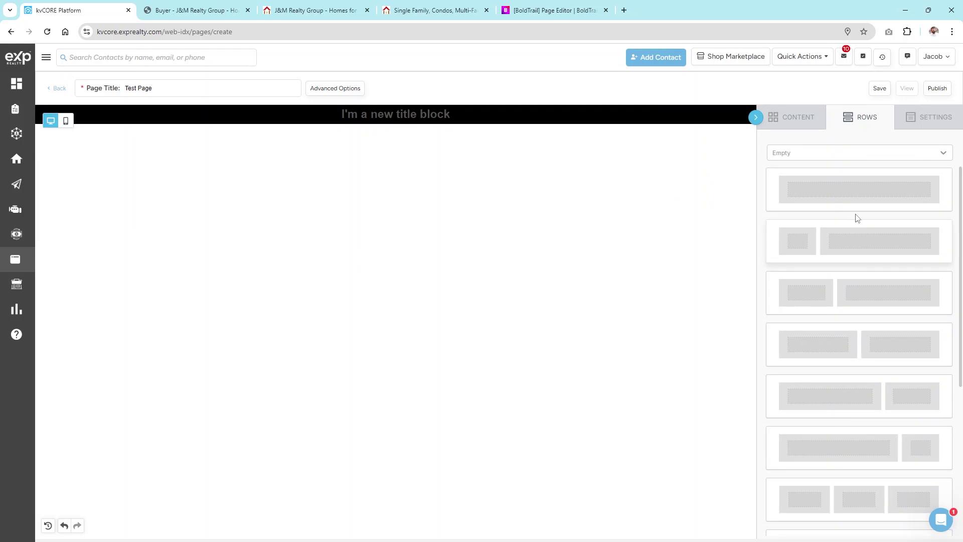
{"action": "left_click_drag", "start_coordinate": [858, 216], "coordinate": [597, 122]}
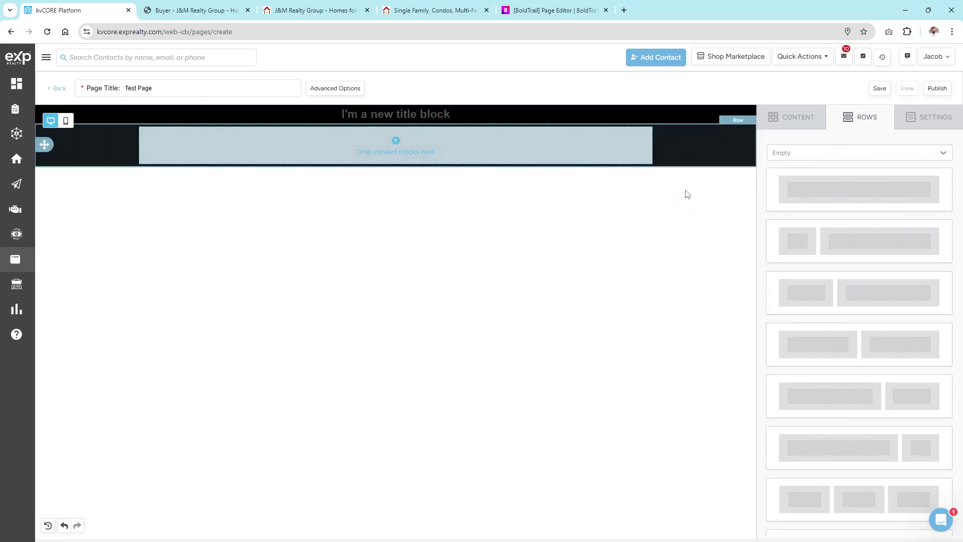
{"action": "left_click", "coordinate": [458, 113]}
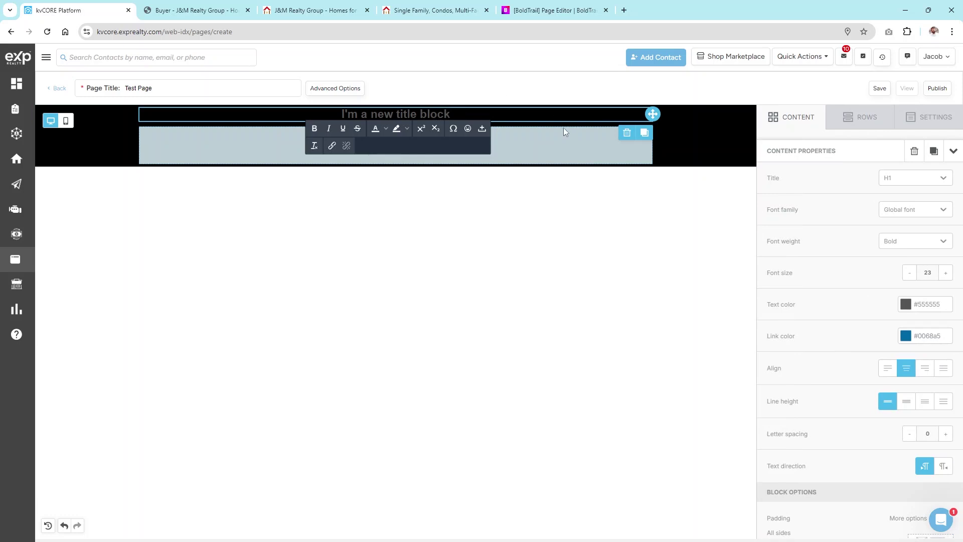
{"action": "left_click", "coordinate": [196, 10]}
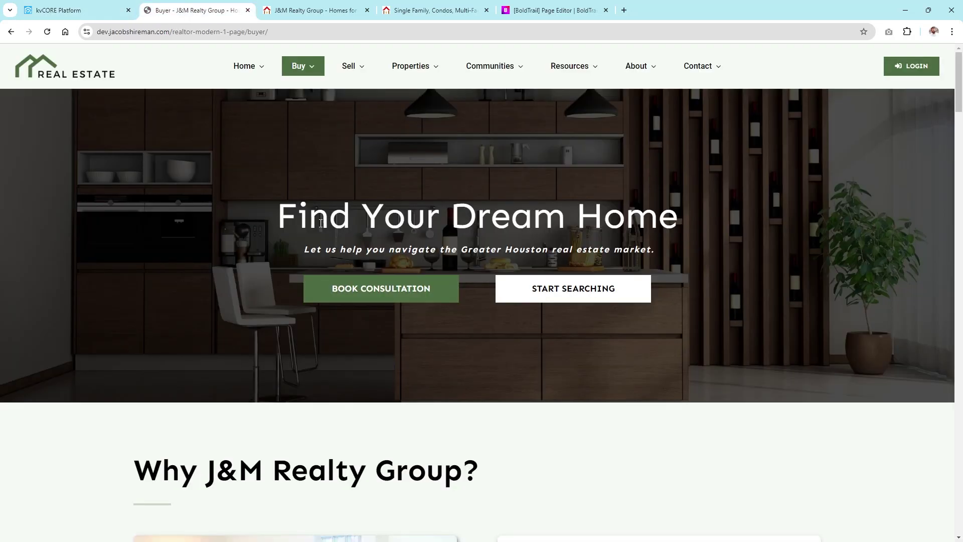
{"action": "scroll", "coordinate": [215, 232], "scroll_direction": "down", "scroll_amount": 2}
{"action": "scroll", "coordinate": [216, 226], "scroll_direction": "down", "scroll_amount": 20}
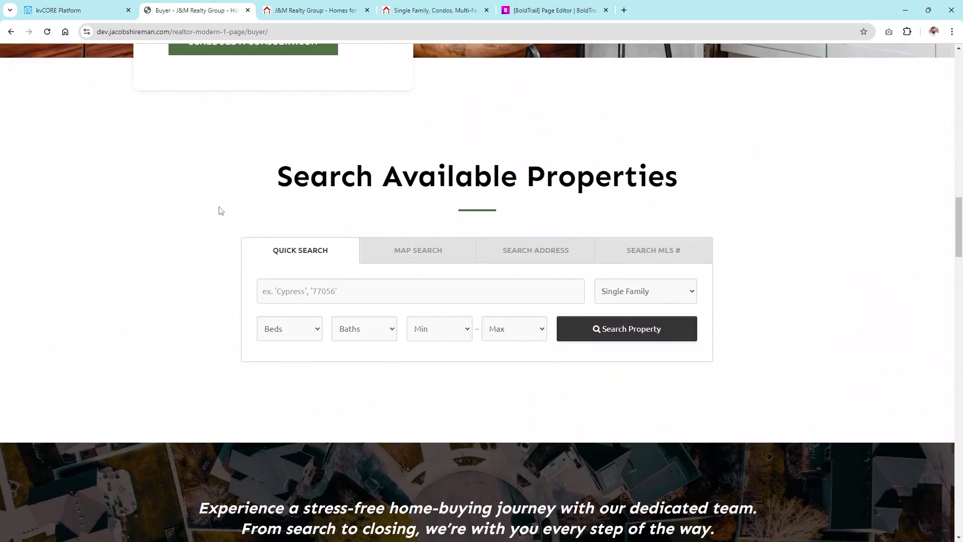
{"action": "scroll", "coordinate": [218, 213], "scroll_direction": "down", "scroll_amount": 5}
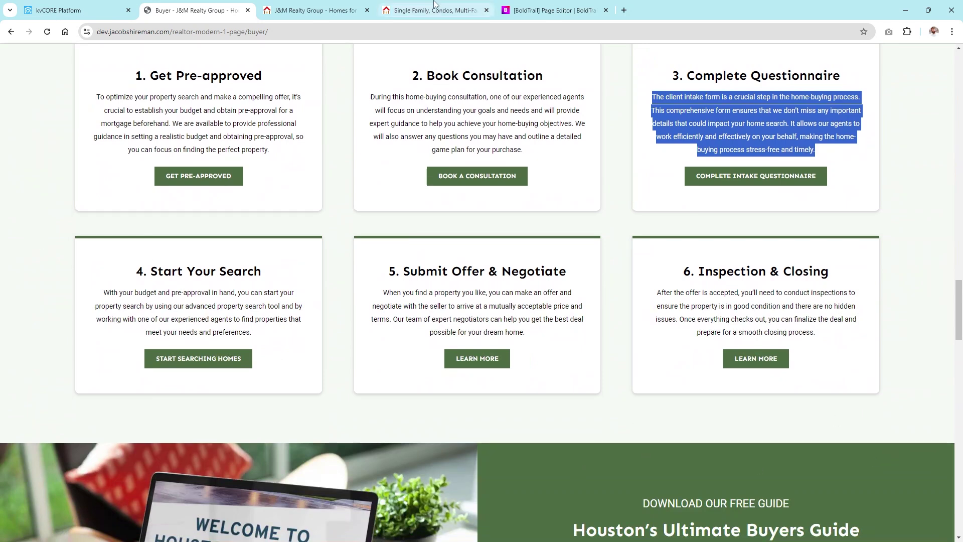
{"action": "left_click", "coordinate": [315, 10]}
{"action": "left_click", "coordinate": [75, 10]}
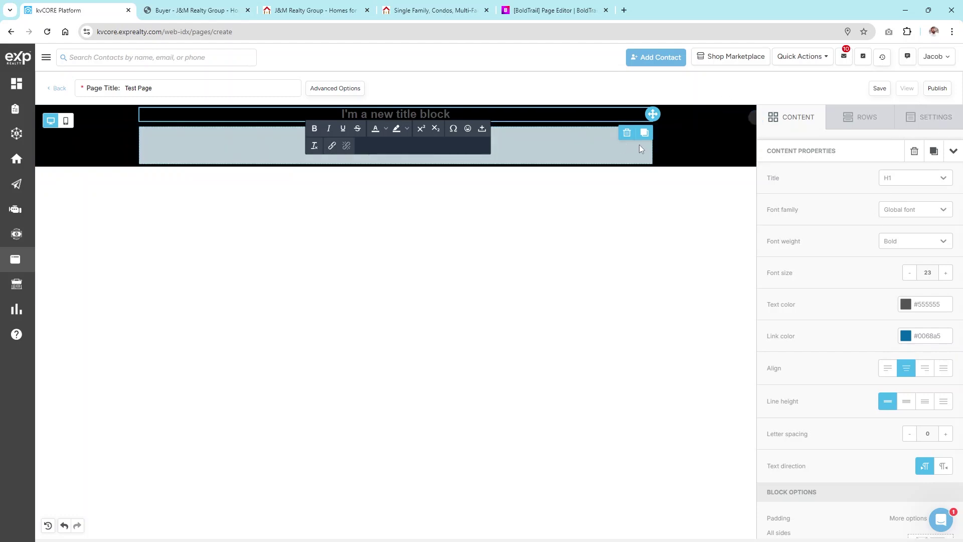
Step: Undo the added row and the title block
{"action": "left_click", "coordinate": [64, 525]}
{"action": "left_click", "coordinate": [65, 525]}
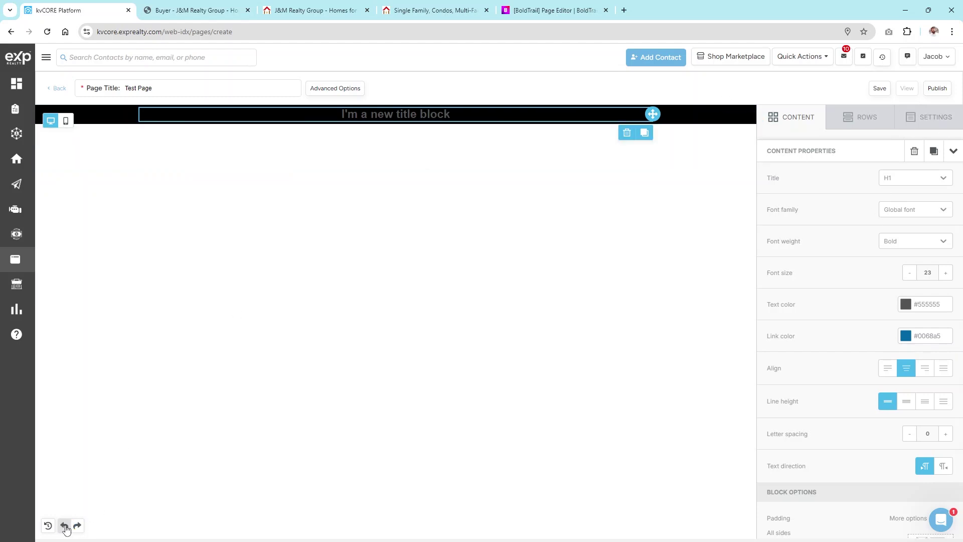
{"action": "left_click", "coordinate": [65, 526]}
{"action": "left_click", "coordinate": [929, 117]}
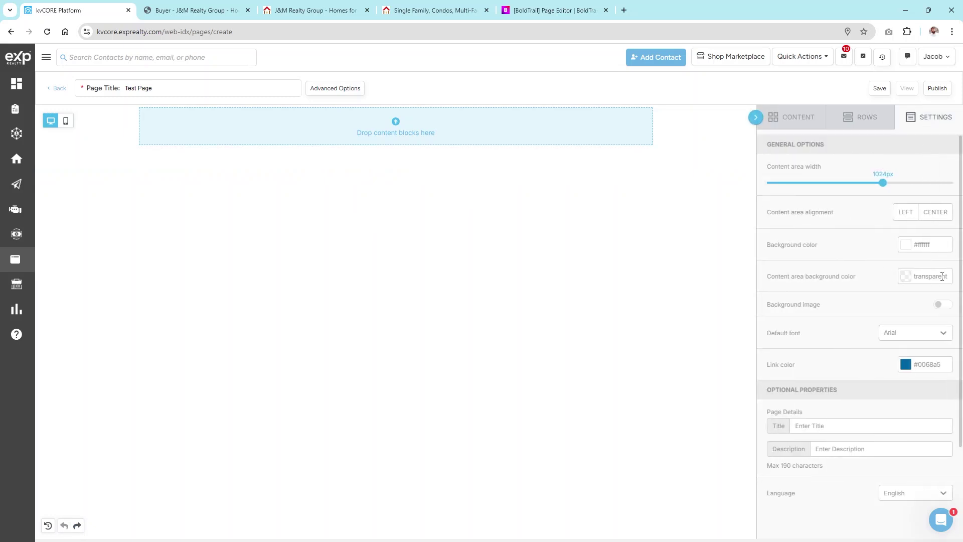
Step: Try a black content-area background, undo it, and switch on the page background image
{"action": "left_click", "coordinate": [904, 277]}
{"action": "left_click", "coordinate": [848, 318]}
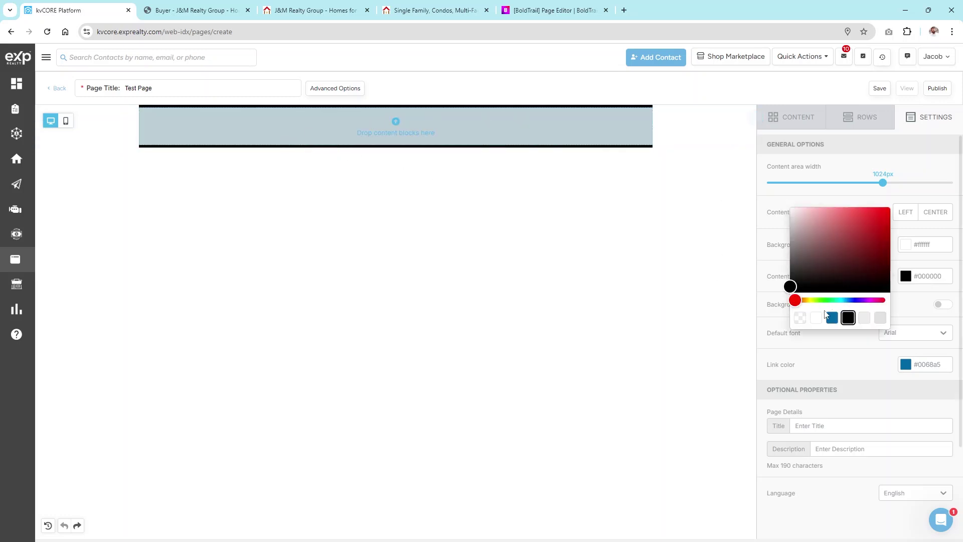
{"action": "left_click", "coordinate": [933, 244]}
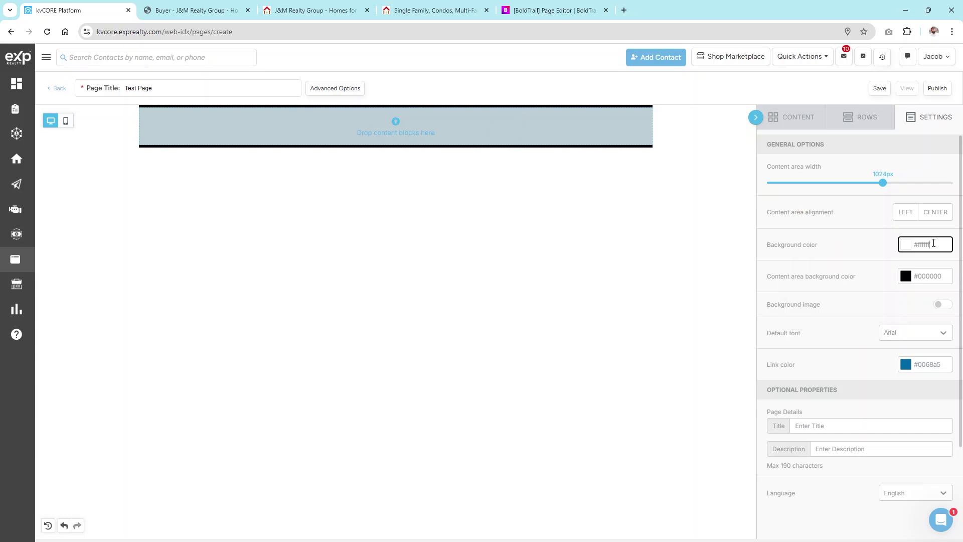
{"action": "left_click", "coordinate": [801, 254]}
{"action": "left_click", "coordinate": [906, 277]}
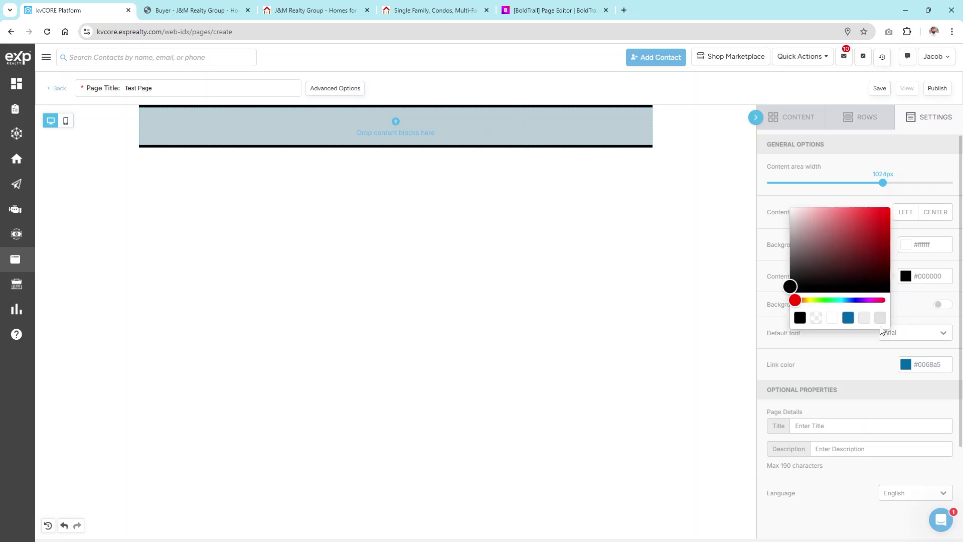
{"action": "left_click", "coordinate": [64, 525]}
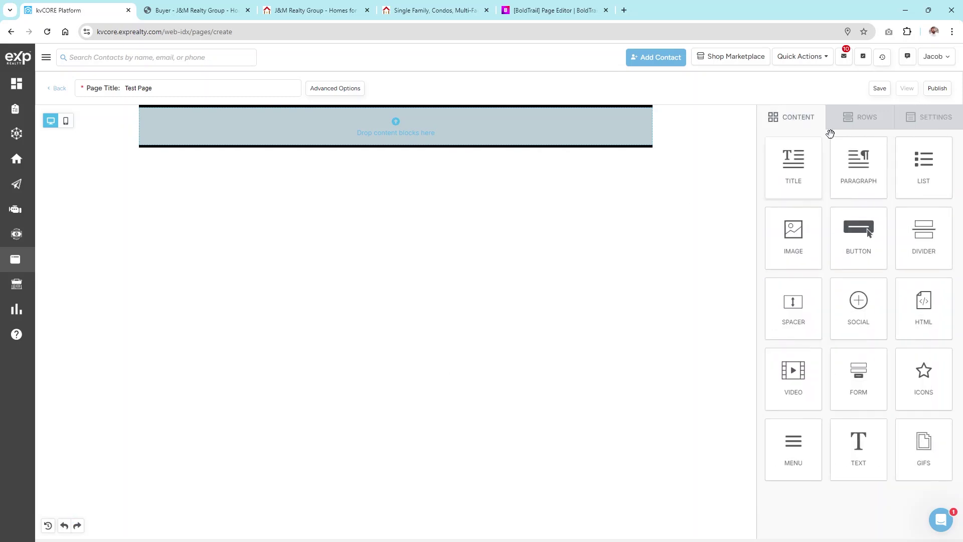
{"action": "left_click", "coordinate": [64, 525]}
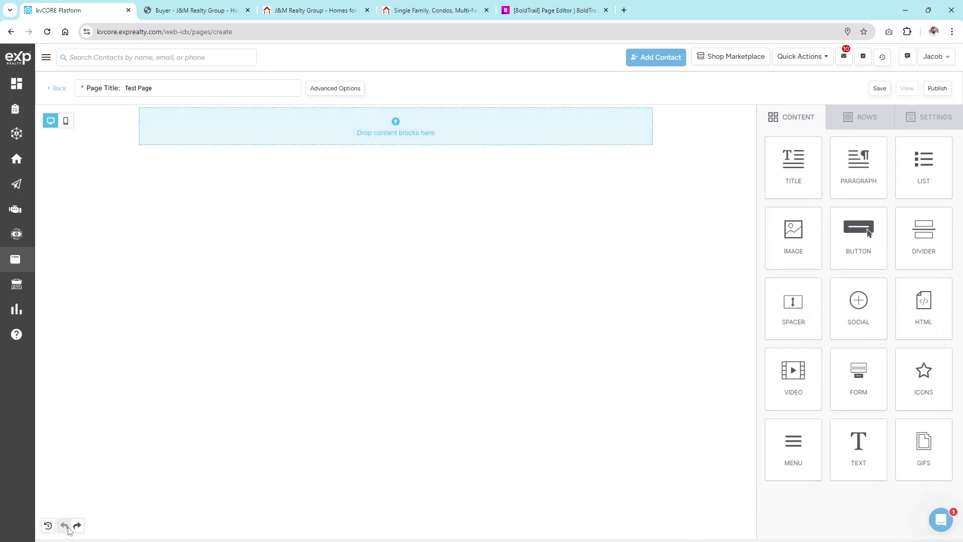
{"action": "left_click", "coordinate": [942, 117]}
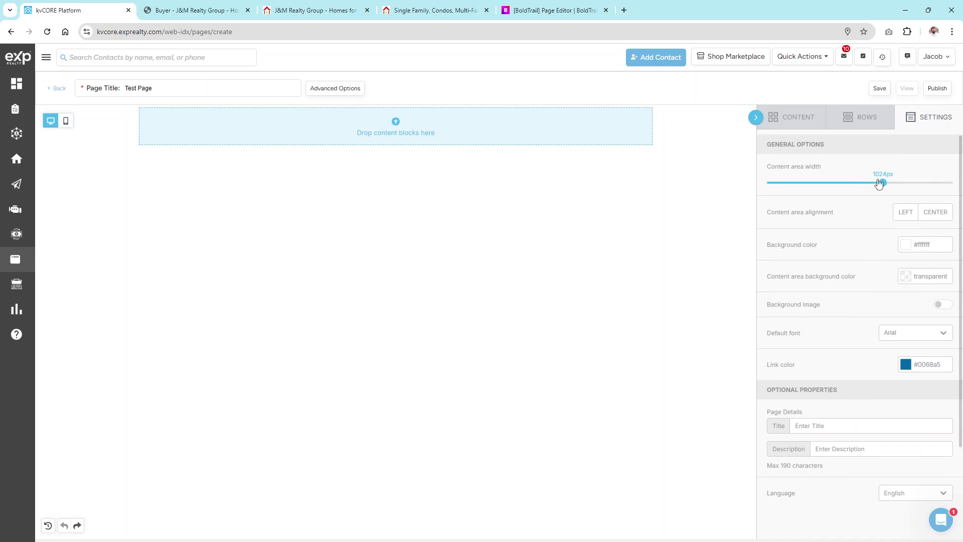
{"action": "left_click", "coordinate": [942, 305]}
Step: Insert an imported 'home interior' stock photo as the page background, then switch it off
{"action": "left_click", "coordinate": [818, 325]}
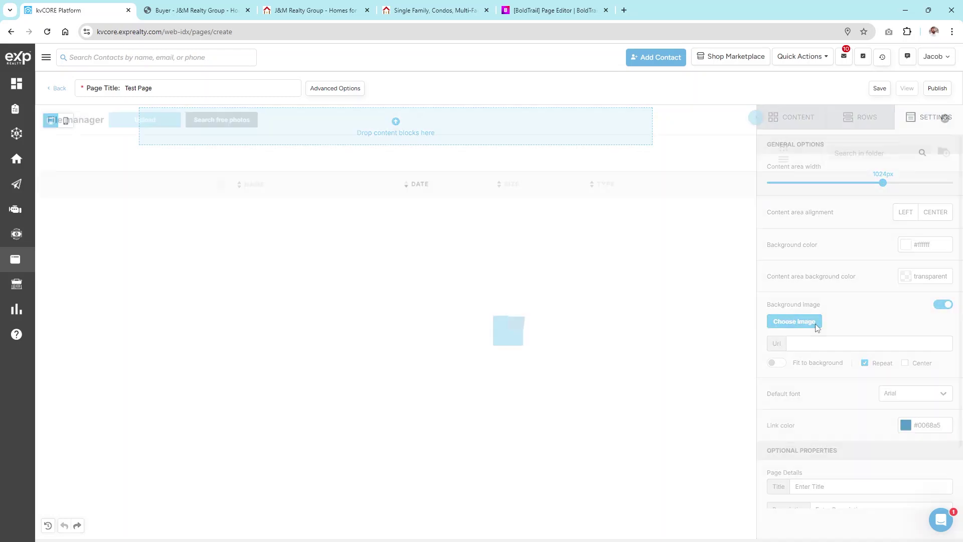
{"action": "left_click", "coordinate": [232, 120]}
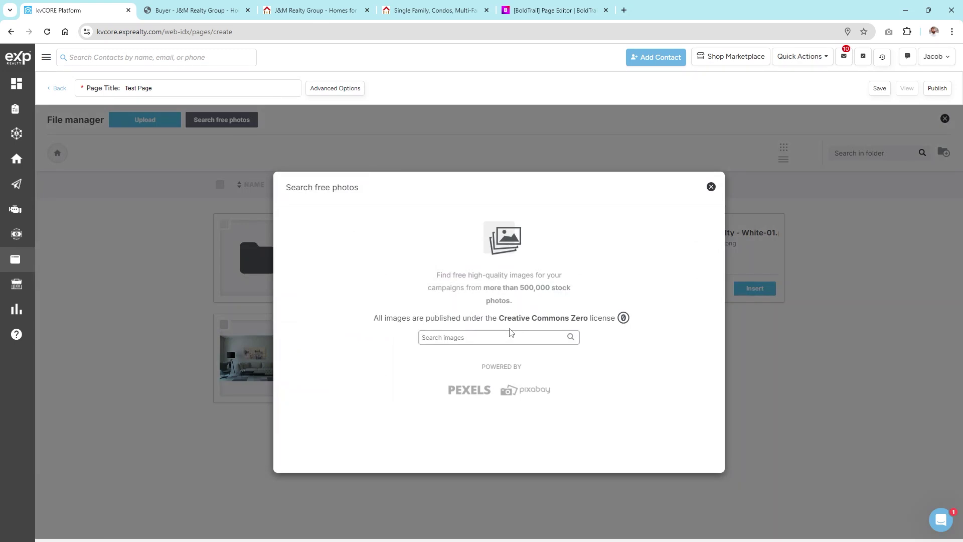
{"action": "type", "text": "home interior"}
{"action": "key", "text": "Return"}
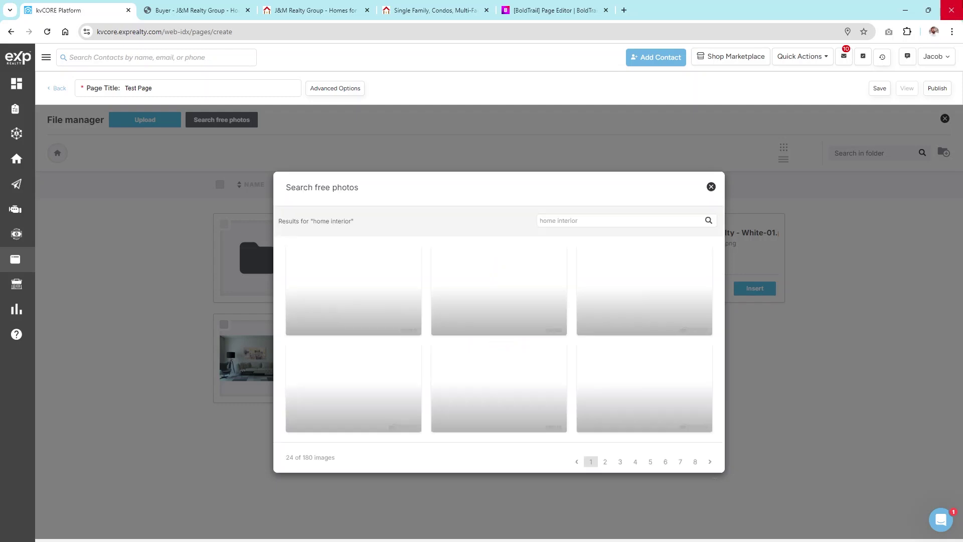
{"action": "scroll", "coordinate": [408, 268], "scroll_direction": "down", "scroll_amount": 6}
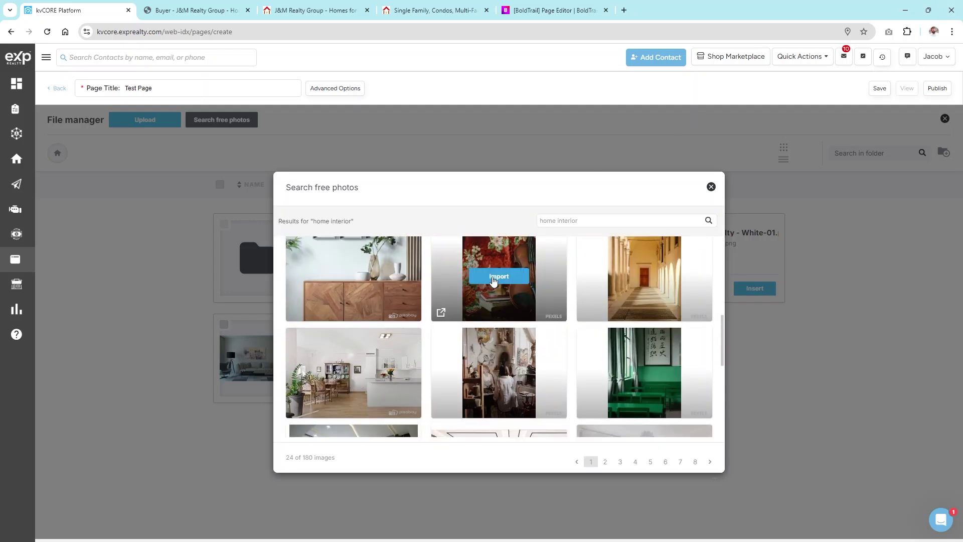
{"action": "scroll", "coordinate": [551, 306], "scroll_direction": "down", "scroll_amount": 3}
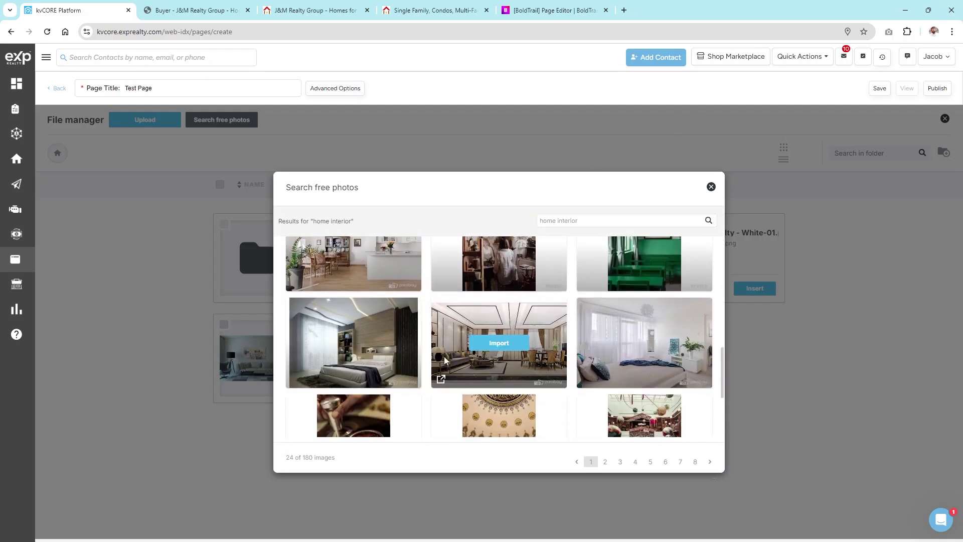
{"action": "scroll", "coordinate": [374, 346], "scroll_direction": "down", "scroll_amount": 3}
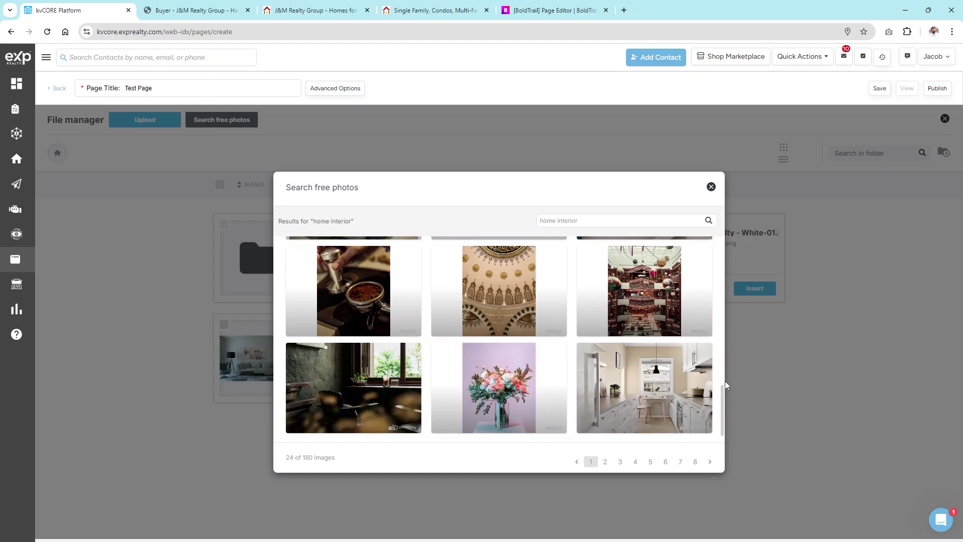
{"action": "left_click", "coordinate": [353, 389]}
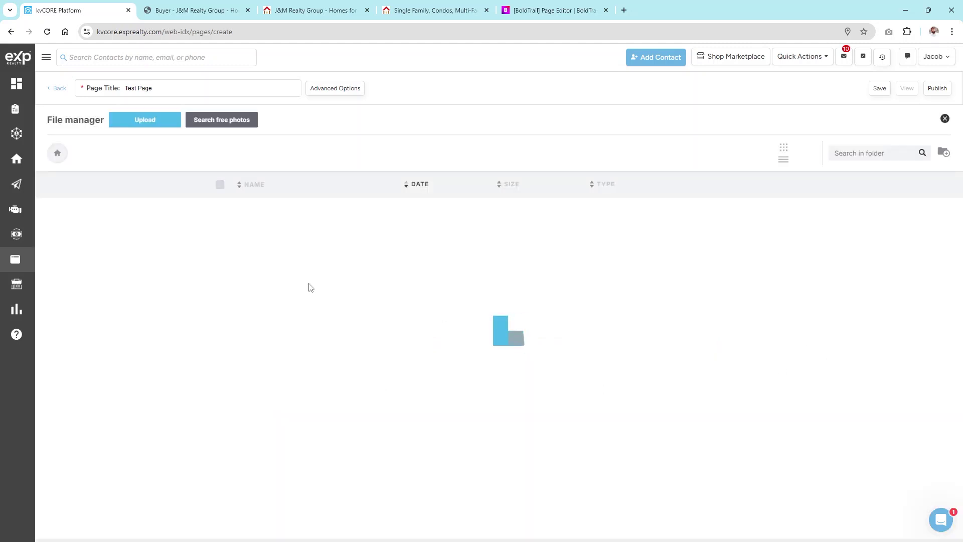
{"action": "left_click", "coordinate": [365, 288]}
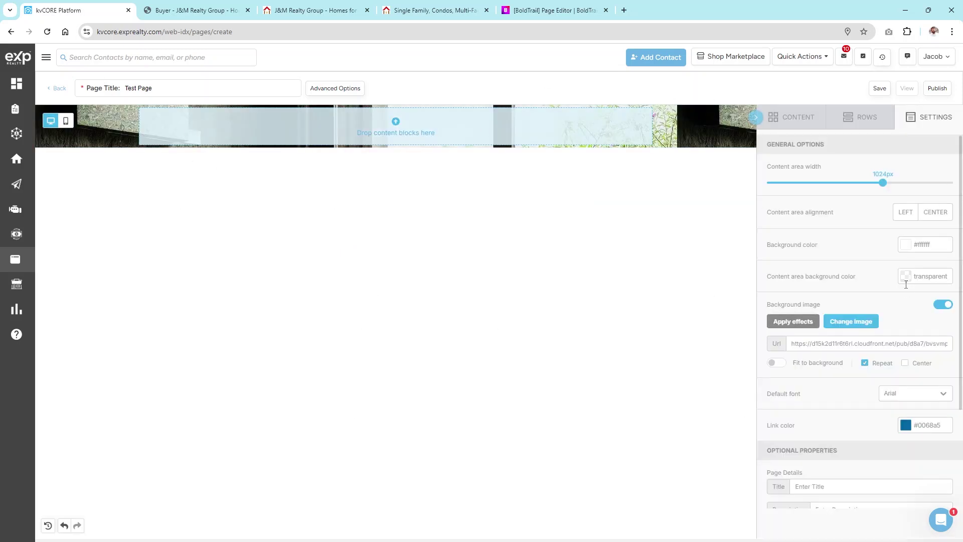
{"action": "left_click", "coordinate": [943, 304]}
Step: Drag the Content area width slider to 1200px and show the content blocks
{"action": "scroll", "coordinate": [828, 338], "scroll_direction": "down", "scroll_amount": 2}
{"action": "left_click", "coordinate": [813, 355]}
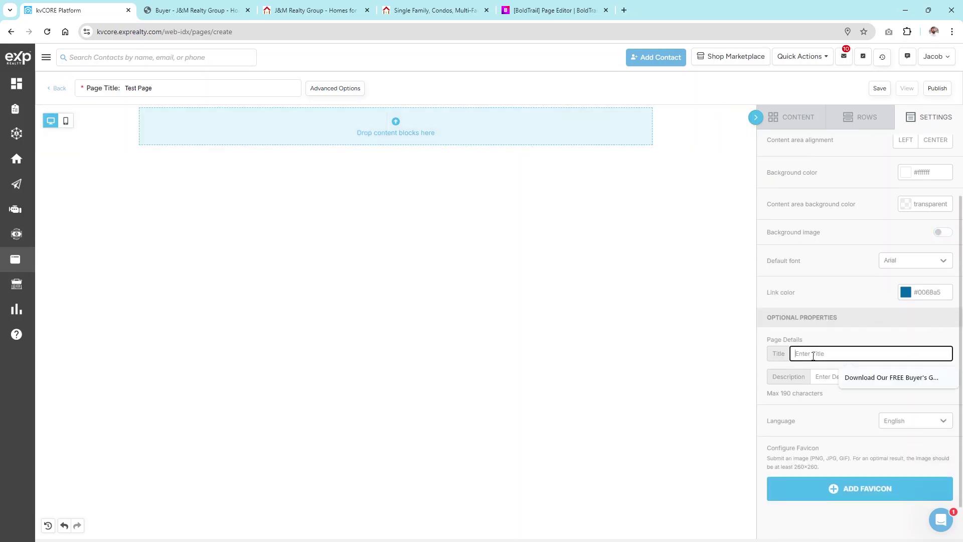
{"action": "left_click", "coordinate": [816, 339]}
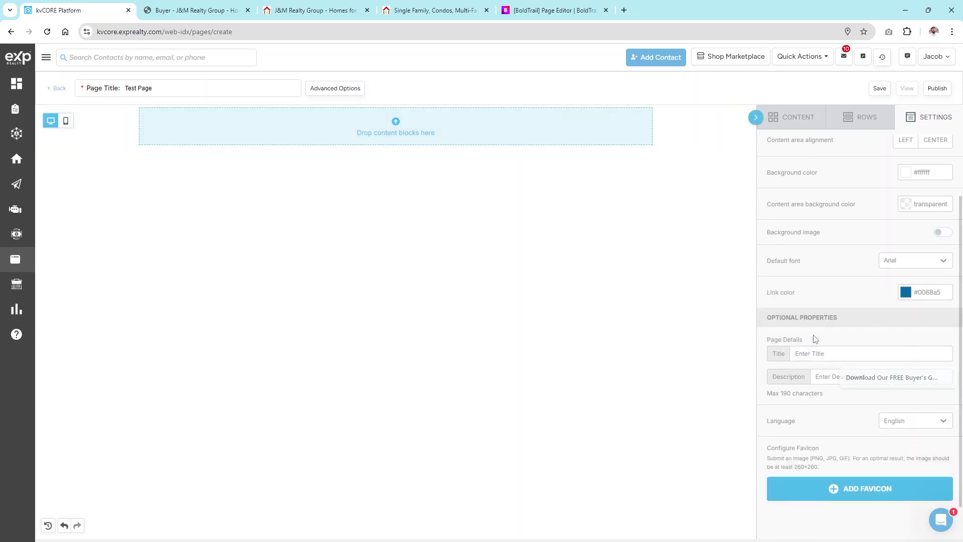
{"action": "left_click", "coordinate": [826, 380]}
{"action": "scroll", "coordinate": [911, 361], "scroll_direction": "up", "scroll_amount": 2}
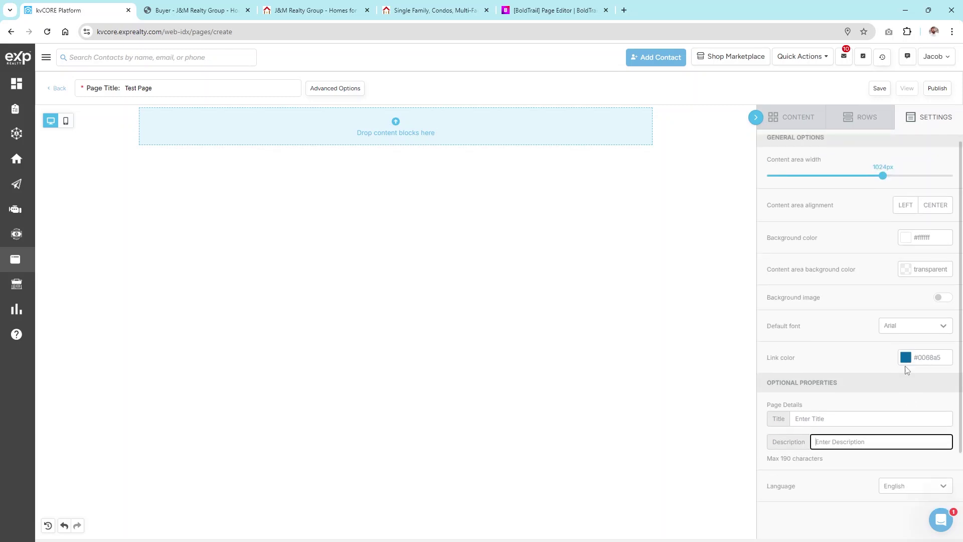
{"action": "scroll", "coordinate": [841, 501], "scroll_direction": "down", "scroll_amount": 2}
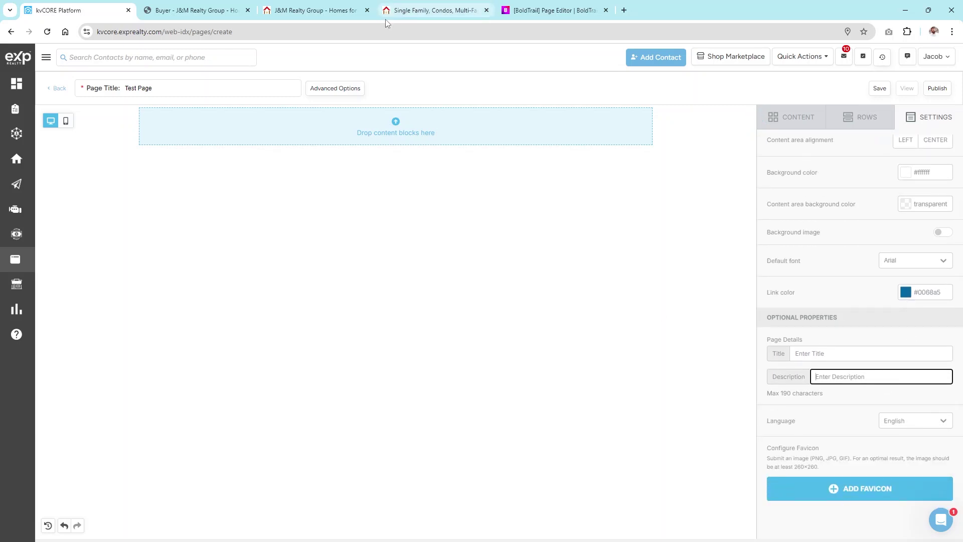
{"action": "scroll", "coordinate": [937, 146], "scroll_direction": "up", "scroll_amount": 2}
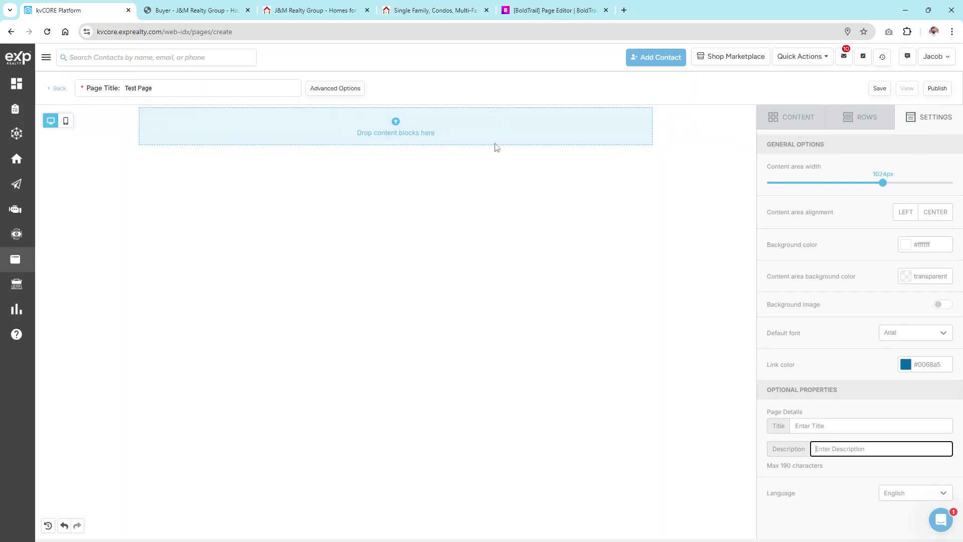
{"action": "left_click_drag", "start_coordinate": [881, 180], "coordinate": [911, 183]}
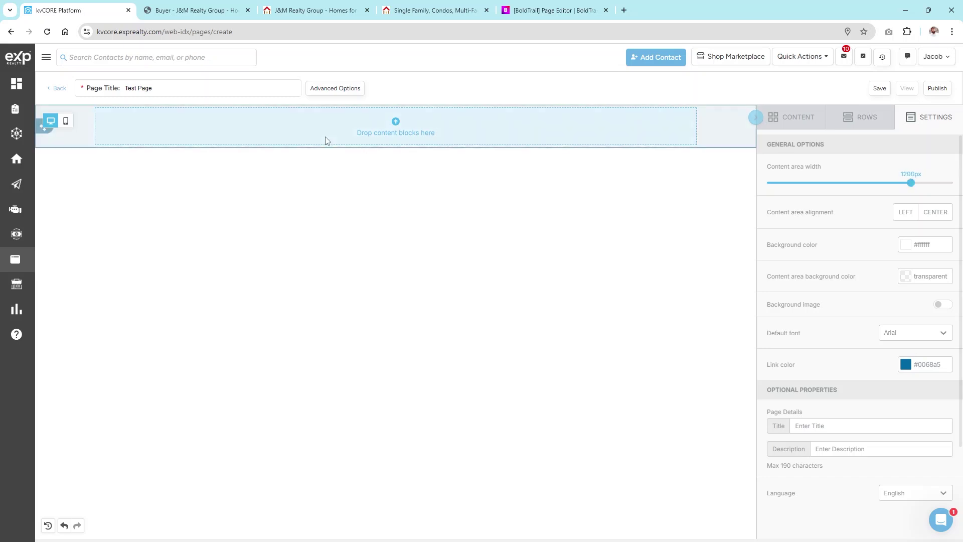
{"action": "left_click", "coordinate": [793, 123]}
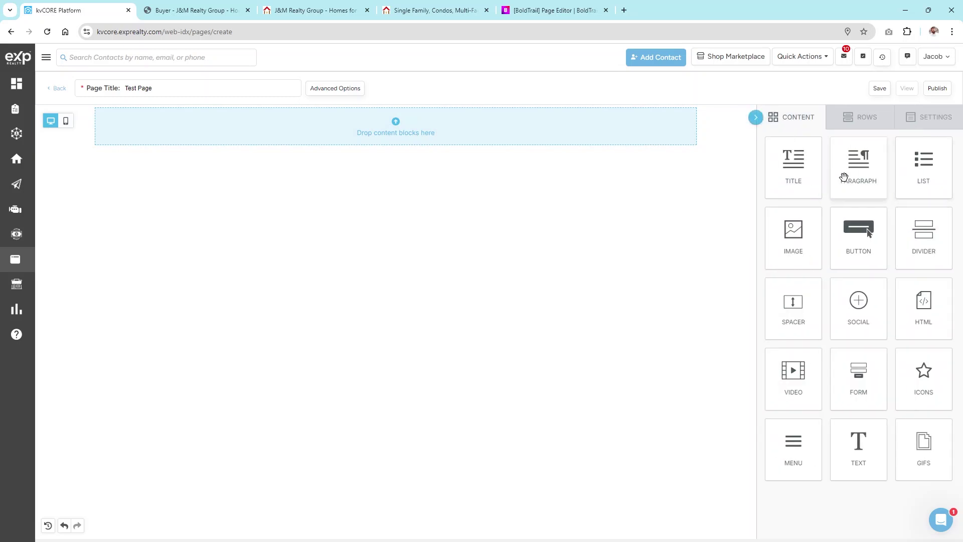
Step: Give the empty row a black #000000 background and keep its content area background transparent
{"action": "left_click", "coordinate": [711, 127]}
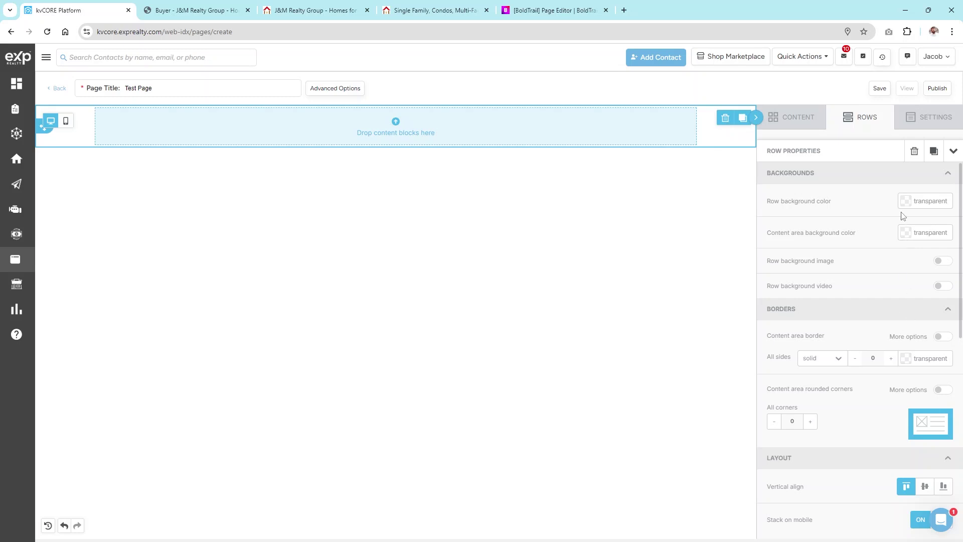
{"action": "left_click", "coordinate": [907, 234]}
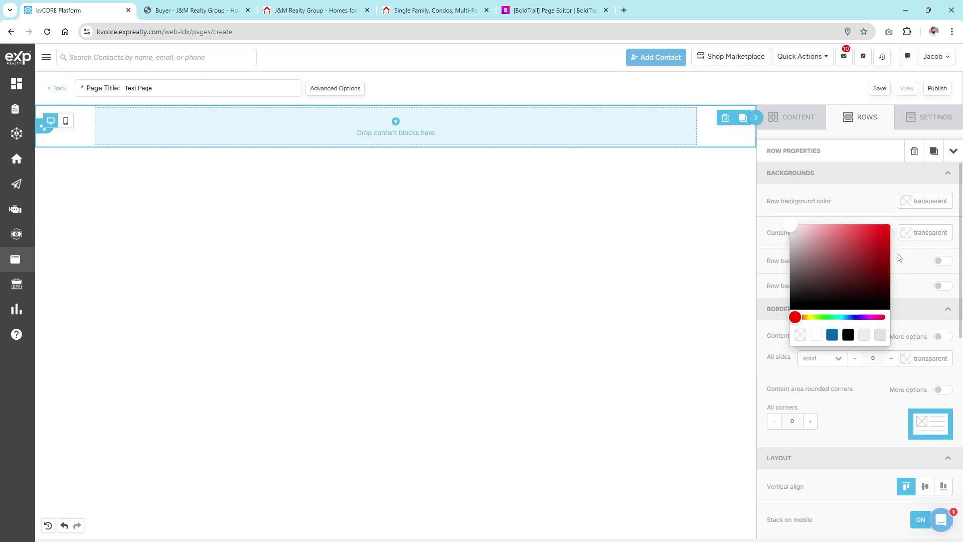
{"action": "left_click", "coordinate": [849, 334]}
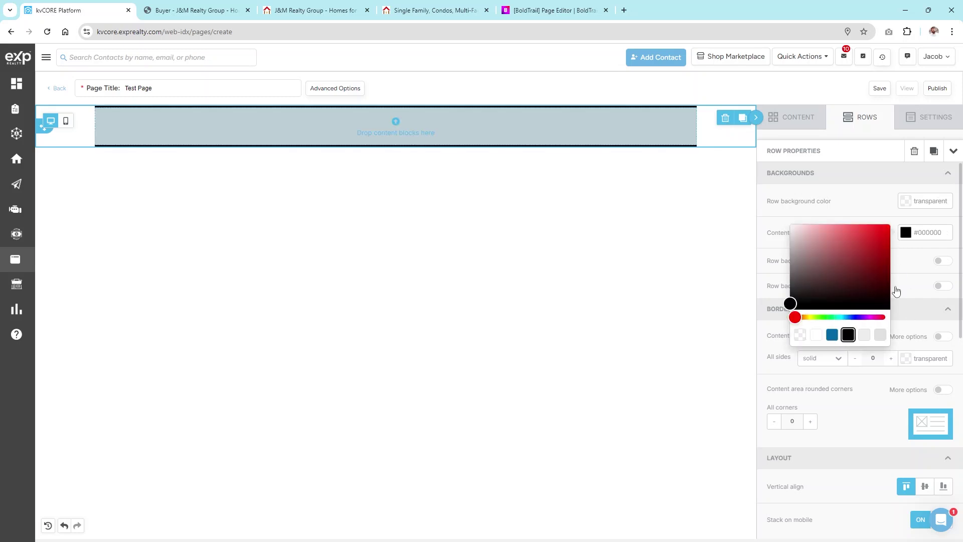
{"action": "left_click", "coordinate": [911, 223]}
{"action": "left_click", "coordinate": [907, 201]}
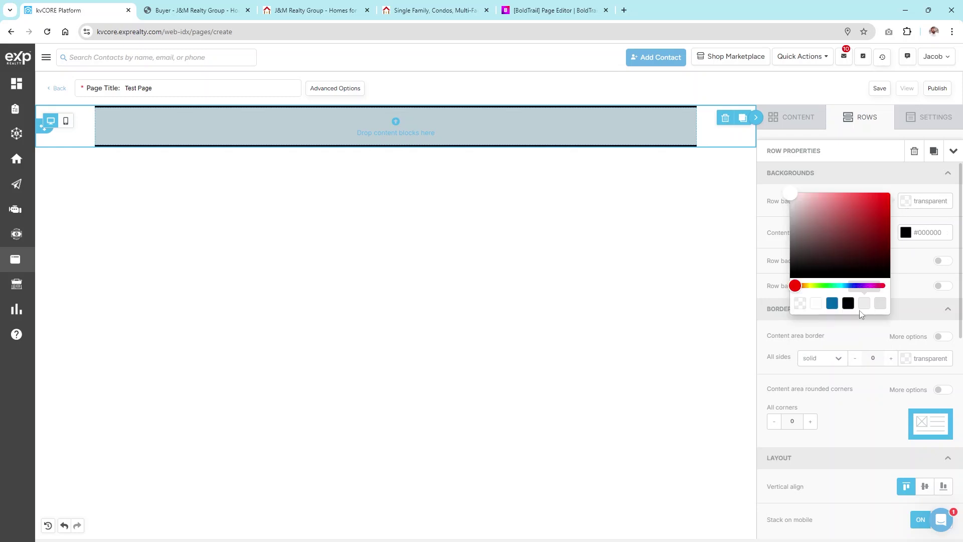
{"action": "left_click", "coordinate": [848, 303]}
{"action": "left_click", "coordinate": [912, 265]}
{"action": "left_click", "coordinate": [906, 232]}
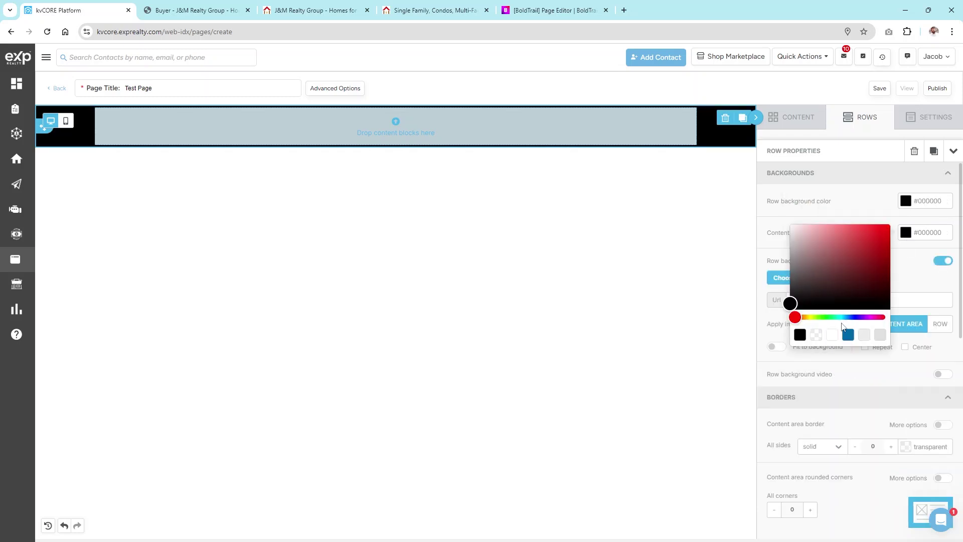
{"action": "left_click", "coordinate": [817, 334]}
{"action": "left_click", "coordinate": [910, 264]}
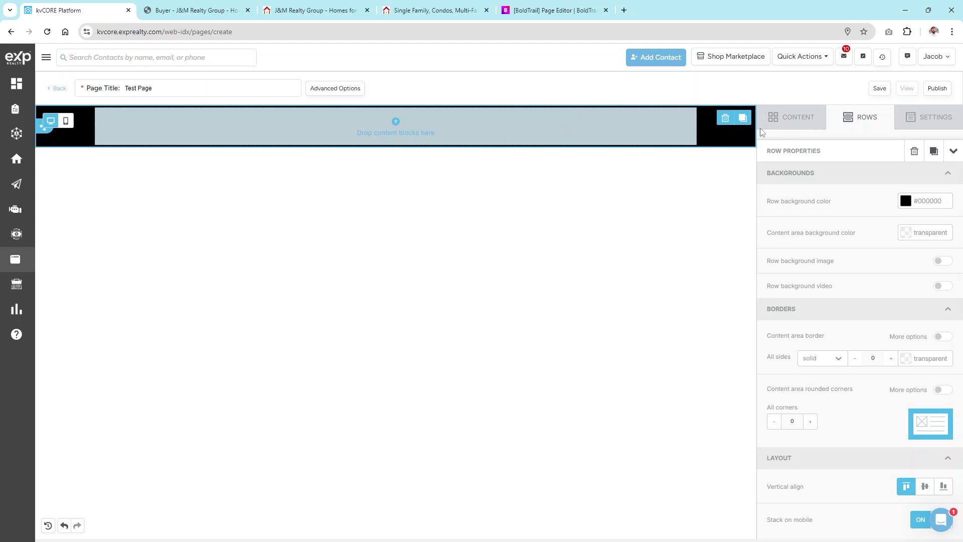
{"action": "left_click", "coordinate": [791, 119]}
Step: Drop a title block into the black row and make its text white #ffffff
{"action": "left_click_drag", "start_coordinate": [798, 168], "coordinate": [450, 126]}
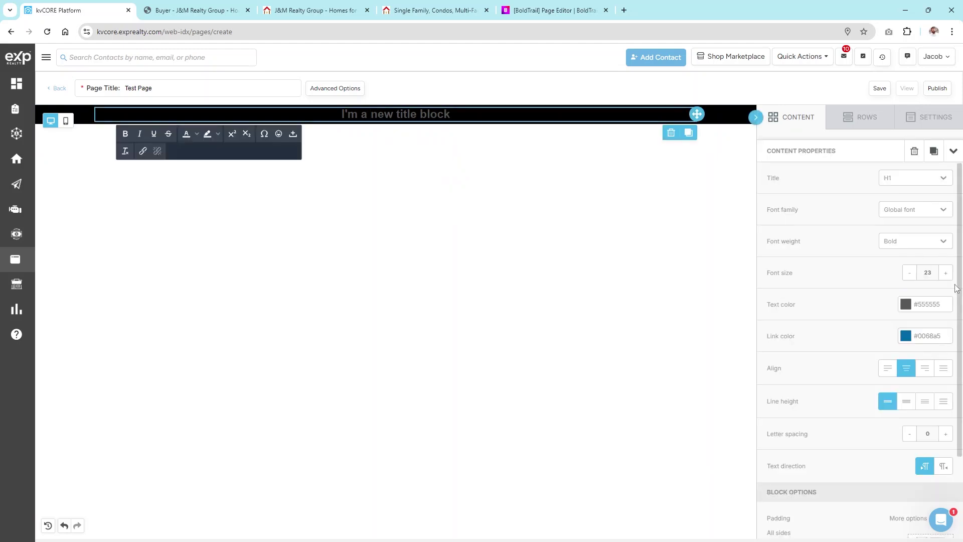
{"action": "left_click", "coordinate": [906, 304]}
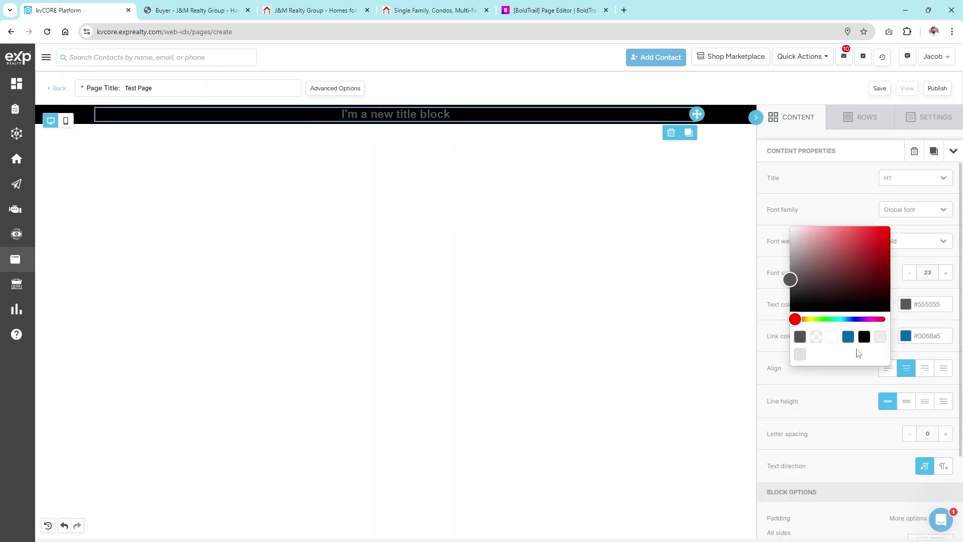
{"action": "left_click", "coordinate": [832, 336]}
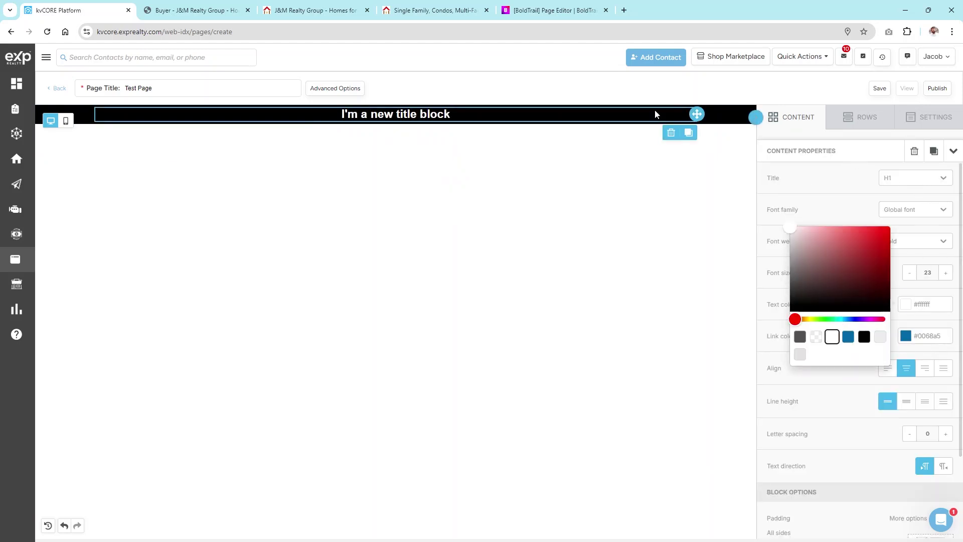
{"action": "left_click", "coordinate": [464, 115]}
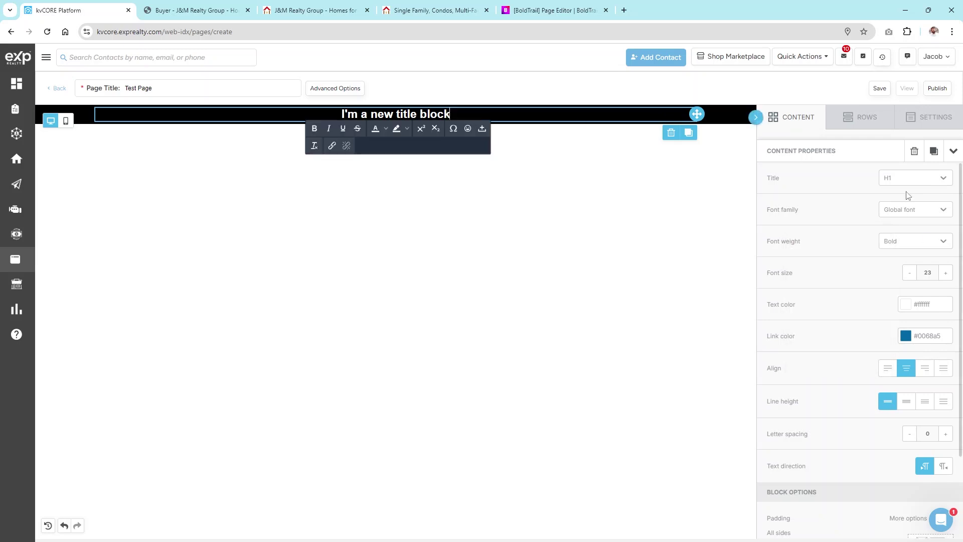
Step: Keep the title's font weight on Bold
{"action": "left_click", "coordinate": [904, 239]}
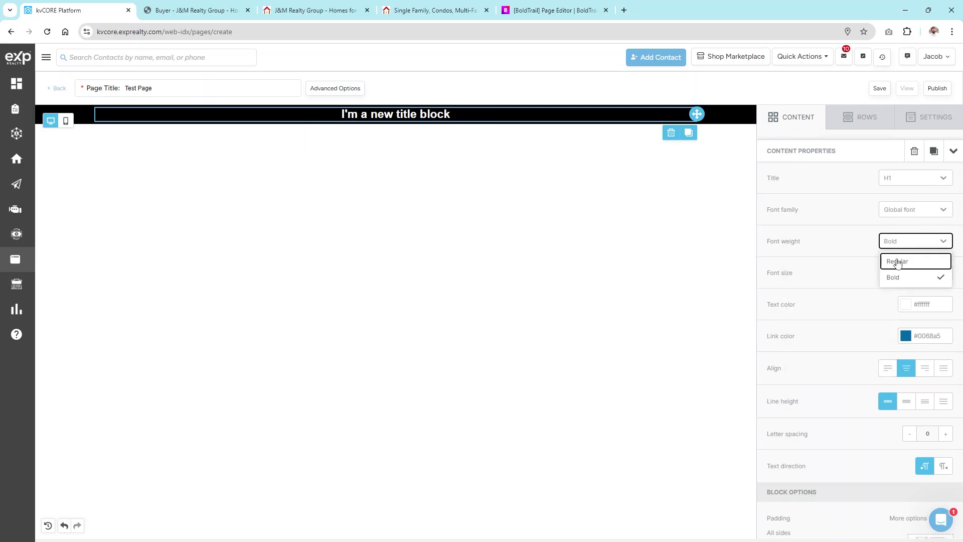
{"action": "left_click", "coordinate": [898, 261]}
{"action": "left_click", "coordinate": [903, 241]}
{"action": "left_click", "coordinate": [888, 280]}
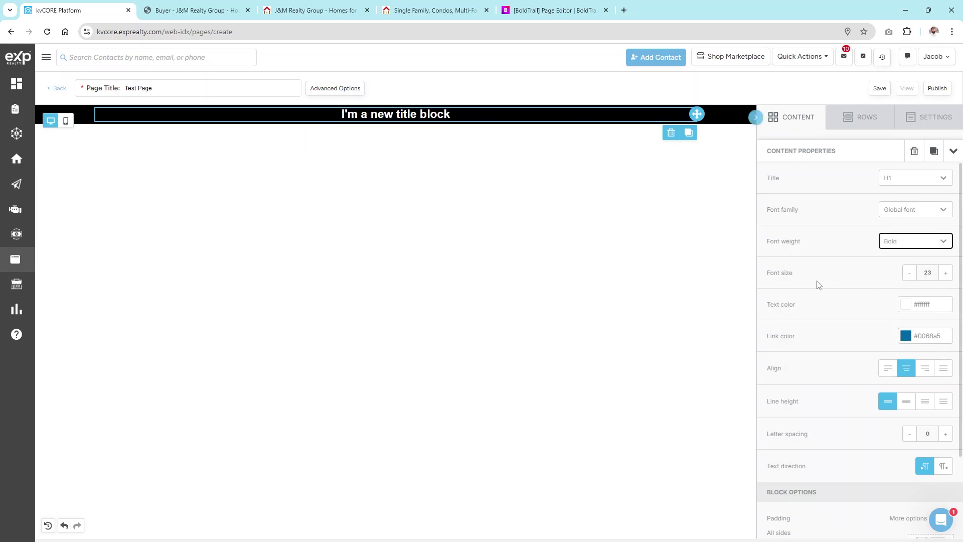
{"action": "scroll", "coordinate": [798, 321], "scroll_direction": "down", "scroll_amount": 2}
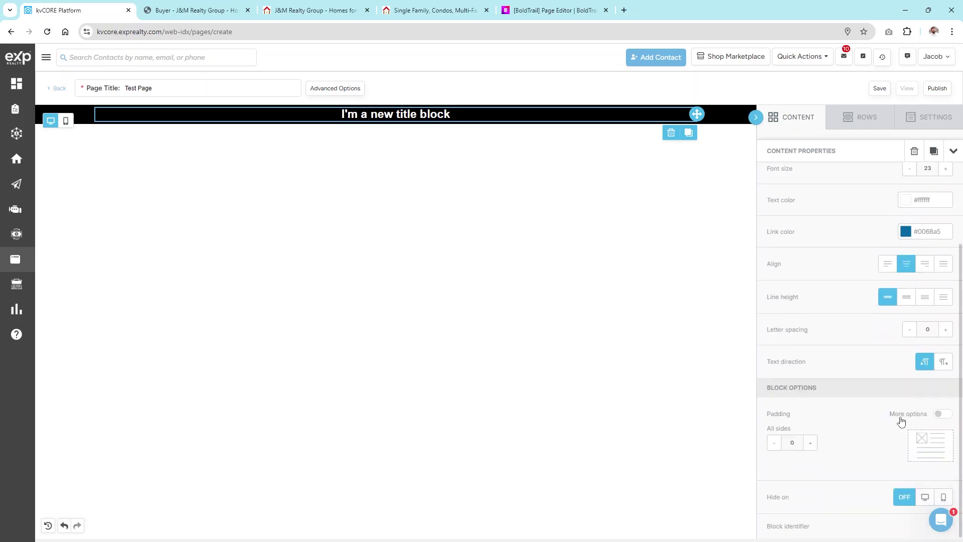
{"action": "left_click", "coordinate": [678, 117]}
Step: Raise the banner row's Column 1 top and bottom padding to 30 each
{"action": "left_click", "coordinate": [727, 117]}
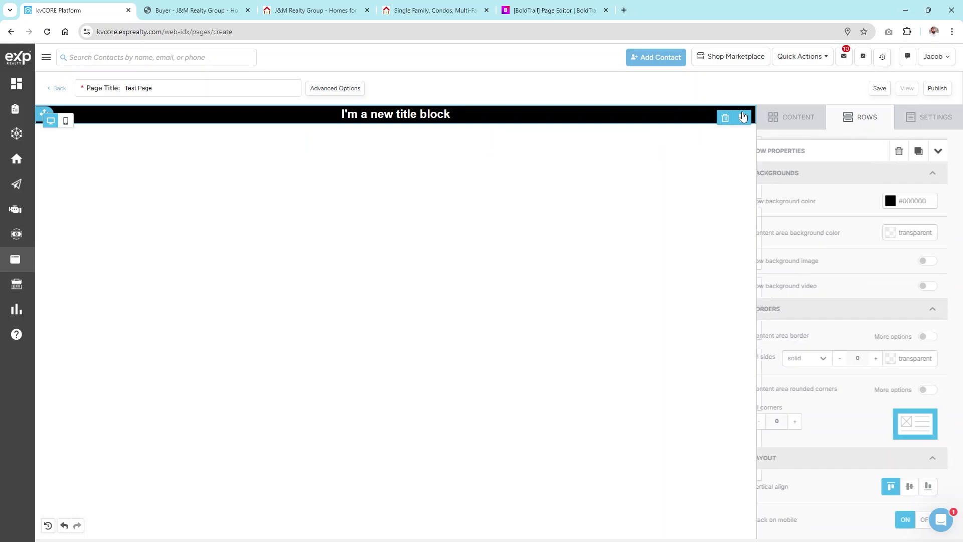
{"action": "scroll", "coordinate": [853, 331], "scroll_direction": "down", "scroll_amount": 3}
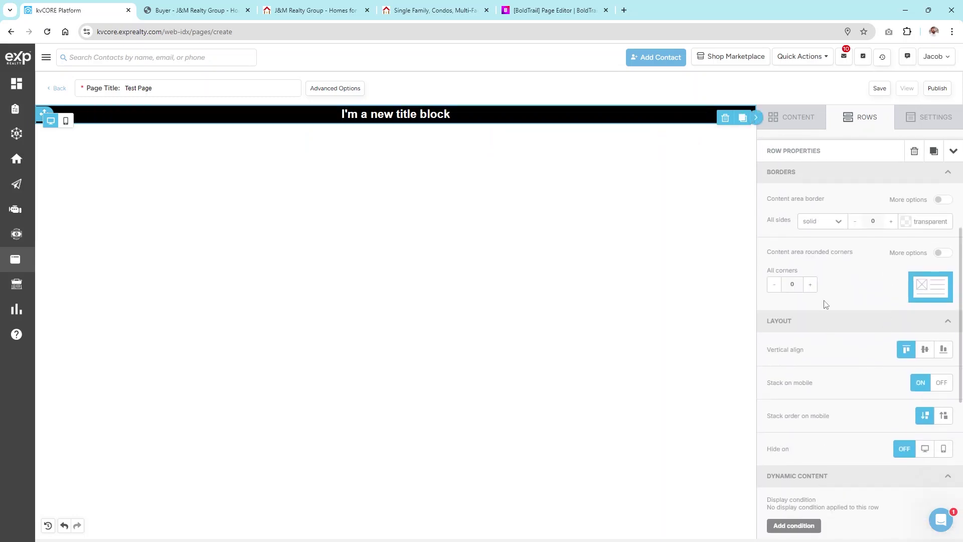
{"action": "scroll", "coordinate": [848, 271], "scroll_direction": "down", "scroll_amount": 2}
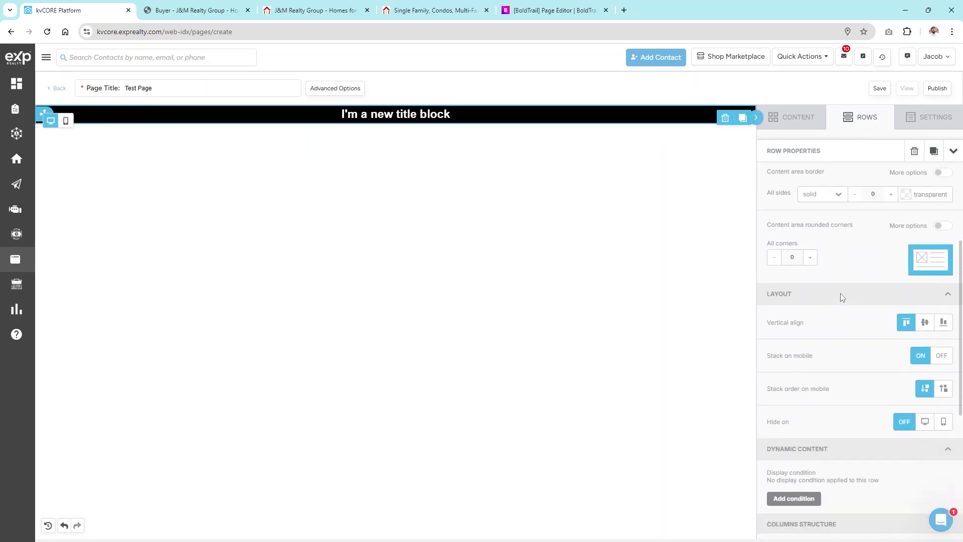
{"action": "scroll", "coordinate": [837, 299], "scroll_direction": "up", "scroll_amount": 3}
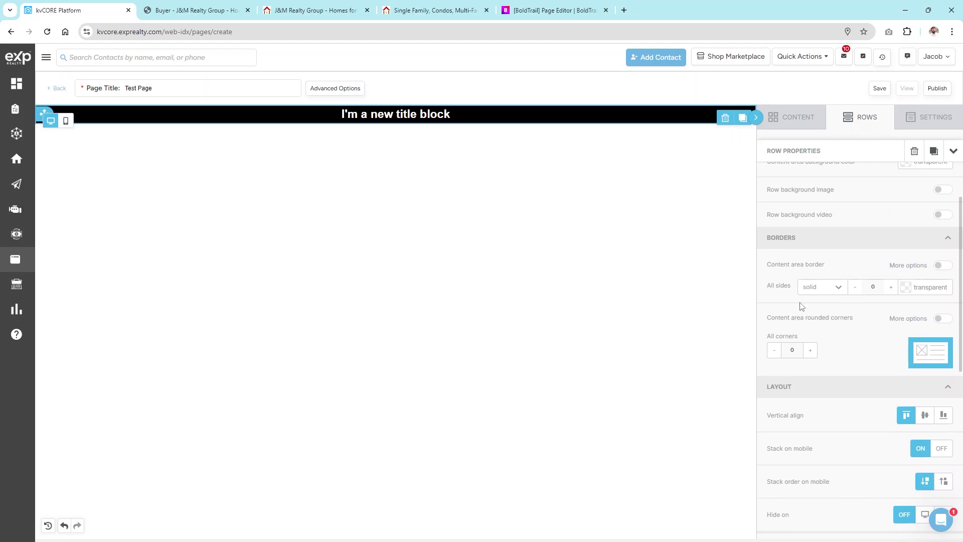
{"action": "scroll", "coordinate": [801, 306], "scroll_direction": "down", "scroll_amount": 7}
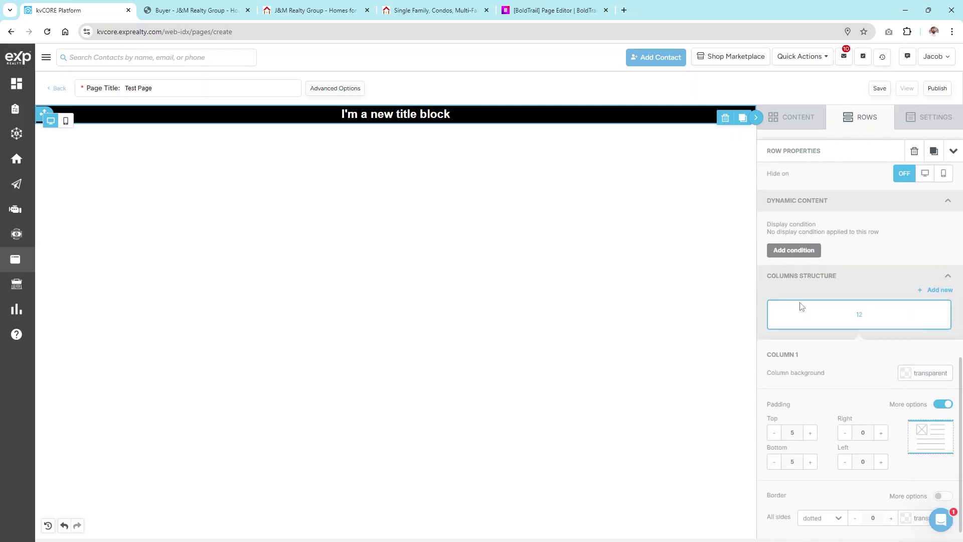
{"action": "left_click", "coordinate": [938, 406]}
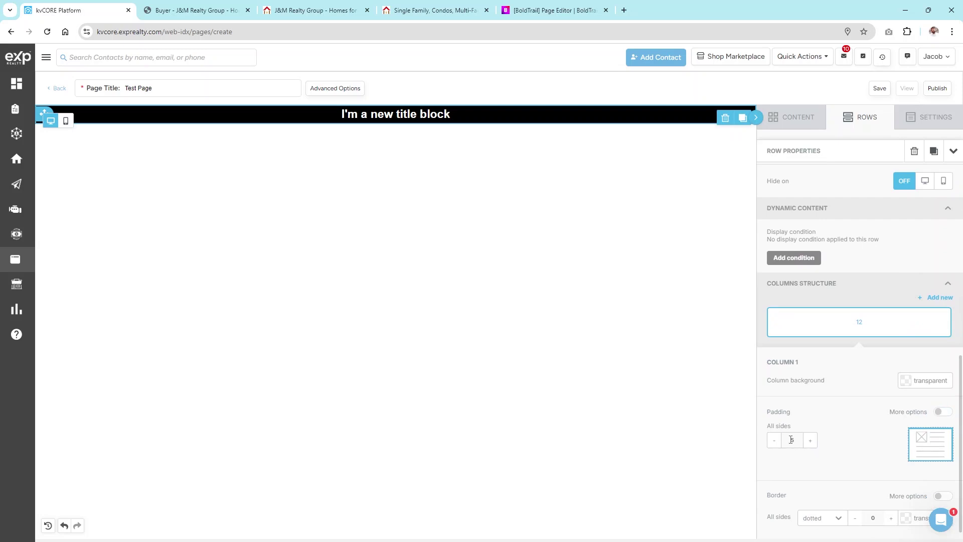
{"action": "left_click", "coordinate": [943, 412]}
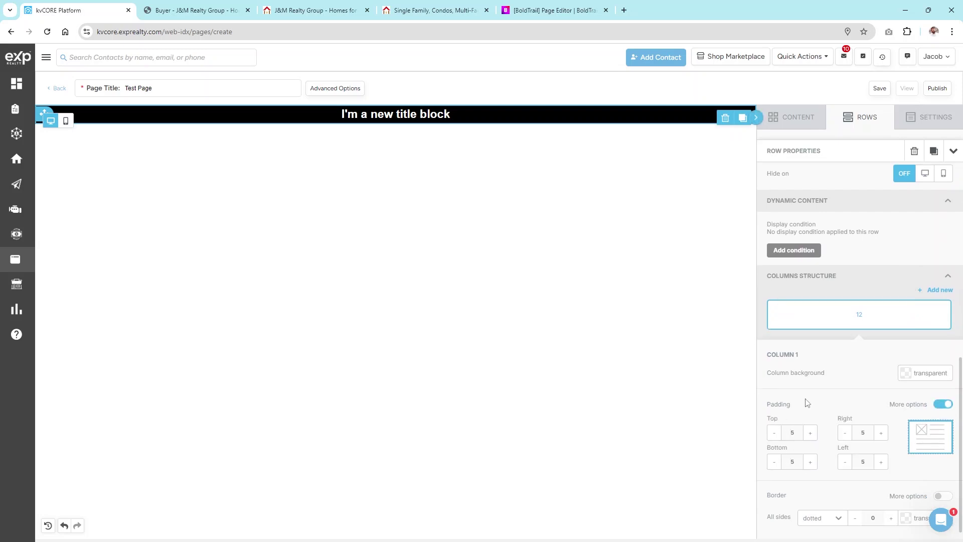
{"action": "left_click", "coordinate": [810, 433]}
{"action": "left_click", "coordinate": [811, 433]}
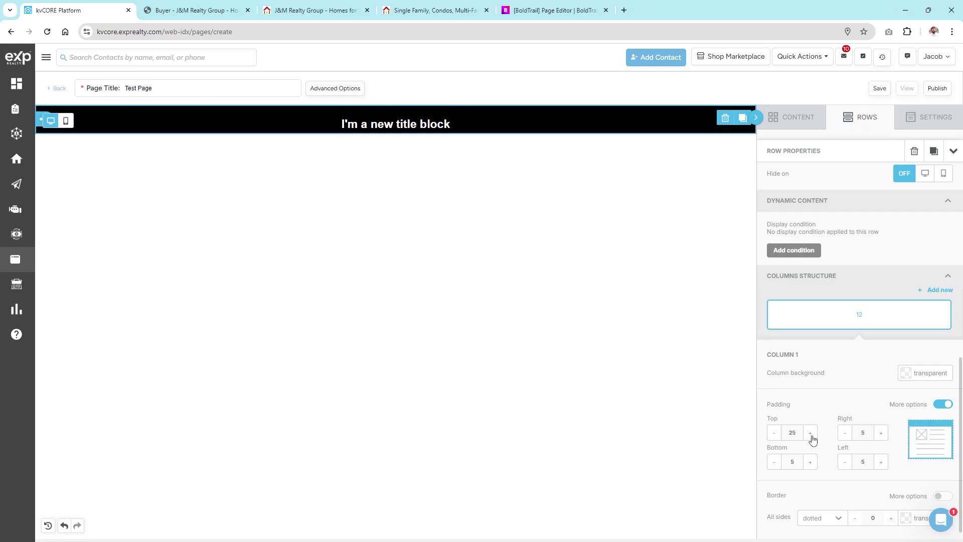
{"action": "left_click", "coordinate": [810, 433]}
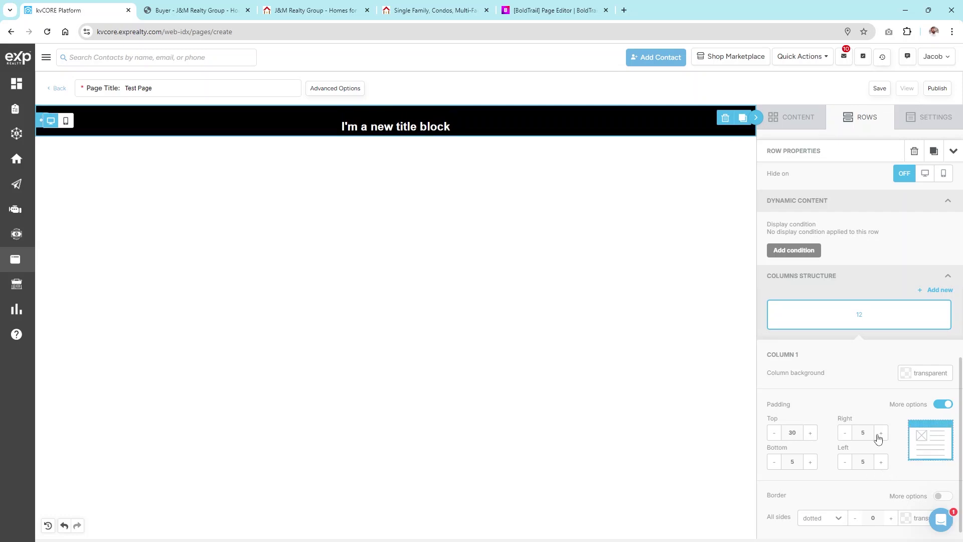
{"action": "left_click", "coordinate": [812, 466]}
{"action": "left_click", "coordinate": [812, 465]}
{"action": "left_click", "coordinate": [812, 466]}
{"action": "left_click", "coordinate": [812, 465]}
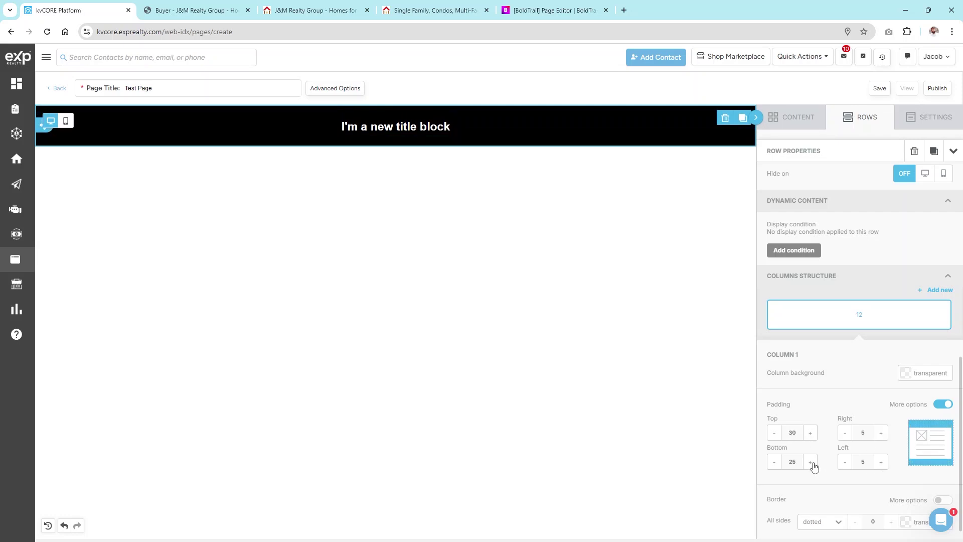
{"action": "left_click", "coordinate": [812, 465]}
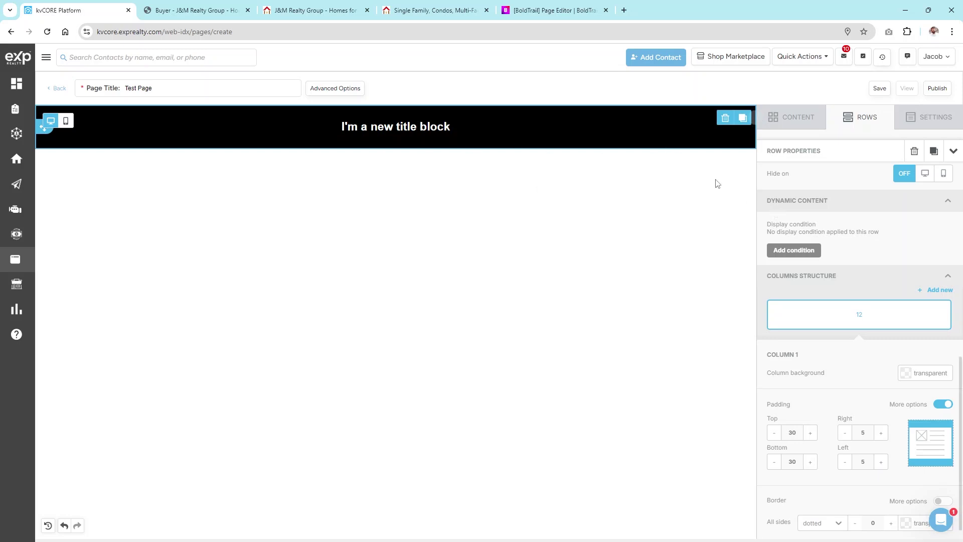
Step: Replace the banner heading's placeholder text with 'HOME PAGE BANNER HEADER'
{"action": "left_click", "coordinate": [360, 127]}
{"action": "key", "text": "ctrl+a"}
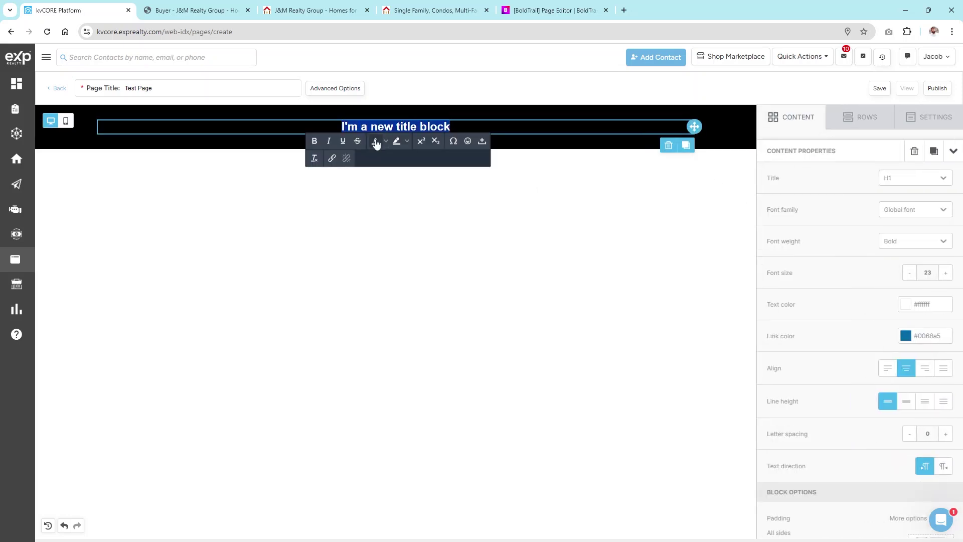
{"action": "type", "text": "HOme"}
{"action": "key", "text": "BackSpace"}
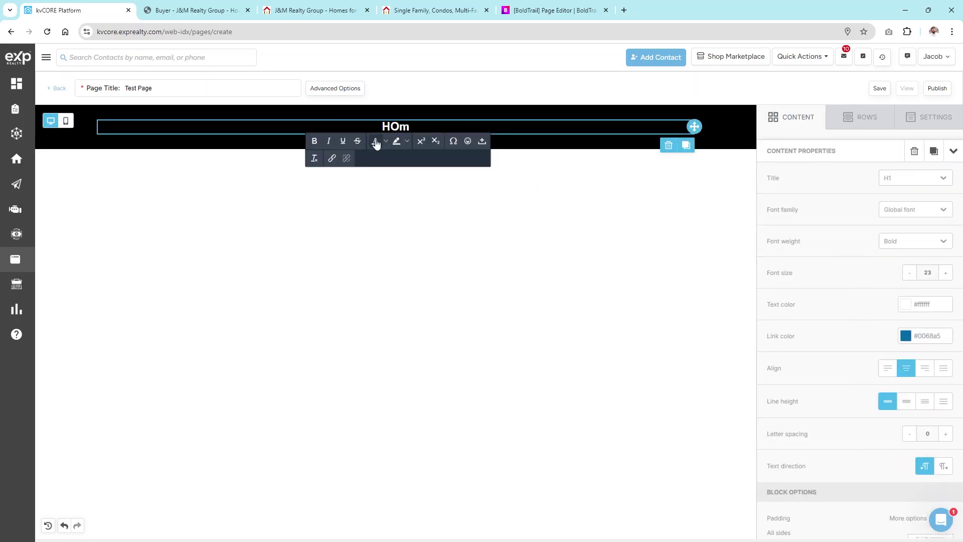
{"action": "type", "text": "ME PAGE B"}
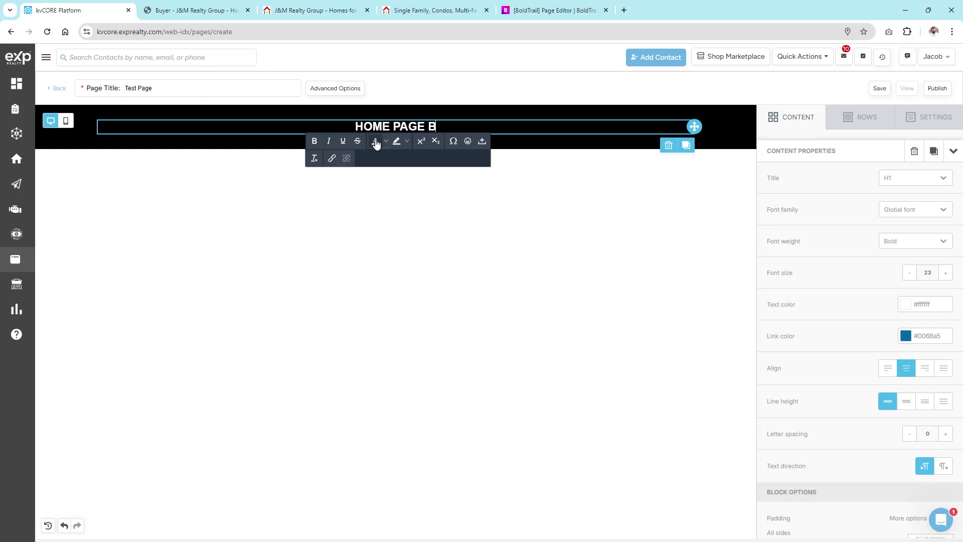
{"action": "type", "text": "ANNER HEADER"}
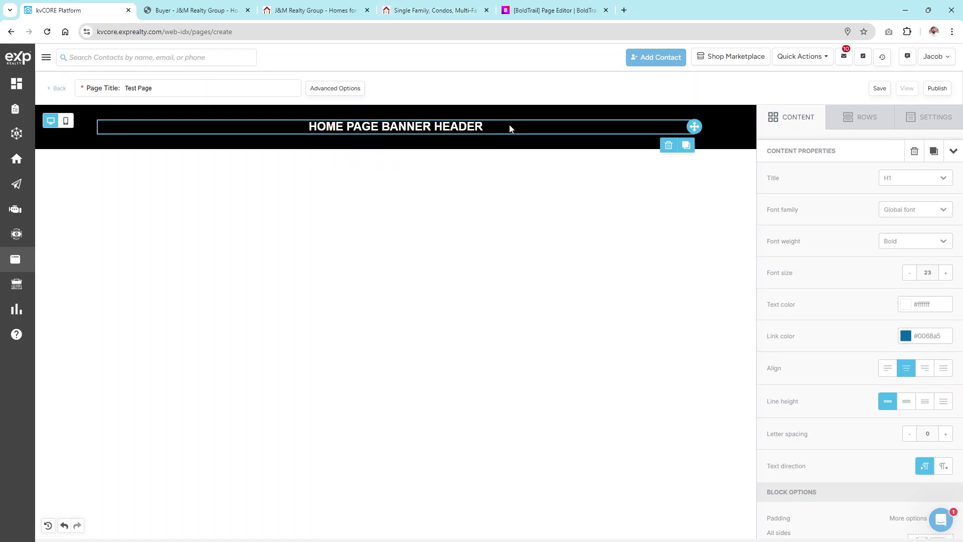
{"action": "left_click", "coordinate": [232, 13]}
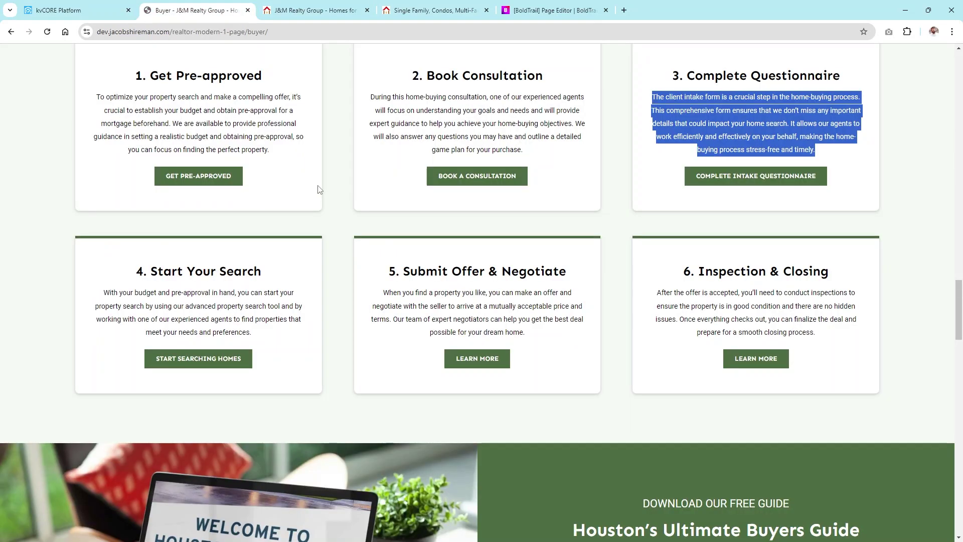
Step: Copy 'Find Your Dream Home' from the realty Buyer page into the banner heading
{"action": "scroll", "coordinate": [321, 188], "scroll_direction": "up", "scroll_amount": 15}
{"action": "left_click_drag", "start_coordinate": [753, 218], "coordinate": [265, 222]}
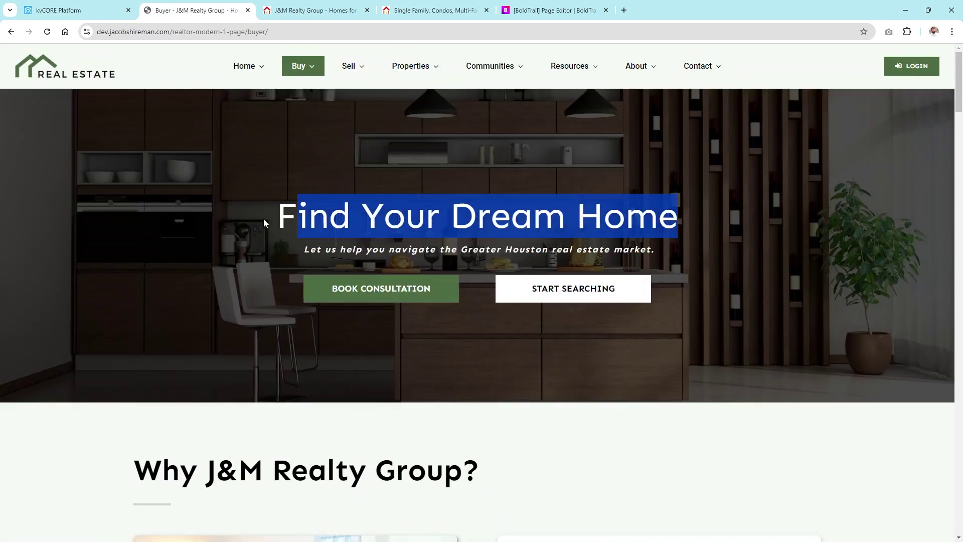
{"action": "left_click", "coordinate": [303, 6]}
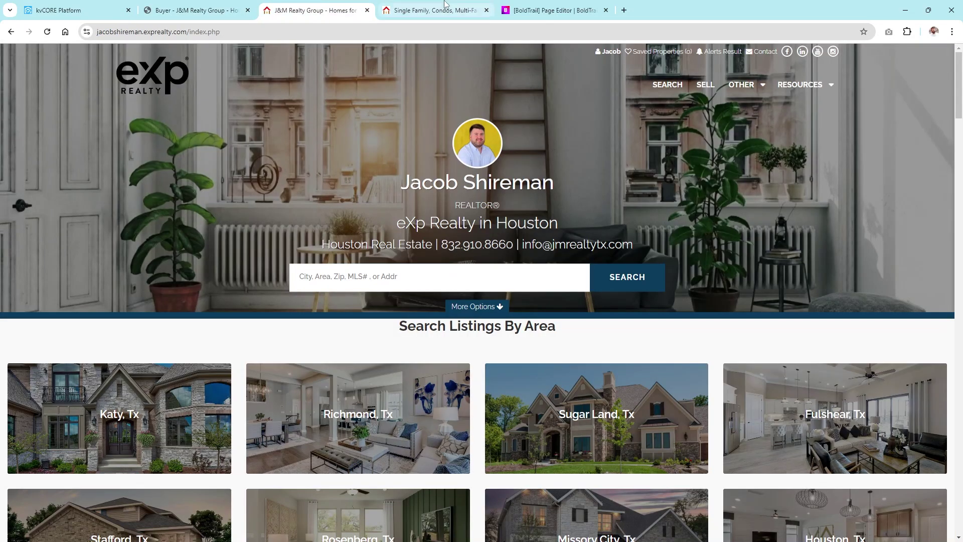
{"action": "left_click", "coordinate": [431, 10]}
{"action": "left_click", "coordinate": [61, 9]}
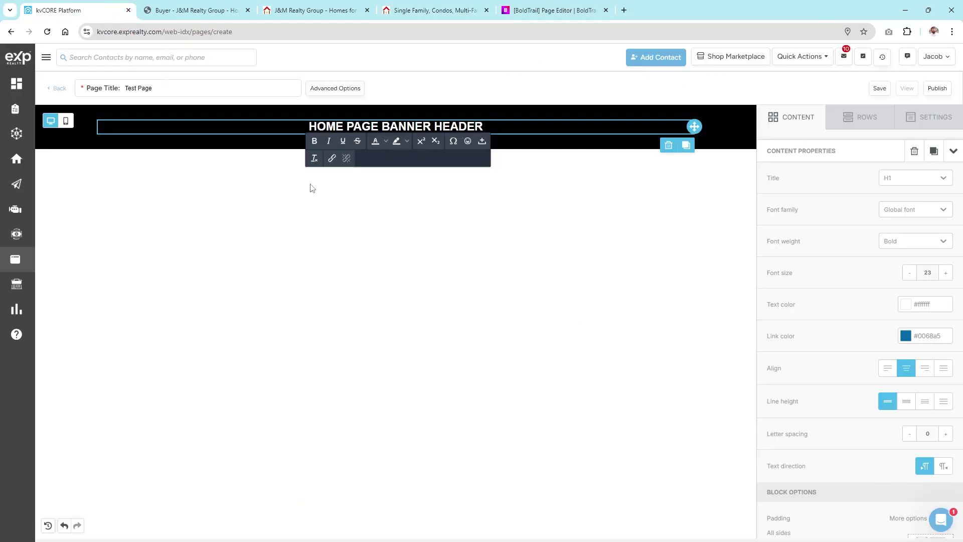
{"action": "key", "text": "ctrl+a"}
{"action": "type", "text": "Find Your Dream Home"}
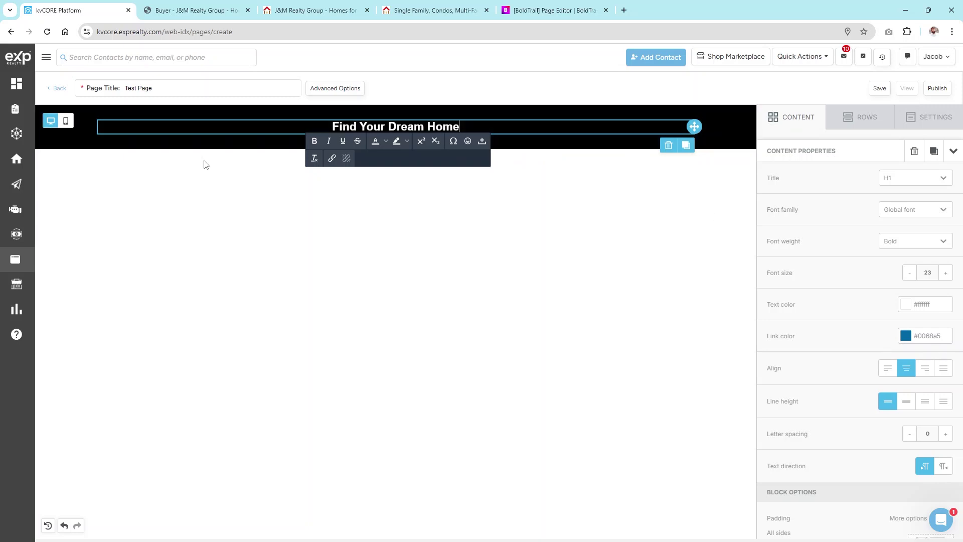
Step: Increase the banner heading's font size from 23 to 45
{"action": "left_click", "coordinate": [948, 273]}
{"action": "left_click", "coordinate": [947, 273]}
{"action": "left_click", "coordinate": [948, 273]}
{"action": "left_click", "coordinate": [948, 273]}
{"action": "left_click", "coordinate": [947, 273]}
{"action": "left_click", "coordinate": [948, 273]}
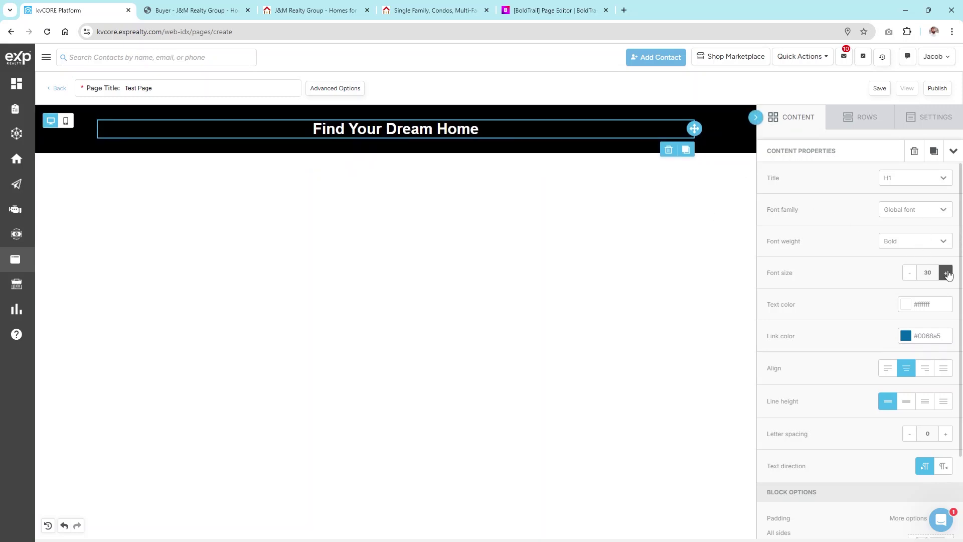
{"action": "left_click", "coordinate": [947, 273]}
{"action": "left_click", "coordinate": [947, 273]}
{"action": "left_click", "coordinate": [948, 273]}
{"action": "left_click", "coordinate": [947, 273]}
{"action": "left_click", "coordinate": [948, 273]}
{"action": "left_click", "coordinate": [947, 273]}
{"action": "left_click", "coordinate": [947, 273]}
{"action": "left_click", "coordinate": [948, 273]}
{"action": "left_click", "coordinate": [947, 273]}
{"action": "left_click", "coordinate": [948, 273]}
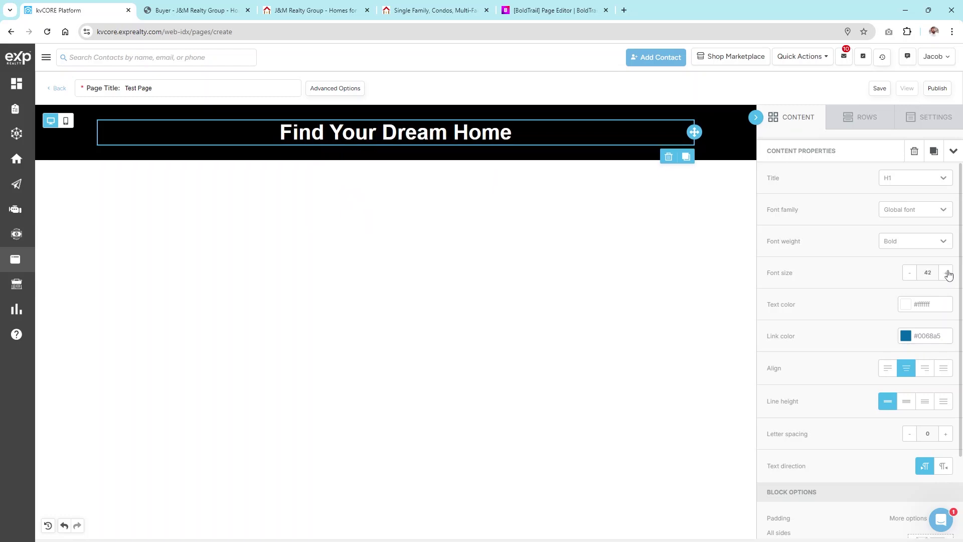
{"action": "left_click", "coordinate": [947, 273]}
{"action": "left_click", "coordinate": [947, 273]}
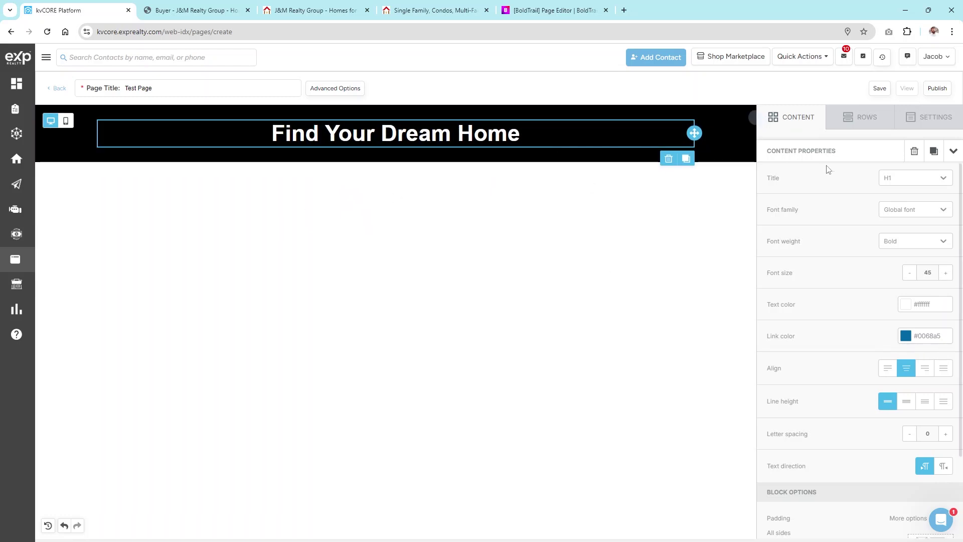
{"action": "left_click", "coordinate": [862, 117]}
Step: Add a one-column row and a three-column row below the black banner
{"action": "left_click_drag", "start_coordinate": [850, 189], "coordinate": [522, 177]}
{"action": "left_click_drag", "start_coordinate": [833, 186], "coordinate": [394, 162]}
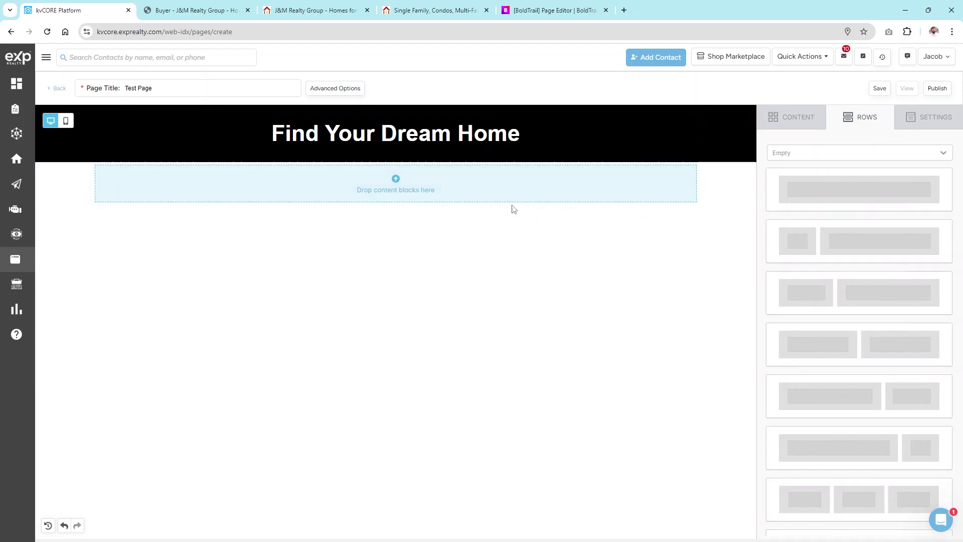
{"action": "scroll", "coordinate": [871, 244], "scroll_direction": "down", "scroll_amount": 1}
{"action": "scroll", "coordinate": [870, 244], "scroll_direction": "down", "scroll_amount": 2}
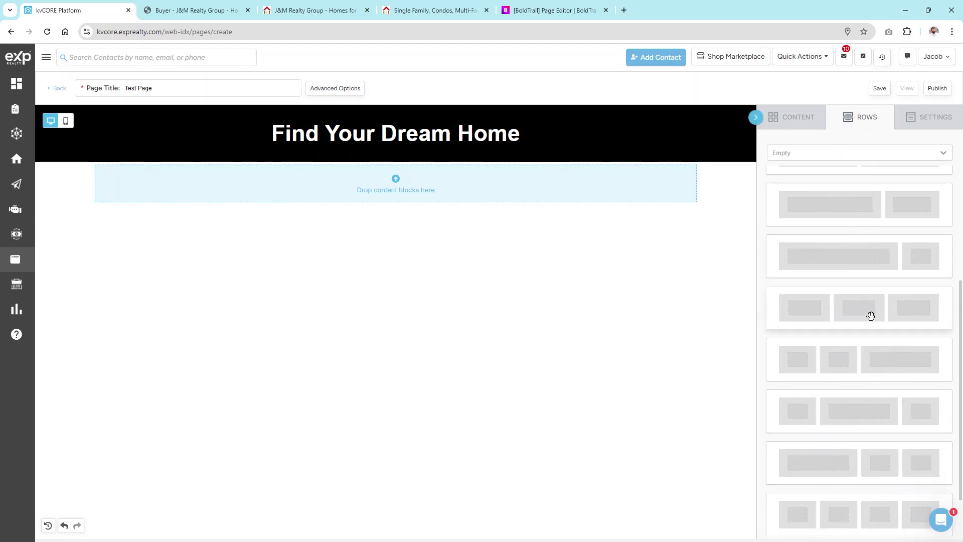
{"action": "left_click_drag", "start_coordinate": [870, 316], "coordinate": [372, 198]}
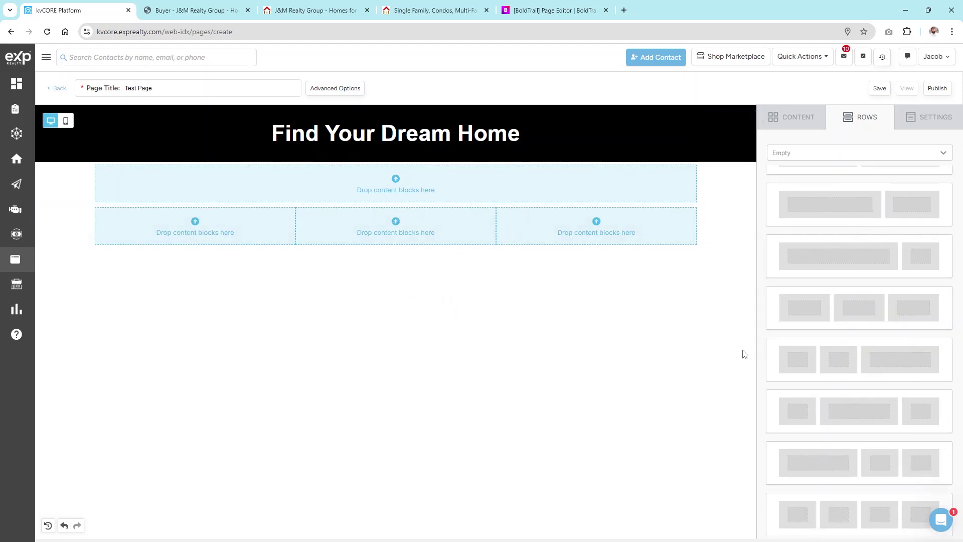
Step: Put a title, an image and a button block into the first column
{"action": "left_click", "coordinate": [801, 117]}
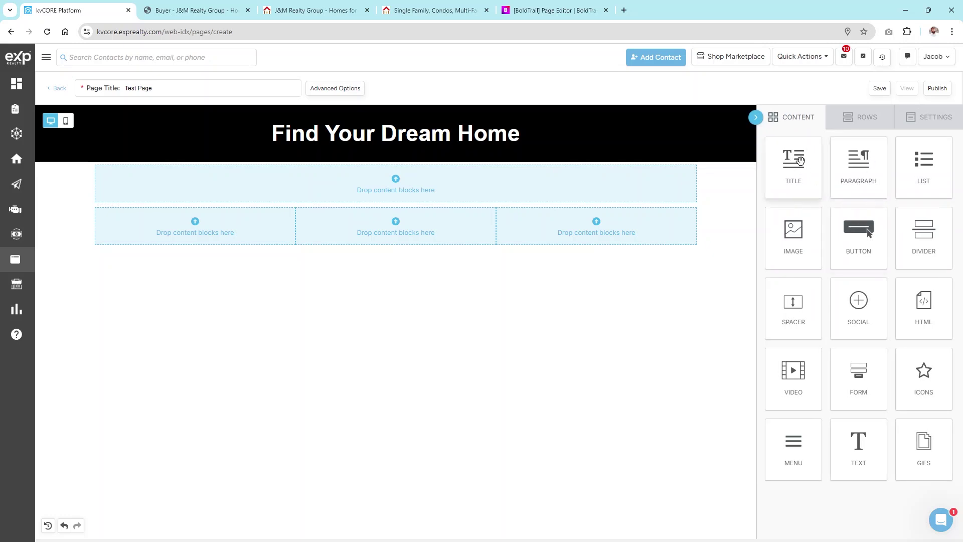
{"action": "left_click_drag", "start_coordinate": [794, 166], "coordinate": [210, 221]}
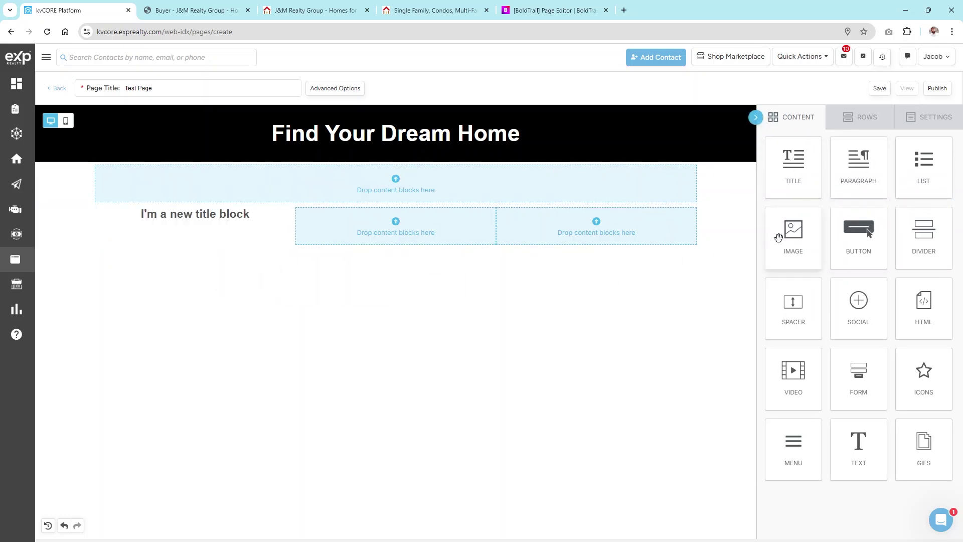
{"action": "left_click_drag", "start_coordinate": [786, 246], "coordinate": [178, 228]}
{"action": "left_click_drag", "start_coordinate": [850, 252], "coordinate": [143, 304]}
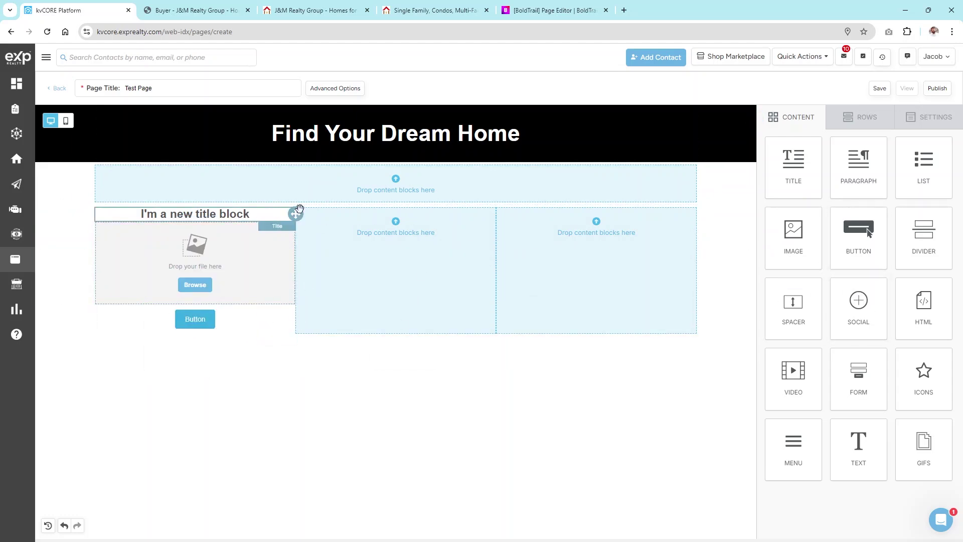
{"action": "left_click", "coordinate": [865, 117]}
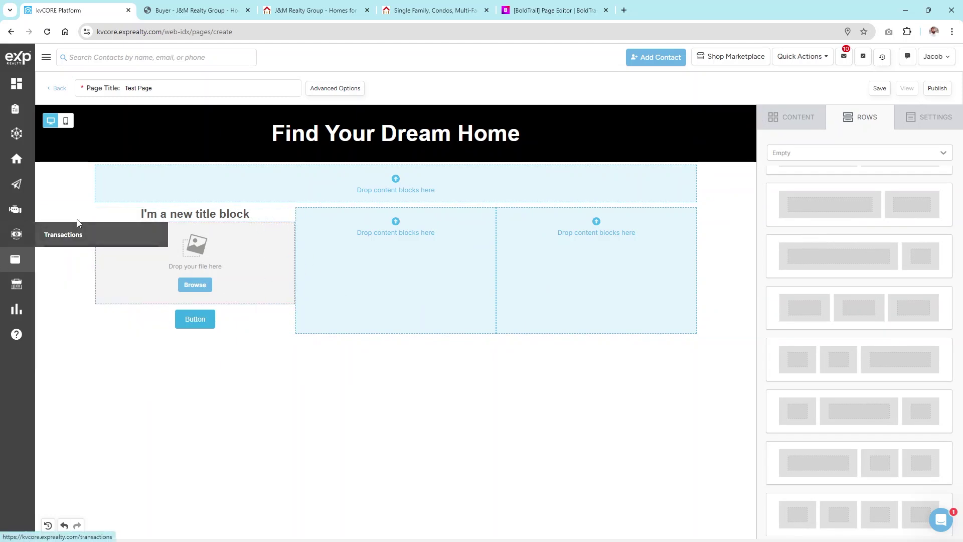
Step: Give the first column a light grey #ececec background and 25 padding on all sides
{"action": "left_click", "coordinate": [91, 219]}
{"action": "scroll", "coordinate": [856, 281], "scroll_direction": "down", "scroll_amount": 5}
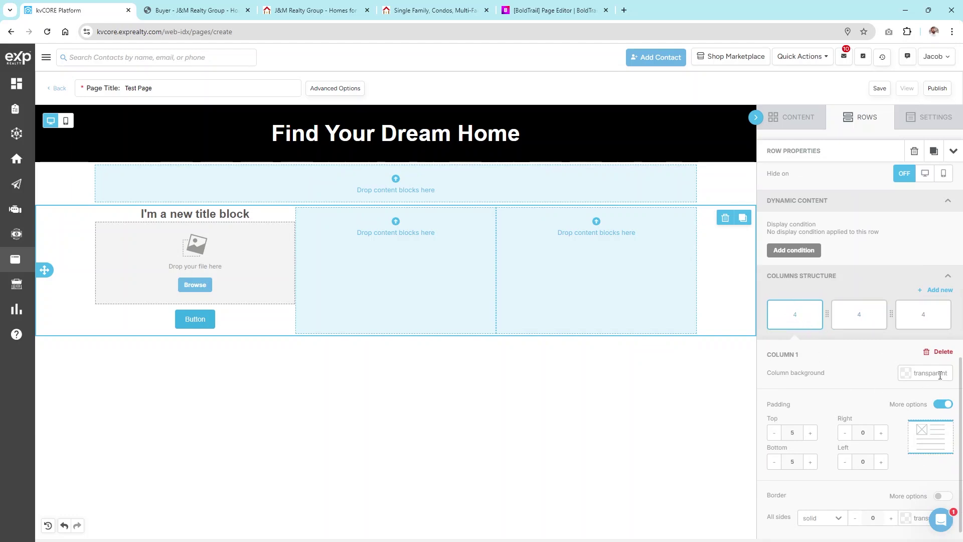
{"action": "left_click", "coordinate": [905, 374]}
{"action": "left_click", "coordinate": [864, 415]}
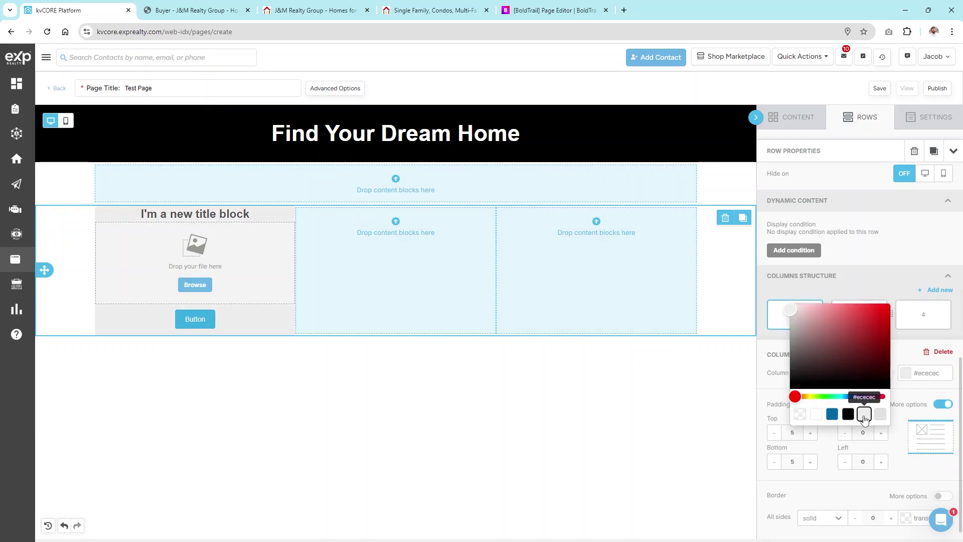
{"action": "left_click", "coordinate": [648, 406]}
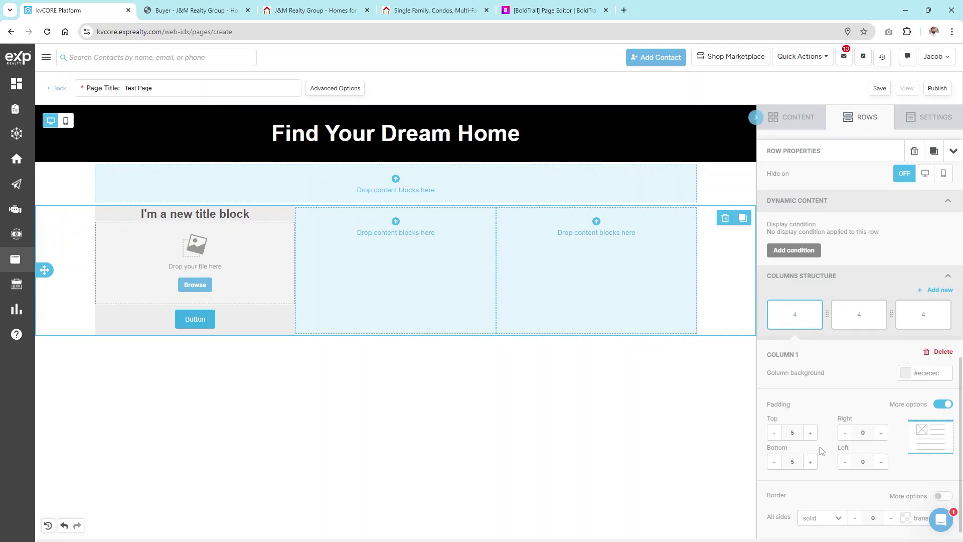
{"action": "left_click", "coordinate": [943, 404]}
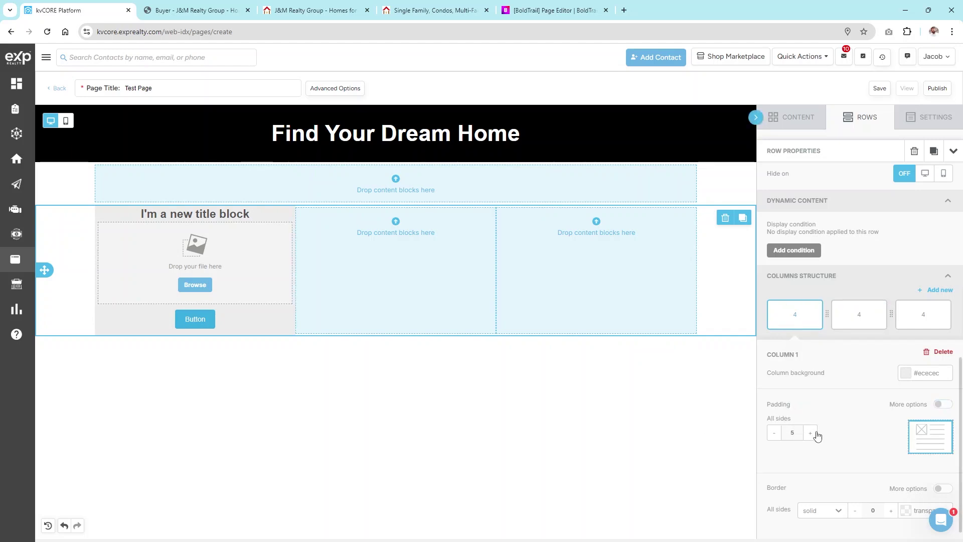
{"action": "left_click", "coordinate": [811, 433]}
{"action": "left_click", "coordinate": [810, 433]}
{"action": "left_click", "coordinate": [811, 432]}
{"action": "left_click", "coordinate": [811, 433]}
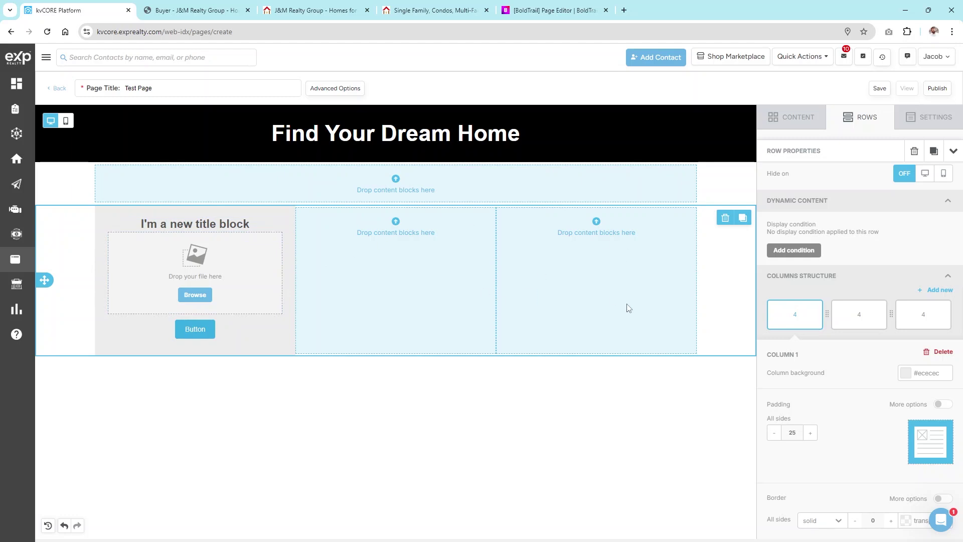
Step: Resize the three columns to a 2-8-2 width split
{"action": "left_click", "coordinate": [865, 314]}
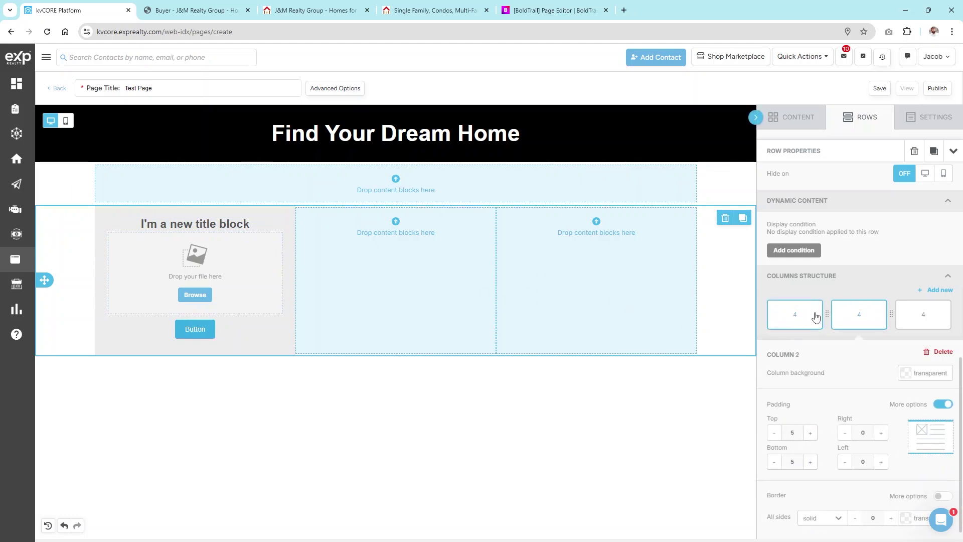
{"action": "left_click_drag", "start_coordinate": [827, 314], "coordinate": [805, 319]}
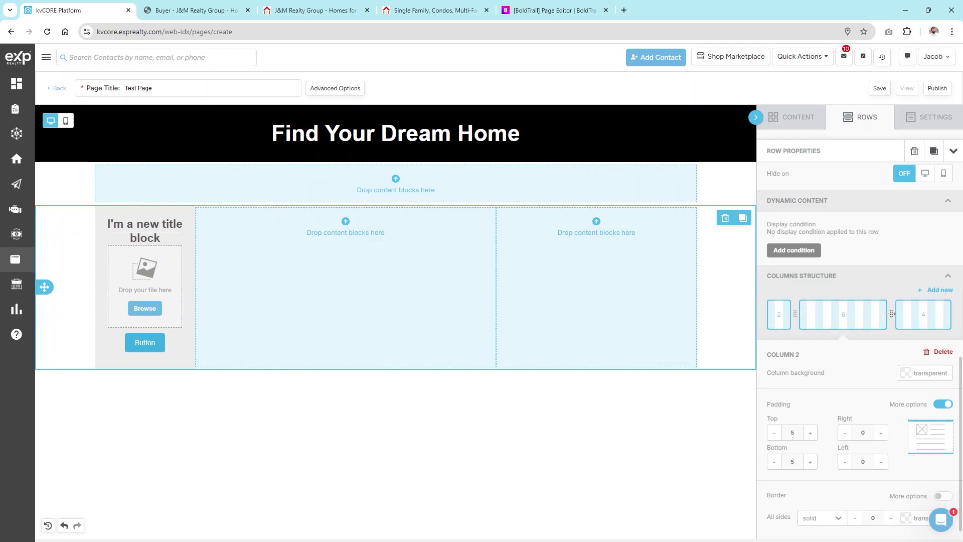
{"action": "left_click_drag", "start_coordinate": [892, 314], "coordinate": [924, 315]}
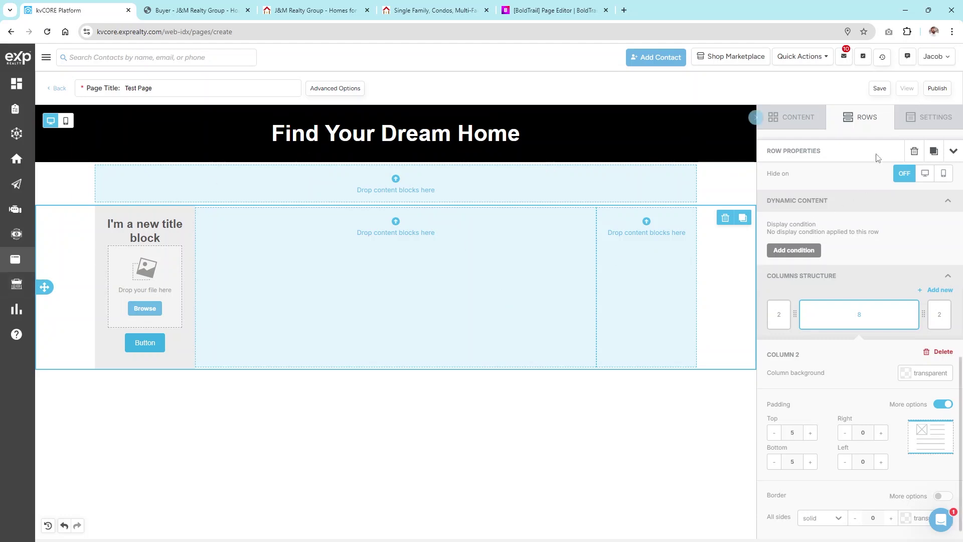
{"action": "left_click", "coordinate": [794, 117]}
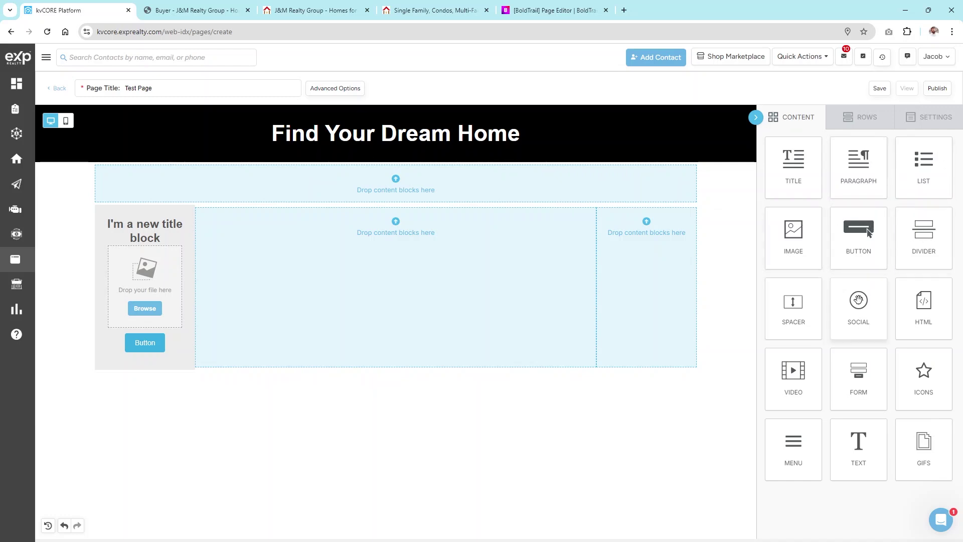
Step: Place an HTML block in the middle column, then bring back the content blocks list
{"action": "left_click_drag", "start_coordinate": [936, 296], "coordinate": [426, 377]}
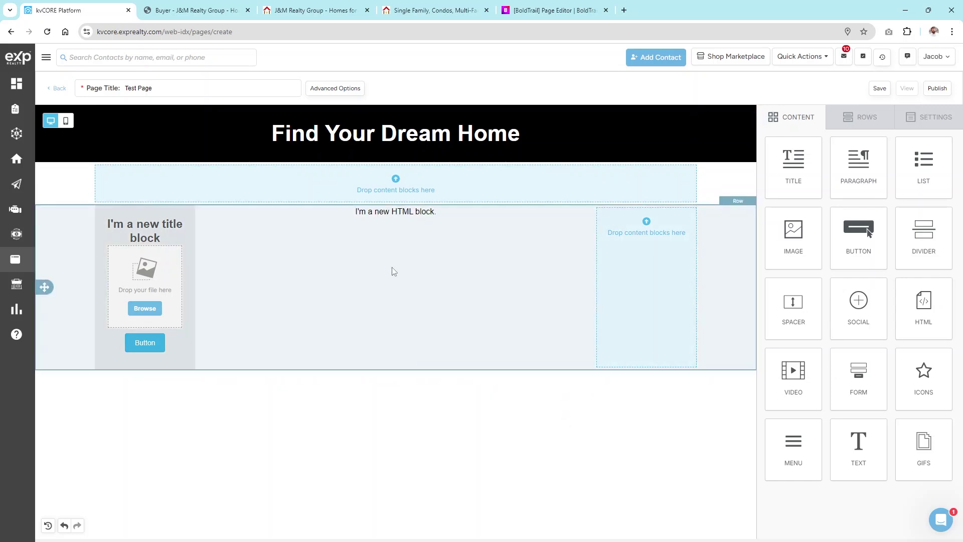
{"action": "left_click", "coordinate": [391, 258]}
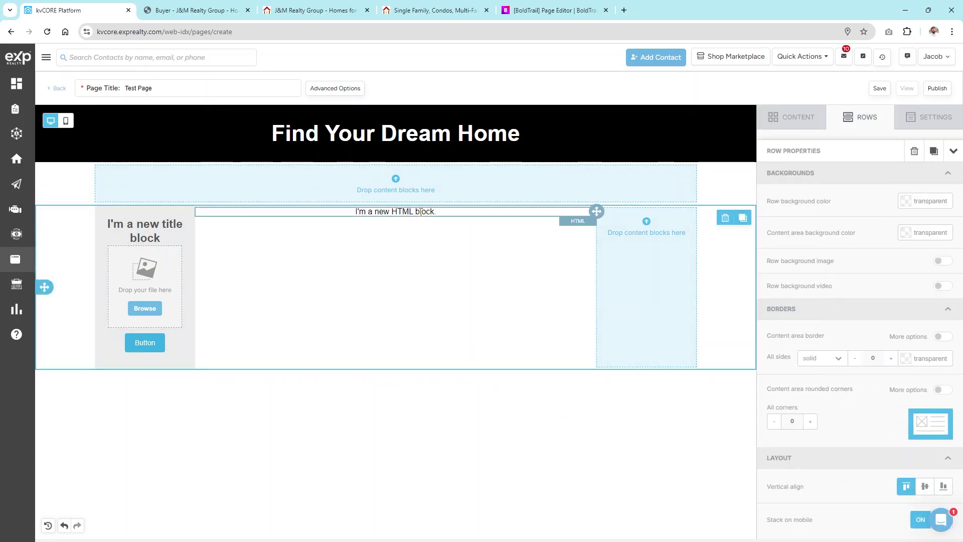
{"action": "left_click", "coordinate": [399, 212]}
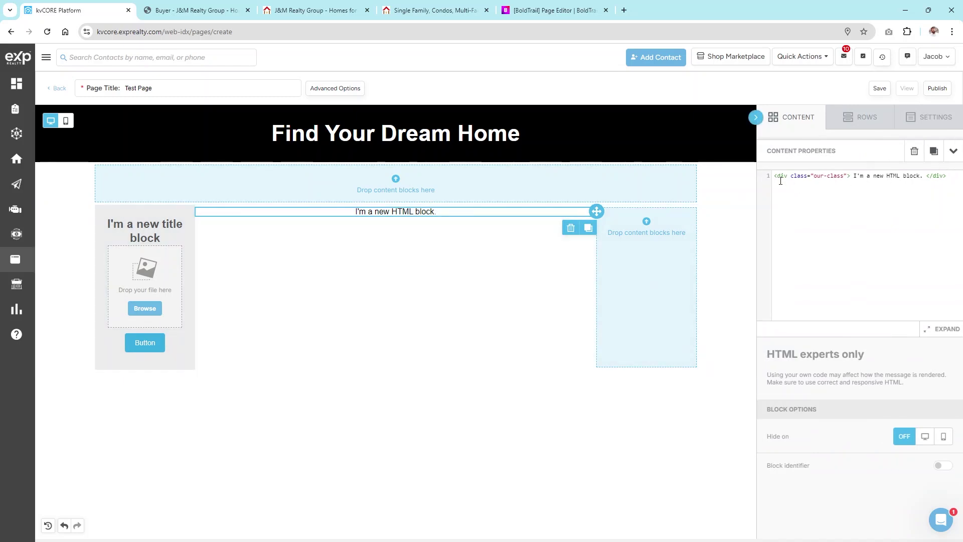
{"action": "left_click", "coordinate": [877, 113]}
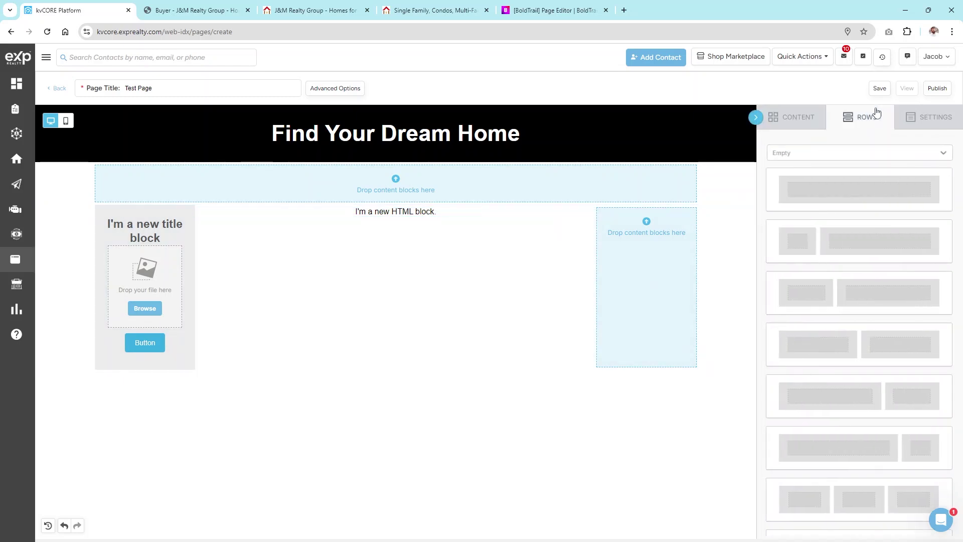
{"action": "left_click", "coordinate": [790, 118]}
{"action": "left_click_drag", "start_coordinate": [864, 374], "coordinate": [618, 270]}
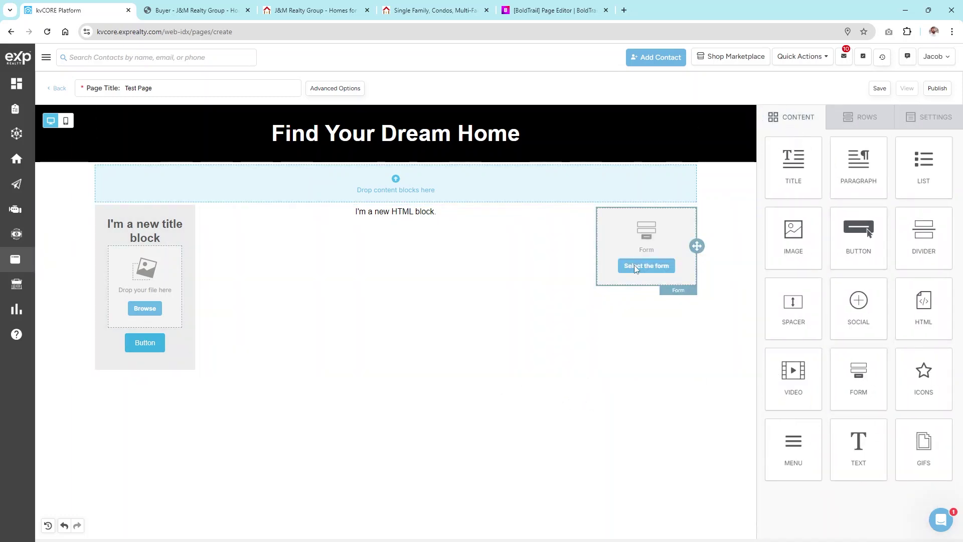
{"action": "left_click", "coordinate": [635, 265]}
{"action": "left_click", "coordinate": [564, 206]}
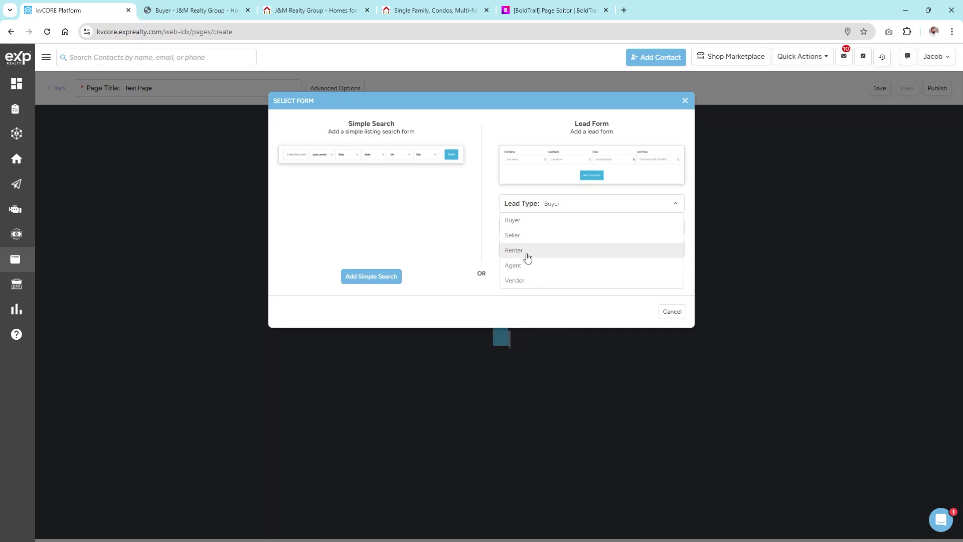
{"action": "left_click", "coordinate": [524, 296]}
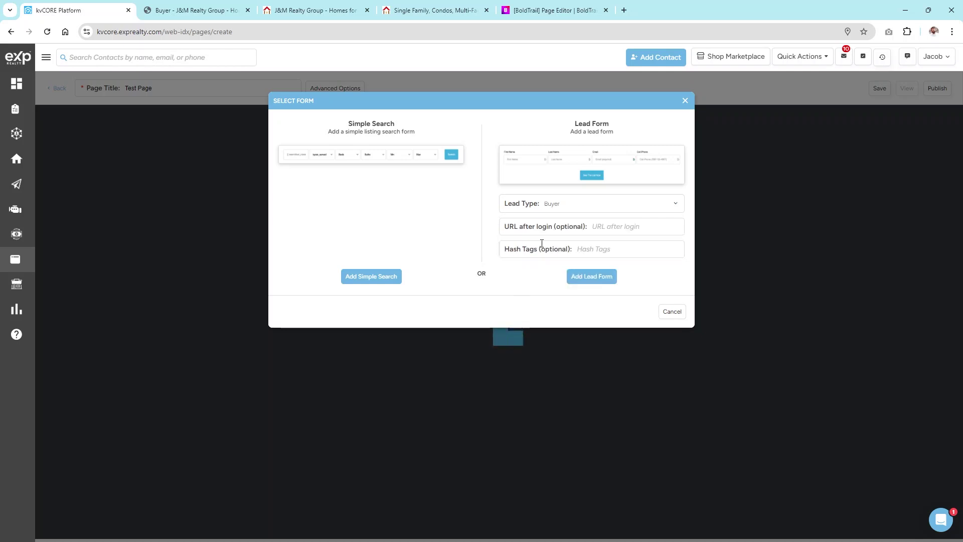
{"action": "left_click", "coordinate": [640, 227]}
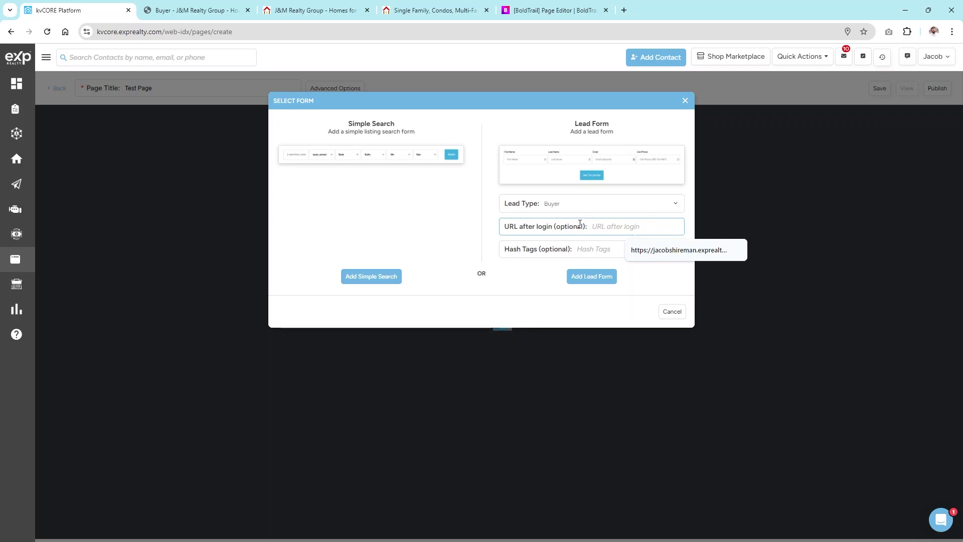
{"action": "left_click", "coordinate": [577, 245]}
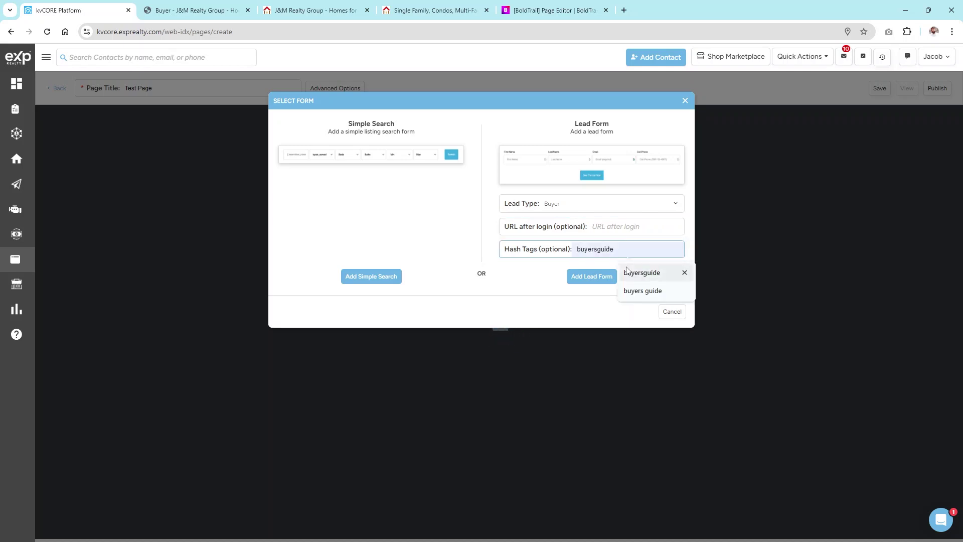
{"action": "left_click", "coordinate": [642, 273]}
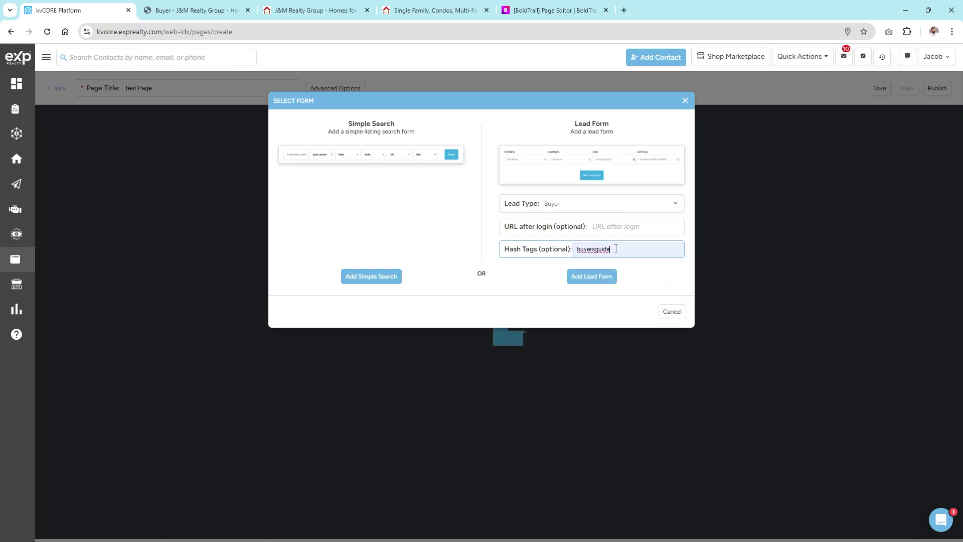
{"action": "left_click_drag", "start_coordinate": [616, 251], "coordinate": [549, 250]}
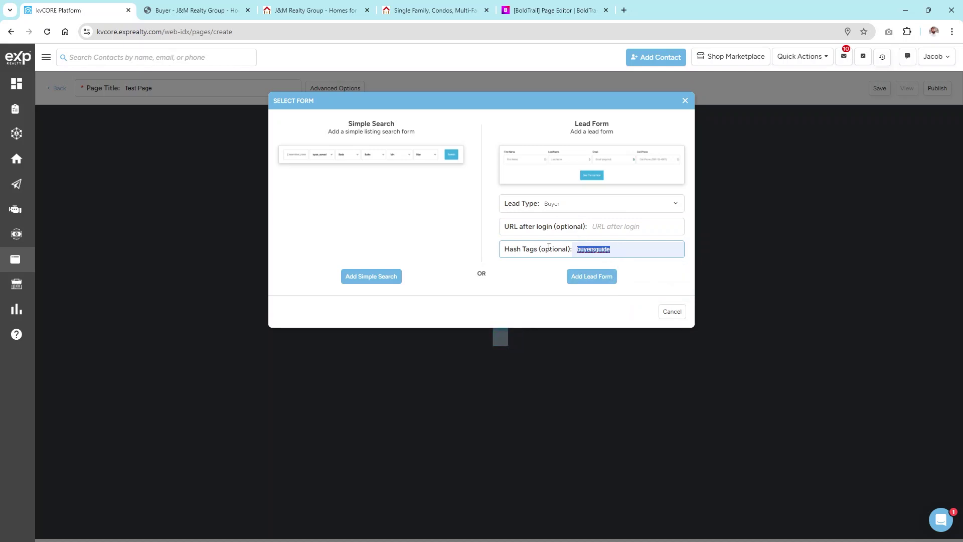
{"action": "left_click", "coordinate": [489, 201]}
{"action": "left_click", "coordinate": [654, 249]}
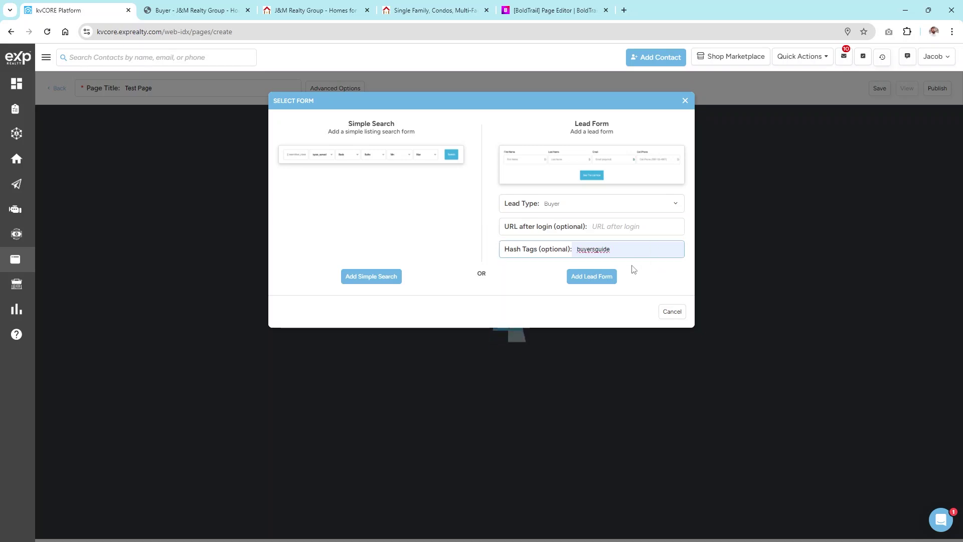
{"action": "left_click", "coordinate": [371, 278]}
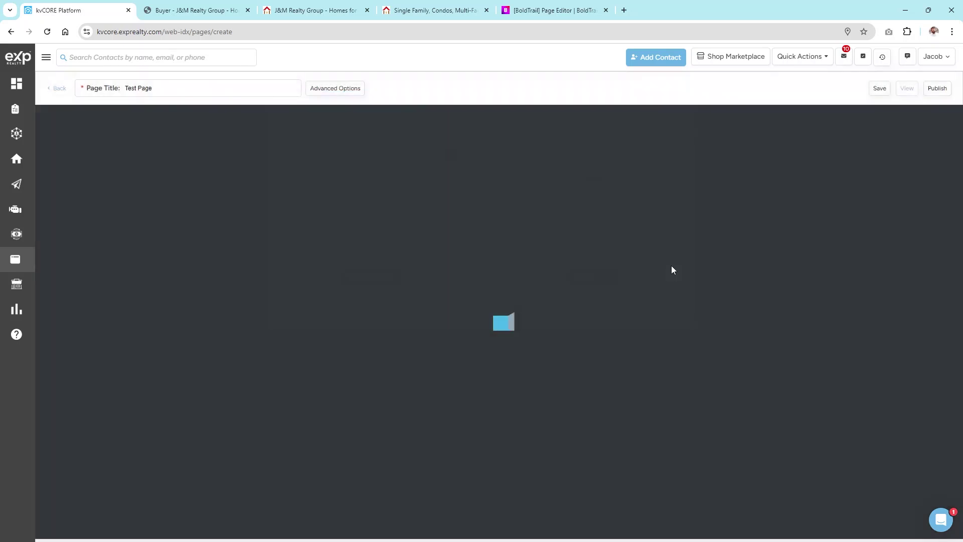
{"action": "left_click", "coordinate": [416, 223]}
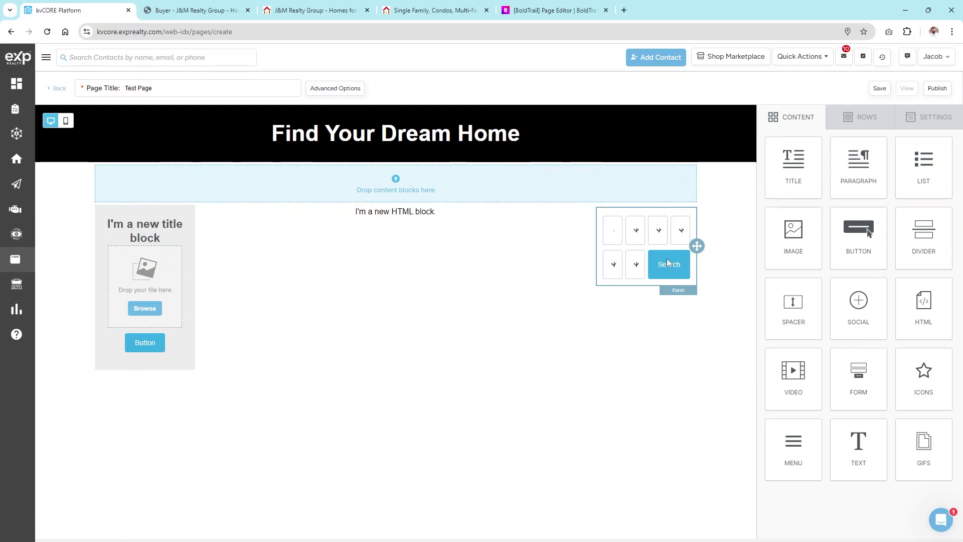
{"action": "left_click", "coordinate": [641, 237]}
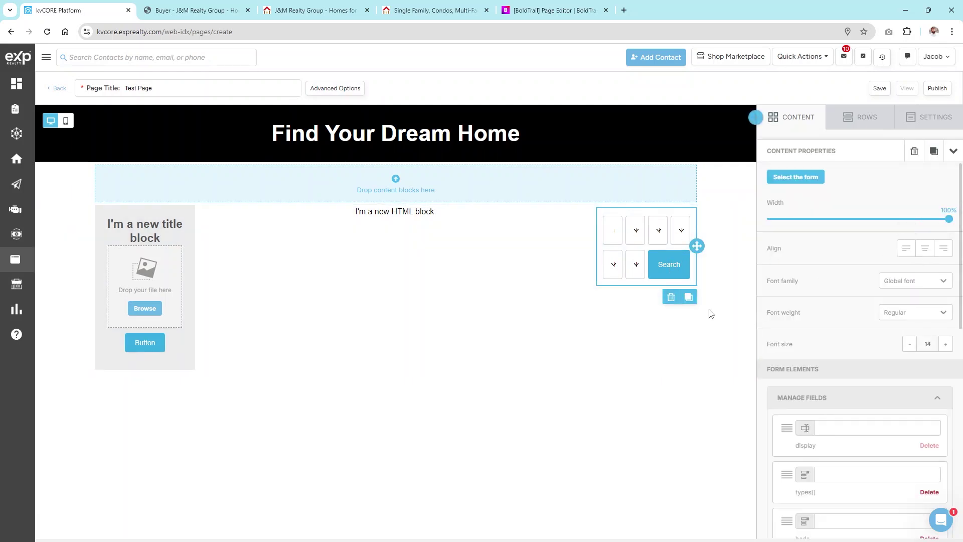
{"action": "left_click", "coordinate": [671, 297]}
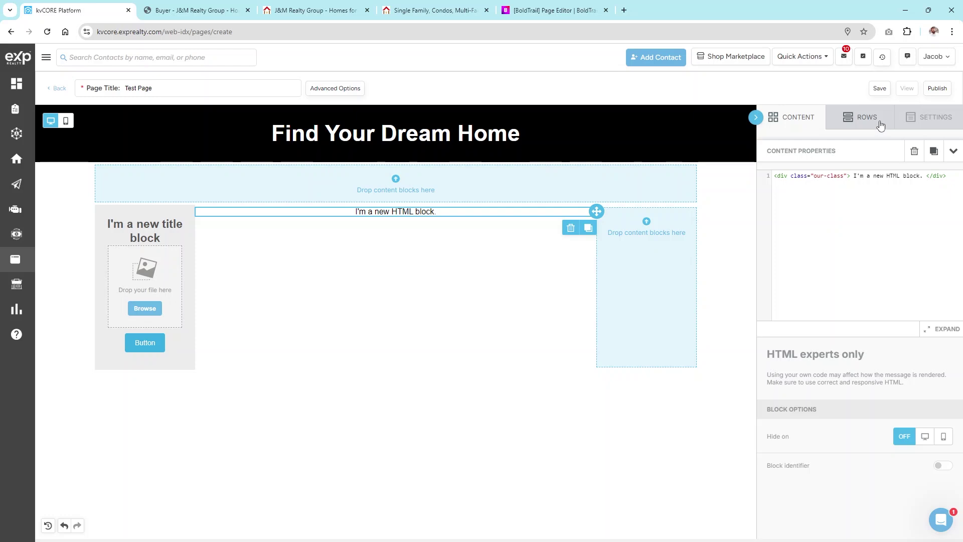
{"action": "left_click", "coordinate": [875, 120]}
Step: Add the Default 'Articles - Two columns' row template below the three-column row
{"action": "scroll", "coordinate": [845, 218], "scroll_direction": "down", "scroll_amount": 2}
{"action": "scroll", "coordinate": [838, 211], "scroll_direction": "up", "scroll_amount": 3}
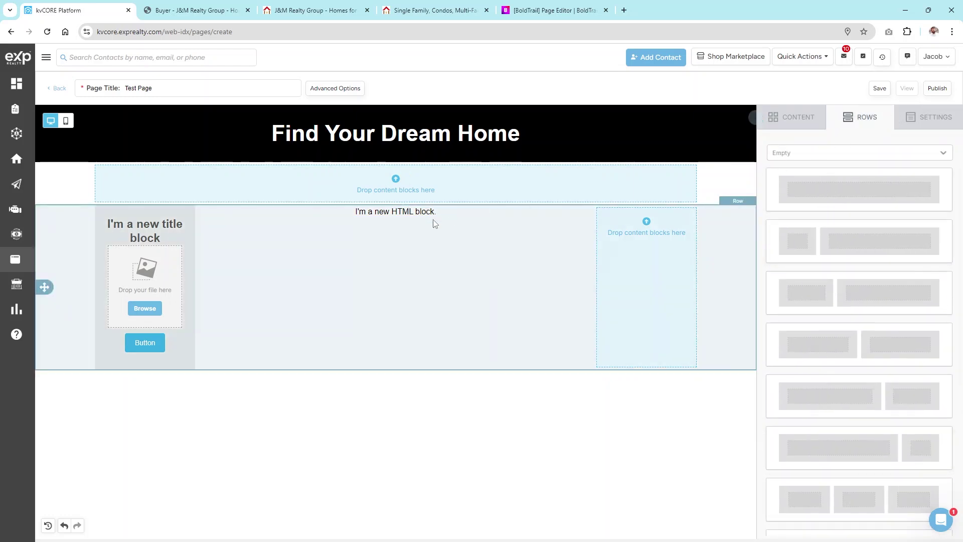
{"action": "left_click", "coordinate": [855, 155]}
{"action": "left_click", "coordinate": [812, 191]}
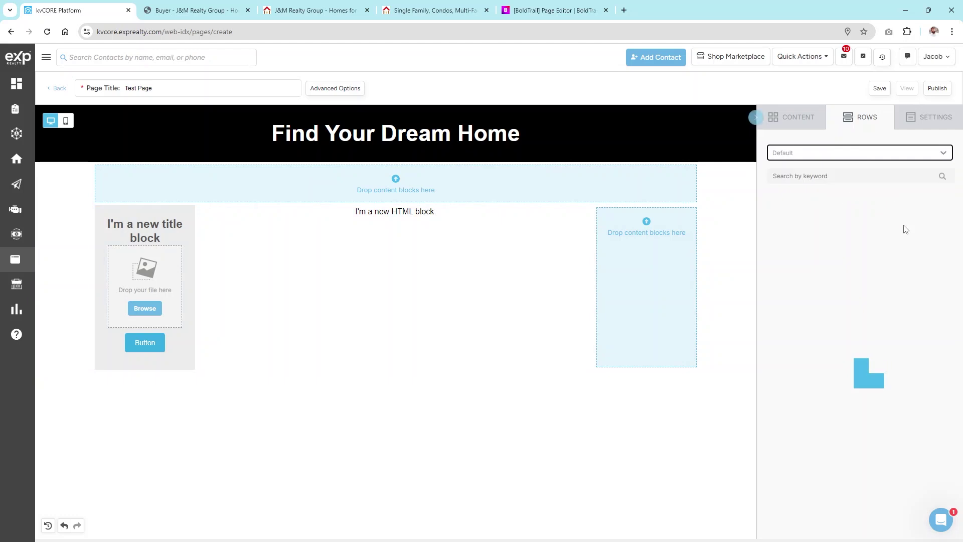
{"action": "scroll", "coordinate": [919, 287], "scroll_direction": "down", "scroll_amount": 3}
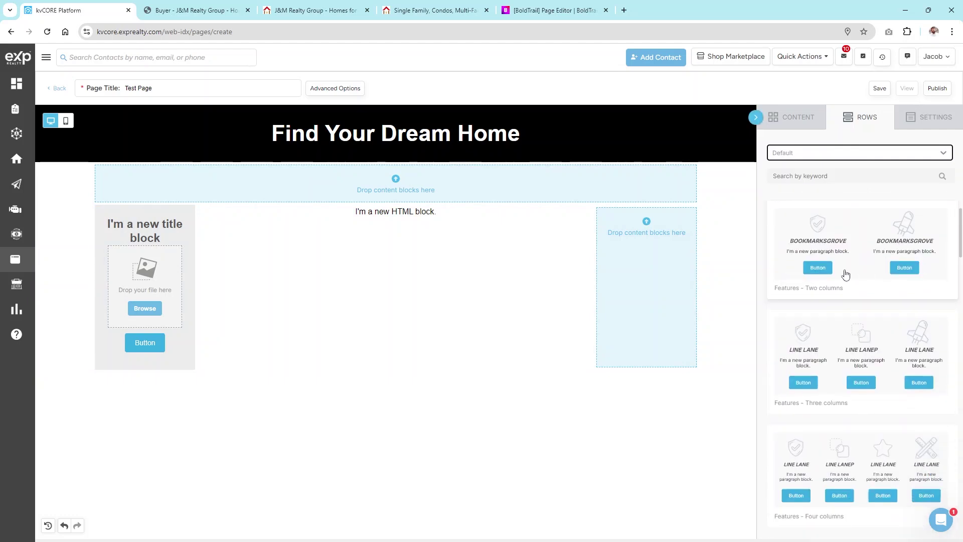
{"action": "scroll", "coordinate": [860, 284], "scroll_direction": "down", "scroll_amount": 3}
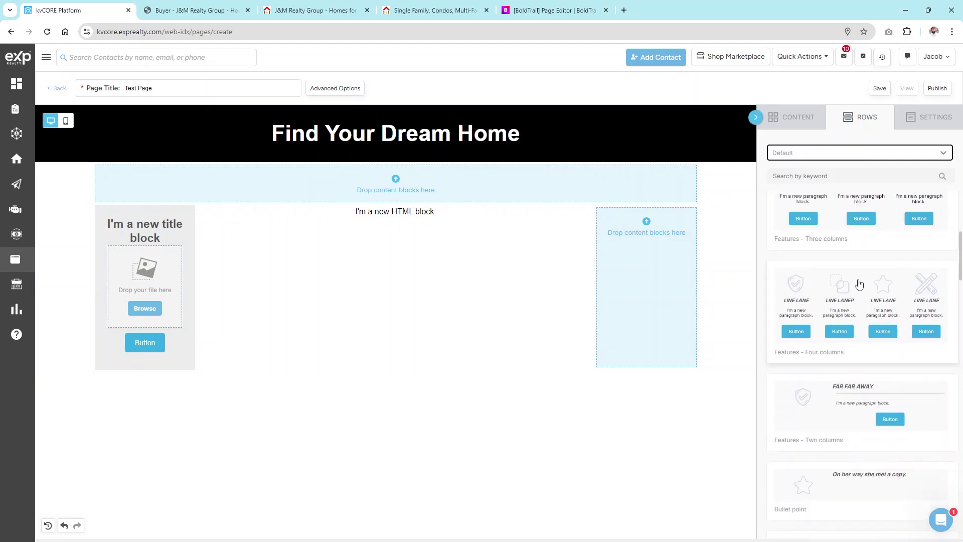
{"action": "scroll", "coordinate": [875, 314], "scroll_direction": "down", "scroll_amount": 9}
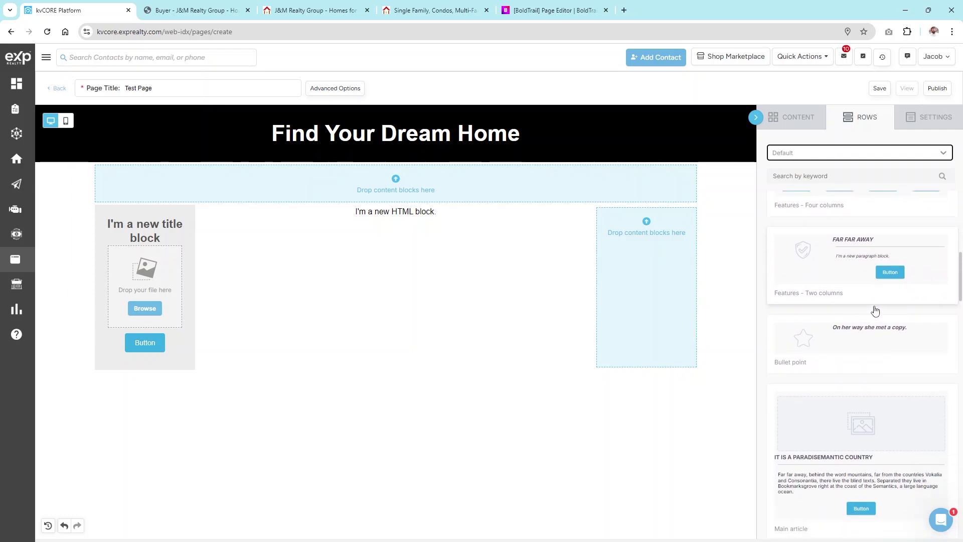
{"action": "scroll", "coordinate": [875, 308], "scroll_direction": "down", "scroll_amount": 1}
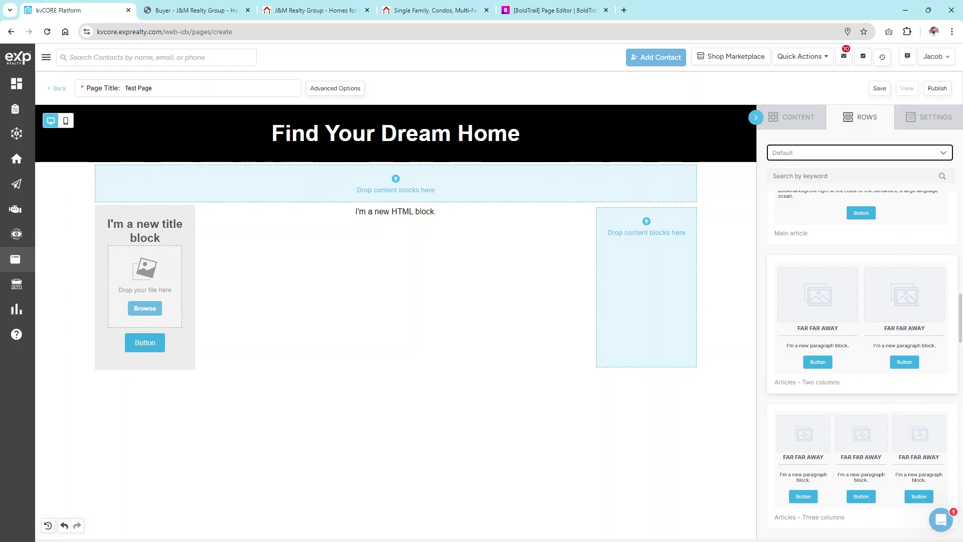
{"action": "left_click_drag", "start_coordinate": [904, 281], "coordinate": [419, 365]}
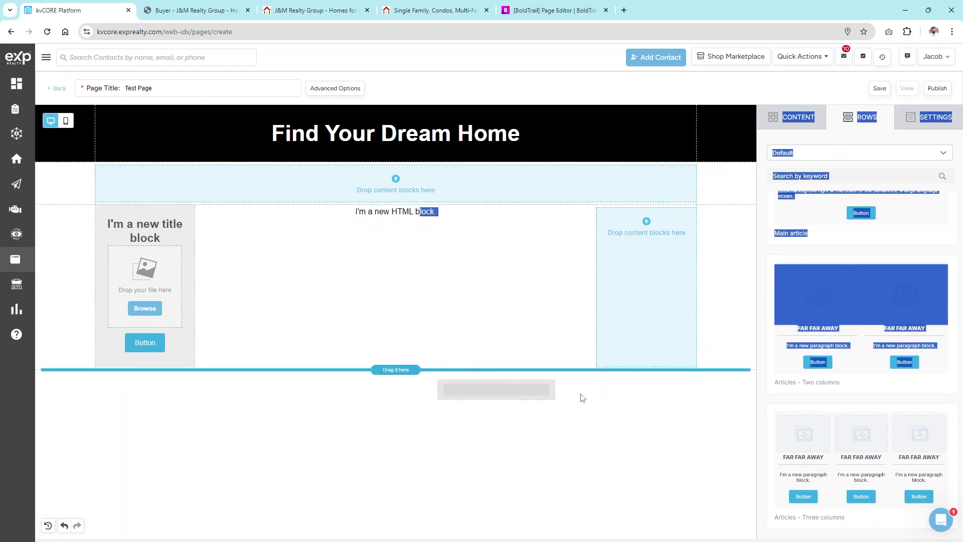
{"action": "left_click_drag", "start_coordinate": [582, 398], "coordinate": [567, 379]}
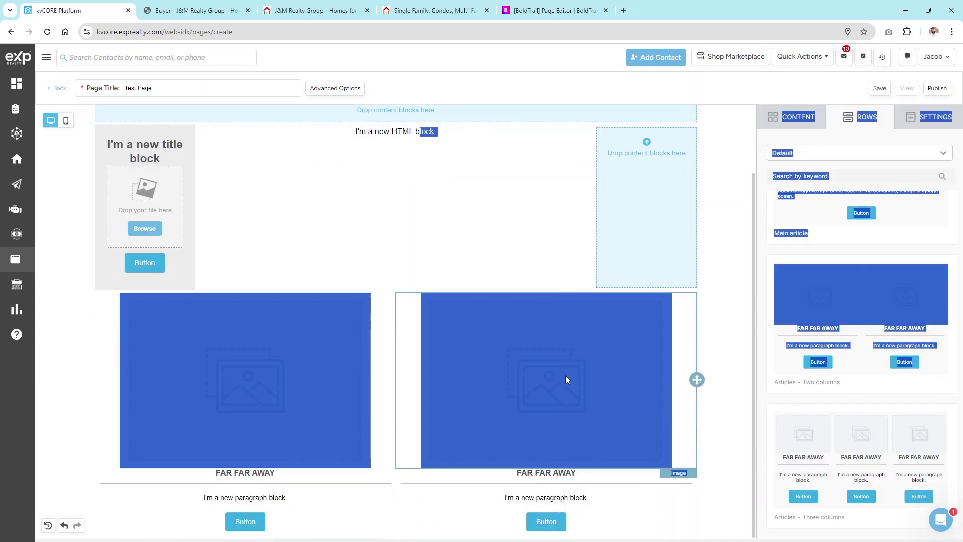
Step: Select the new article row's left image, the FAR heading word, then the whole row
{"action": "left_click", "coordinate": [252, 388]}
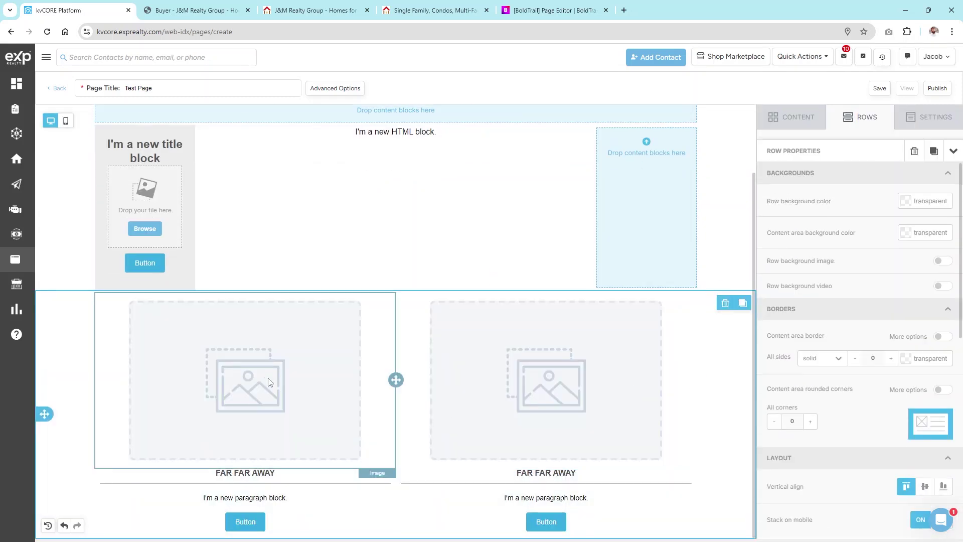
{"action": "left_click", "coordinate": [270, 383]}
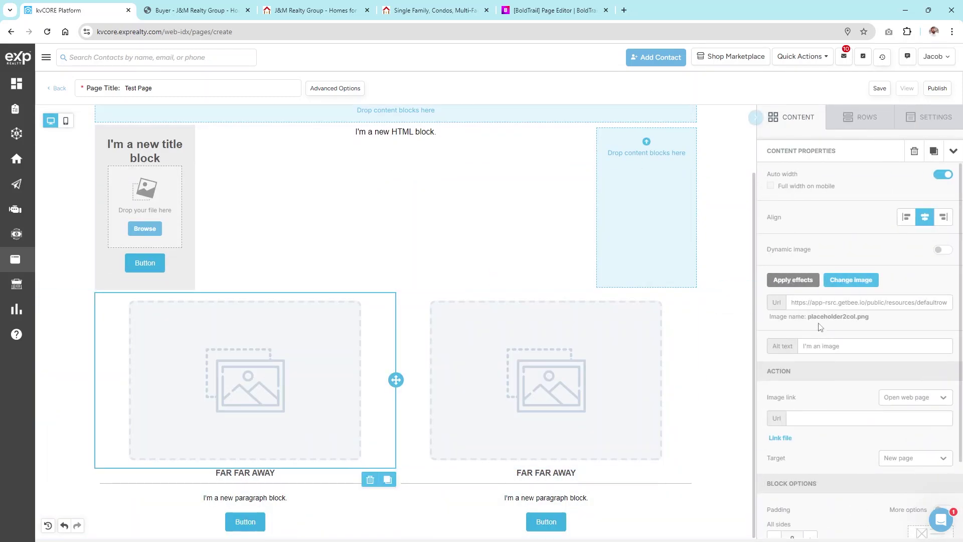
{"action": "double_click", "coordinate": [234, 474]}
{"action": "left_click", "coordinate": [739, 398]}
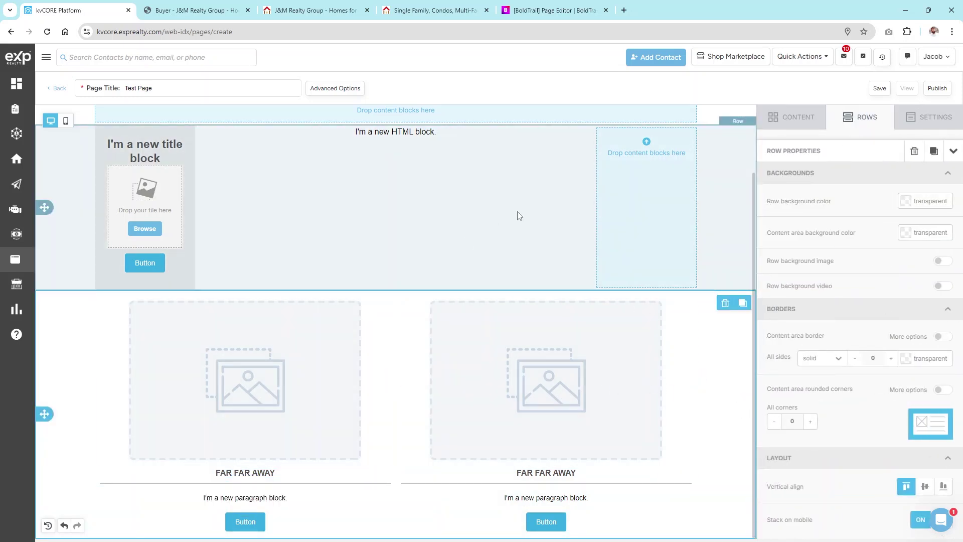
{"action": "left_click", "coordinate": [201, 15]}
Step: Look through the J&M Realty Group Buyer page sections, then return to the kvCORE Test Page editor
{"action": "scroll", "coordinate": [329, 176], "scroll_direction": "down", "scroll_amount": 20}
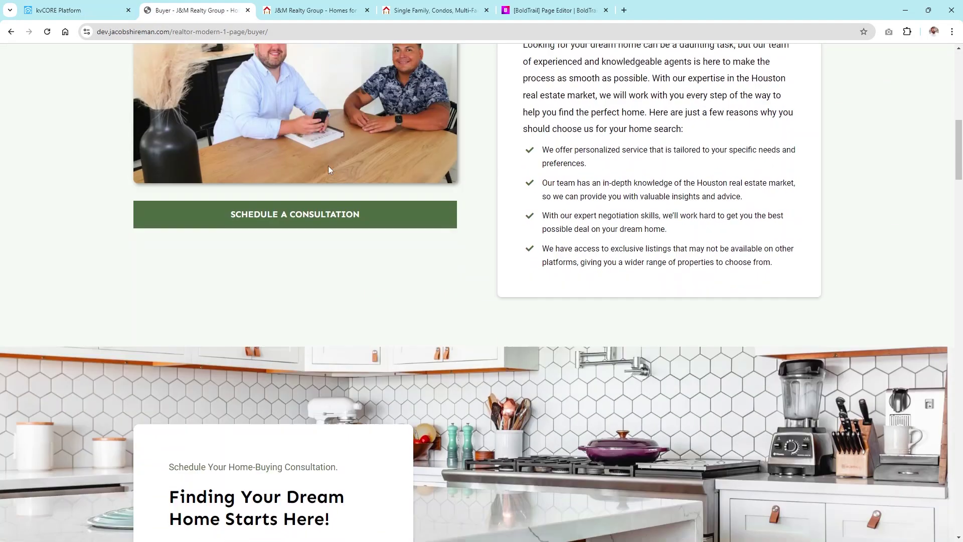
{"action": "scroll", "coordinate": [516, 163], "scroll_direction": "down", "scroll_amount": 5}
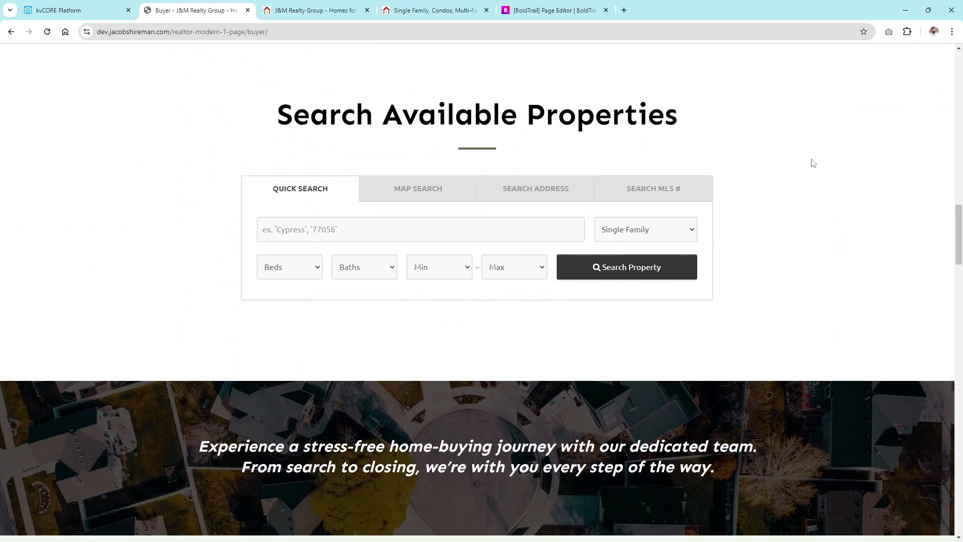
{"action": "scroll", "coordinate": [814, 163], "scroll_direction": "down", "scroll_amount": 20}
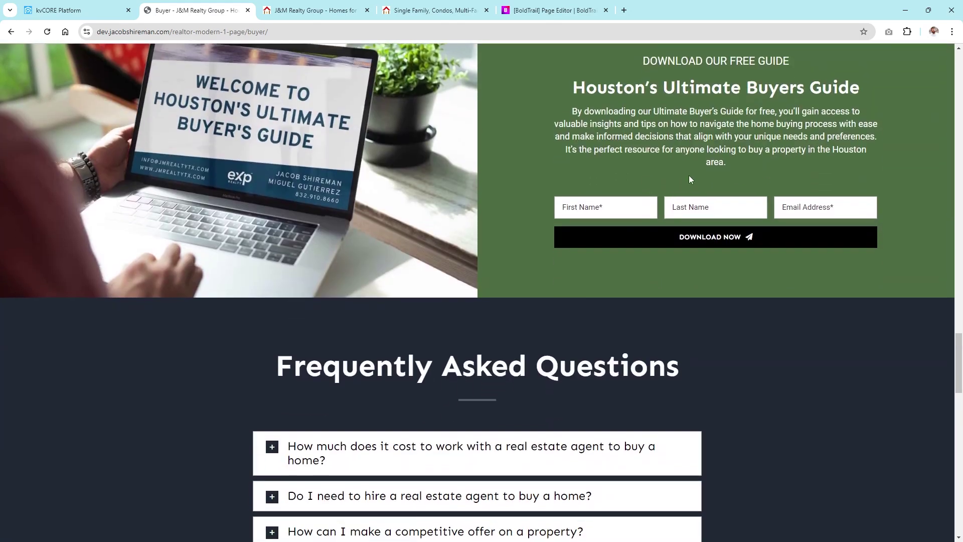
{"action": "scroll", "coordinate": [691, 179], "scroll_direction": "down", "scroll_amount": 17}
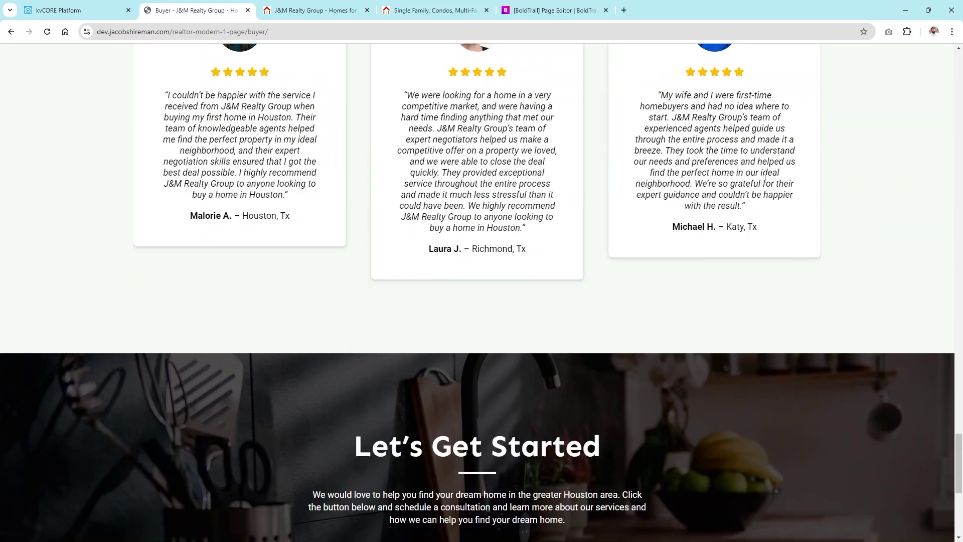
{"action": "scroll", "coordinate": [764, 178], "scroll_direction": "up", "scroll_amount": 20}
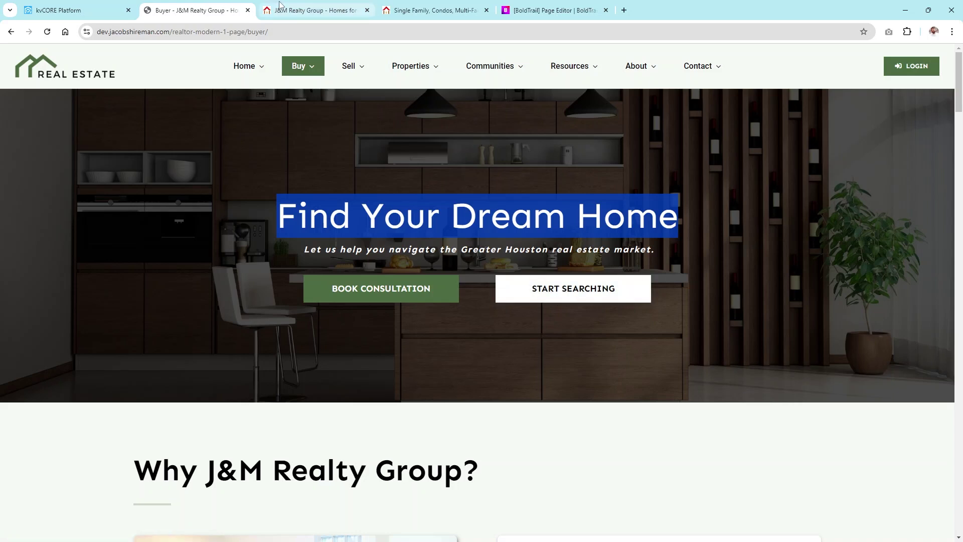
{"action": "left_click", "coordinate": [301, 10]}
{"action": "left_click", "coordinate": [130, 4]}
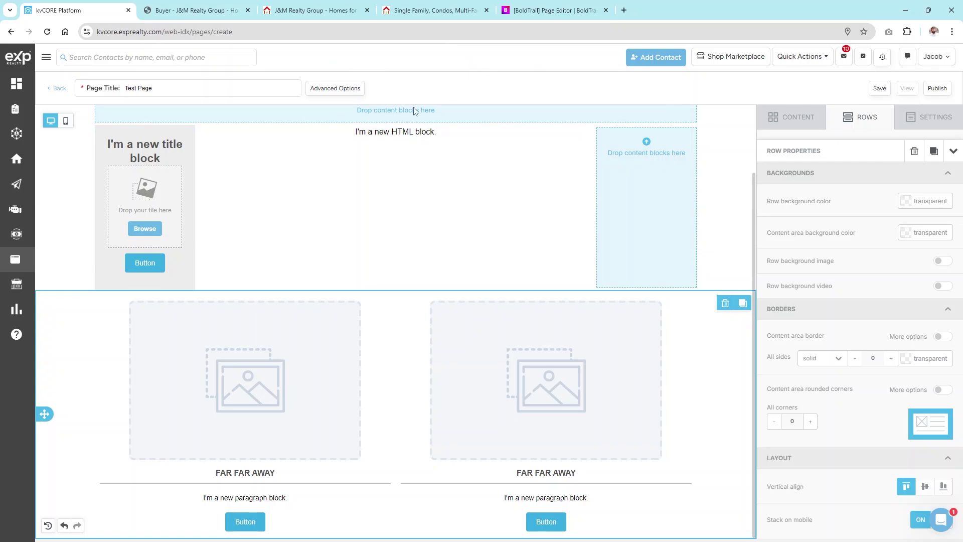
Step: Switch to the realty site's Buyer page showing the 'Finding Your Dream Home Starts Here!' section
{"action": "left_click", "coordinate": [165, 10]}
{"action": "scroll", "coordinate": [330, 191], "scroll_direction": "down", "scroll_amount": 1}
{"action": "scroll", "coordinate": [330, 188], "scroll_direction": "down", "scroll_amount": 20}
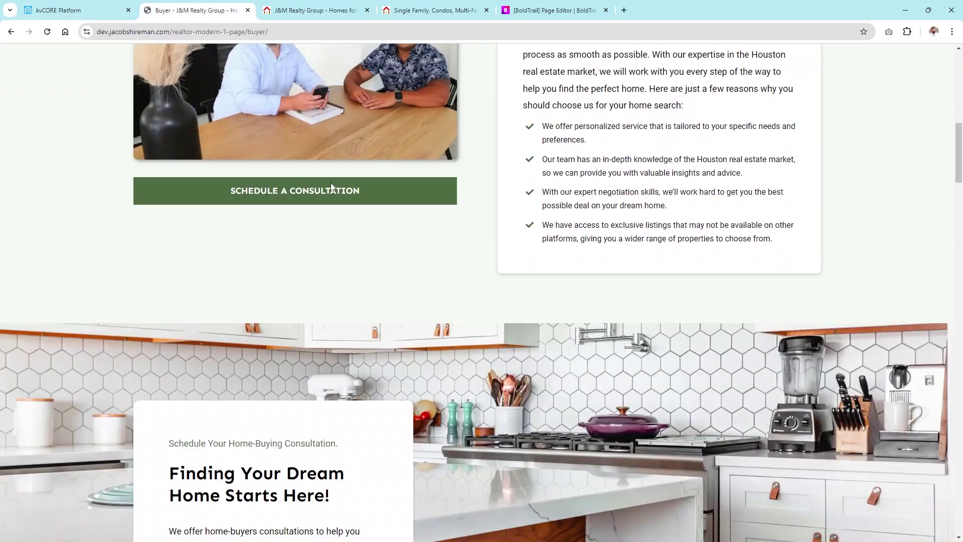
{"action": "scroll", "coordinate": [331, 187], "scroll_direction": "down", "scroll_amount": 8}
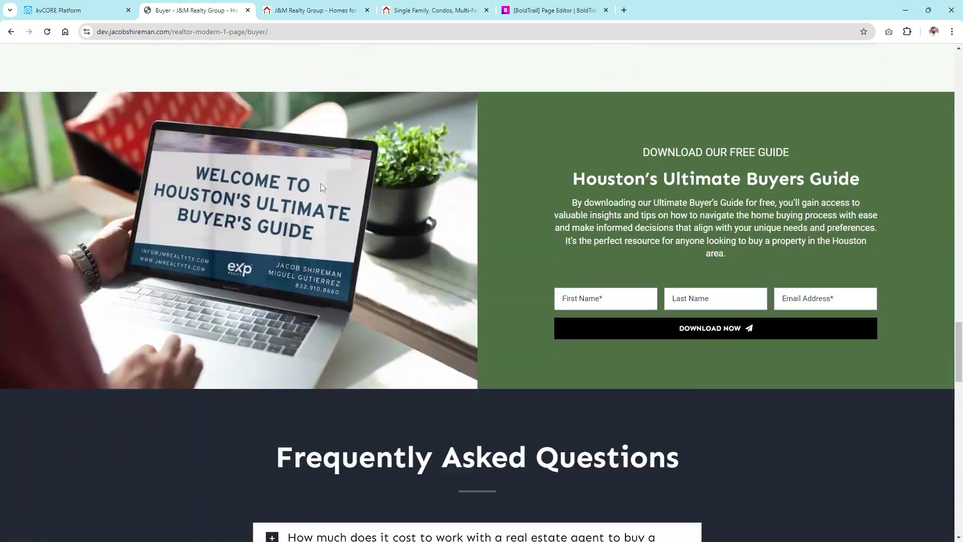
{"action": "scroll", "coordinate": [329, 191], "scroll_direction": "up", "scroll_amount": 6}
{"action": "scroll", "coordinate": [329, 193], "scroll_direction": "down", "scroll_amount": 5}
{"action": "scroll", "coordinate": [329, 194], "scroll_direction": "down", "scroll_amount": 20}
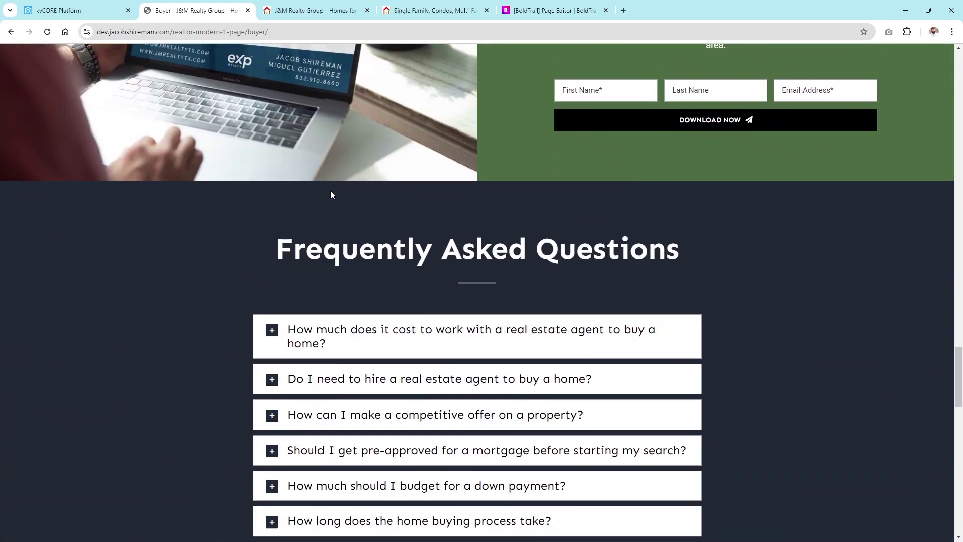
{"action": "scroll", "coordinate": [331, 189], "scroll_direction": "down", "scroll_amount": 3}
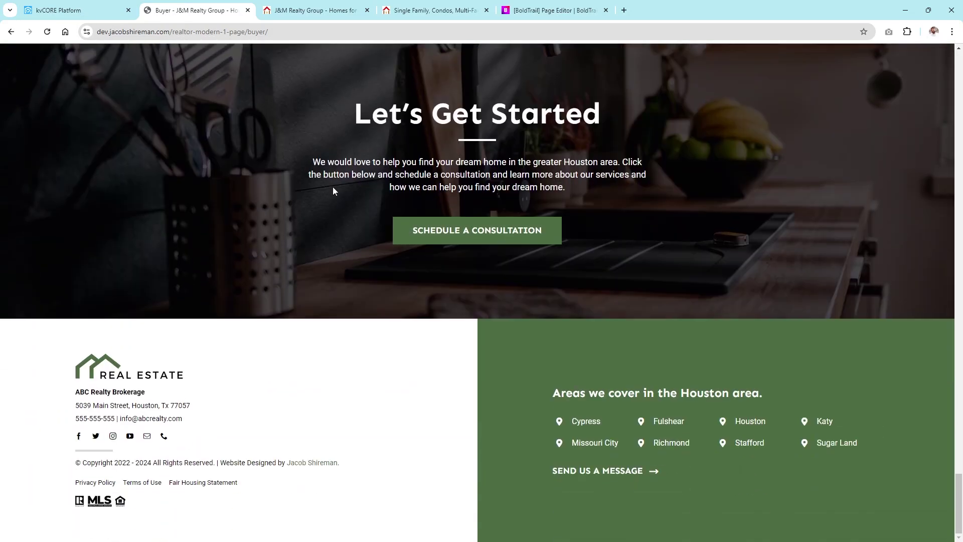
{"action": "scroll", "coordinate": [331, 191], "scroll_direction": "up", "scroll_amount": 15}
{"action": "scroll", "coordinate": [327, 198], "scroll_direction": "down", "scroll_amount": 3}
{"action": "left_click", "coordinate": [316, 10]}
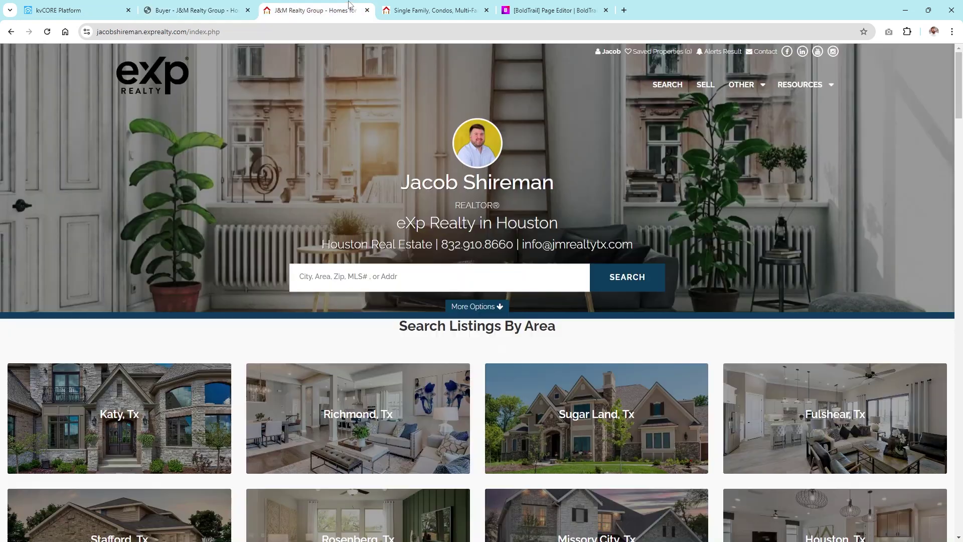
{"action": "left_click", "coordinate": [195, 6]}
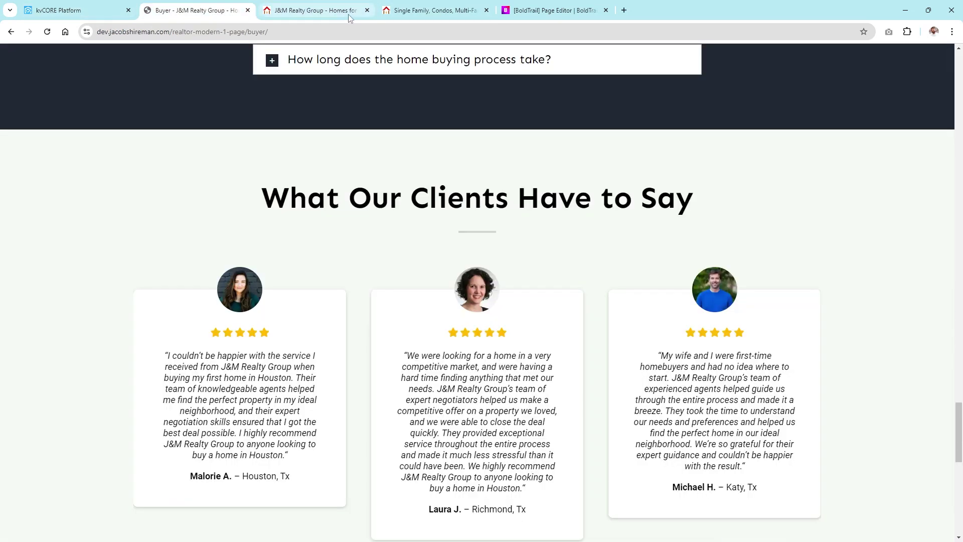
{"action": "left_click", "coordinate": [79, 10]}
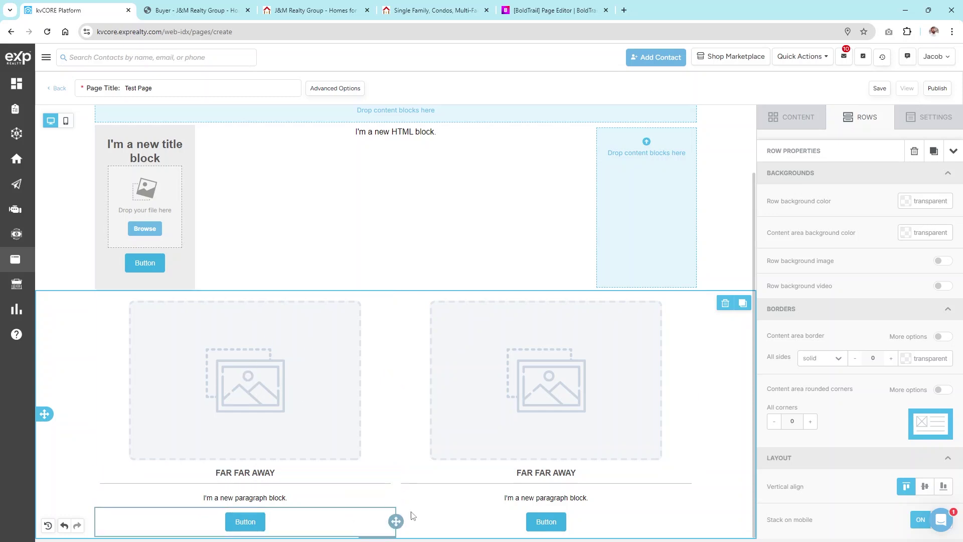
{"action": "left_click", "coordinate": [236, 6]}
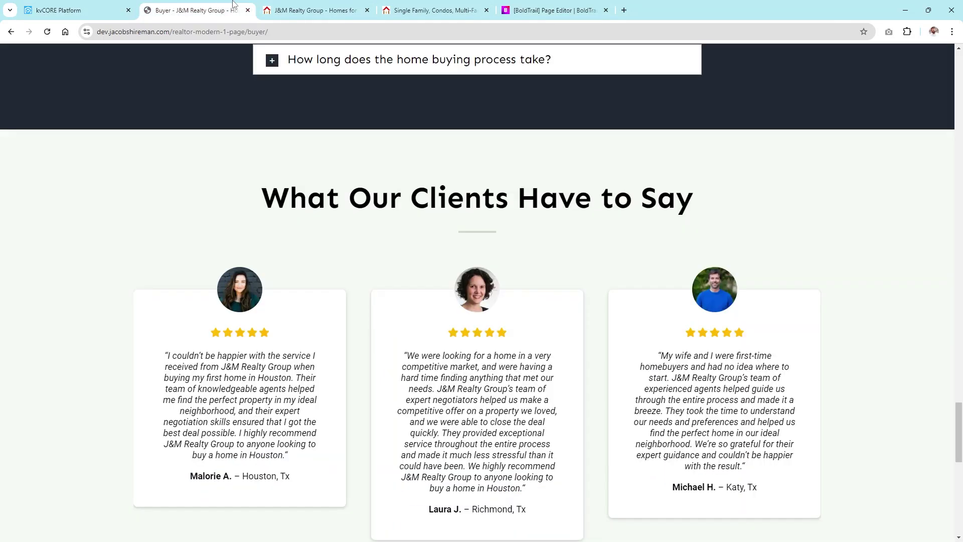
{"action": "left_click", "coordinate": [323, 6]}
{"action": "left_click", "coordinate": [196, 10]}
{"action": "scroll", "coordinate": [485, 170], "scroll_direction": "up", "scroll_amount": 15}
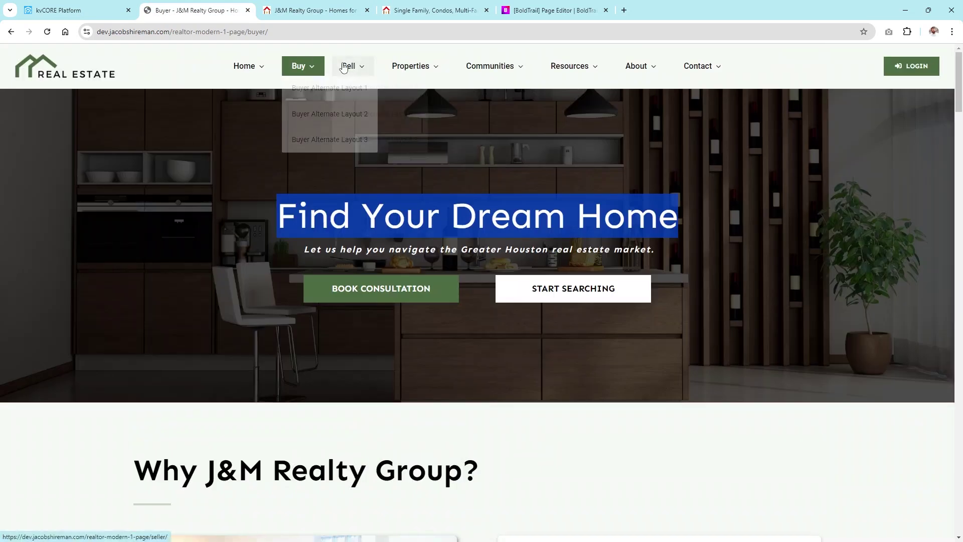
{"action": "mouse_move", "coordinate": [489, 68]}
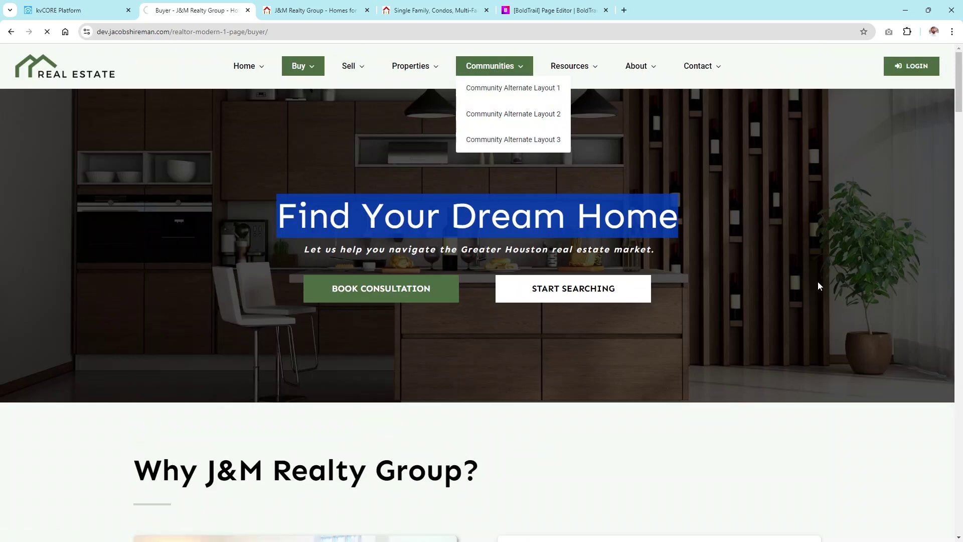
{"action": "scroll", "coordinate": [793, 231], "scroll_direction": "down", "scroll_amount": 8}
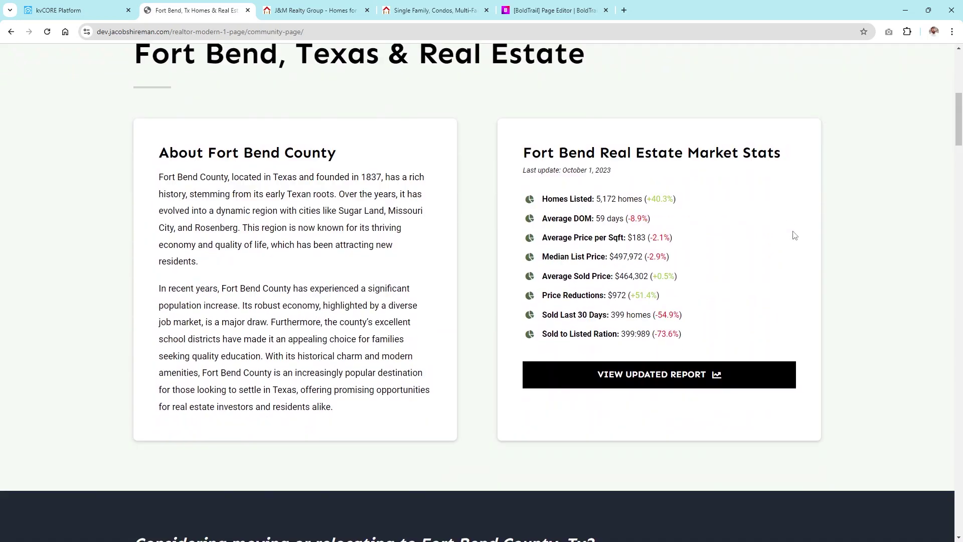
{"action": "scroll", "coordinate": [795, 236], "scroll_direction": "down", "scroll_amount": 20}
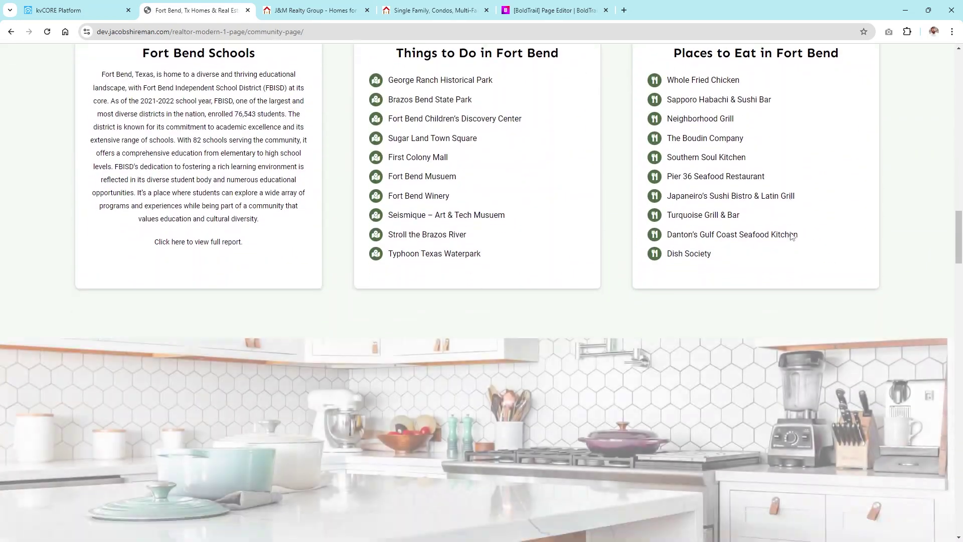
{"action": "scroll", "coordinate": [792, 235], "scroll_direction": "down", "scroll_amount": 10}
{"action": "left_click", "coordinate": [97, 14]}
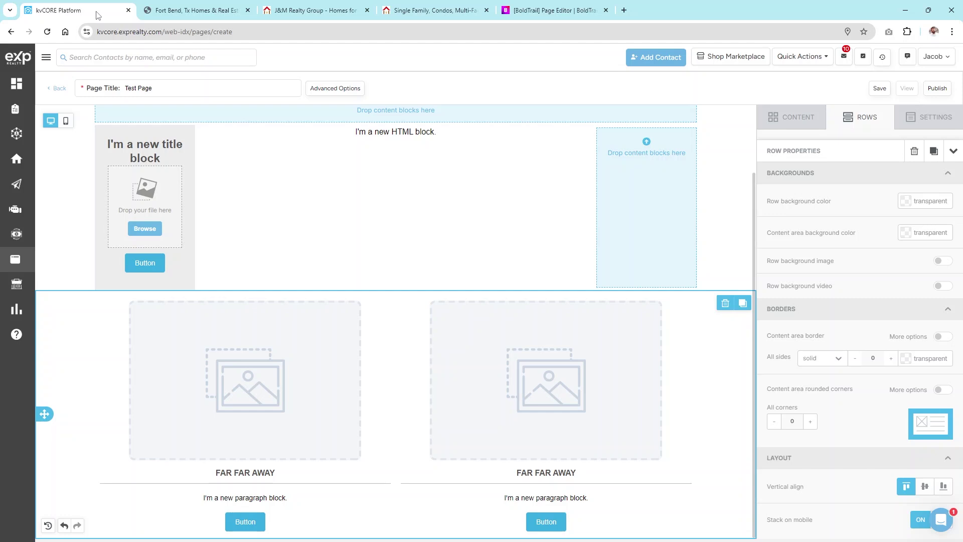
{"action": "left_click", "coordinate": [436, 10]}
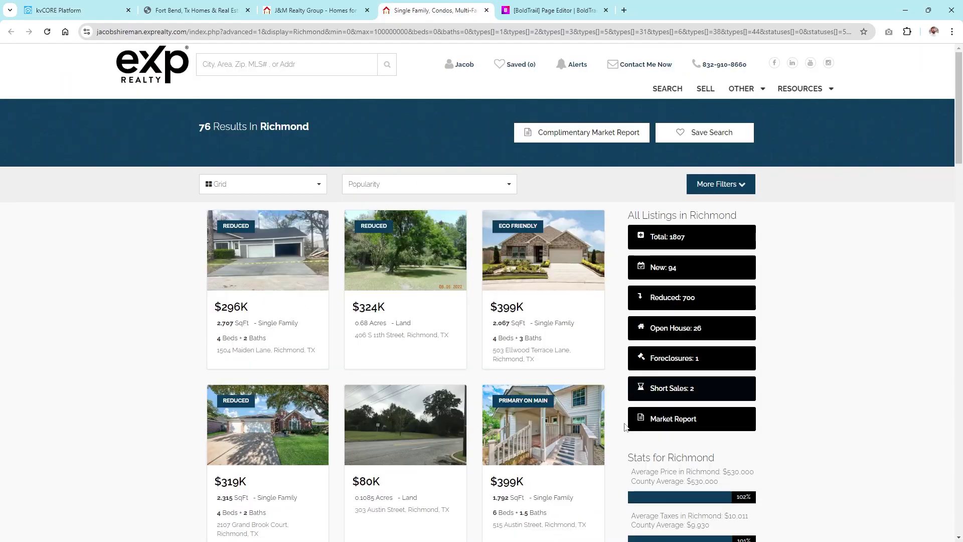
{"action": "scroll", "coordinate": [185, 251], "scroll_direction": "down", "scroll_amount": 2}
{"action": "scroll", "coordinate": [193, 221], "scroll_direction": "up", "scroll_amount": 2}
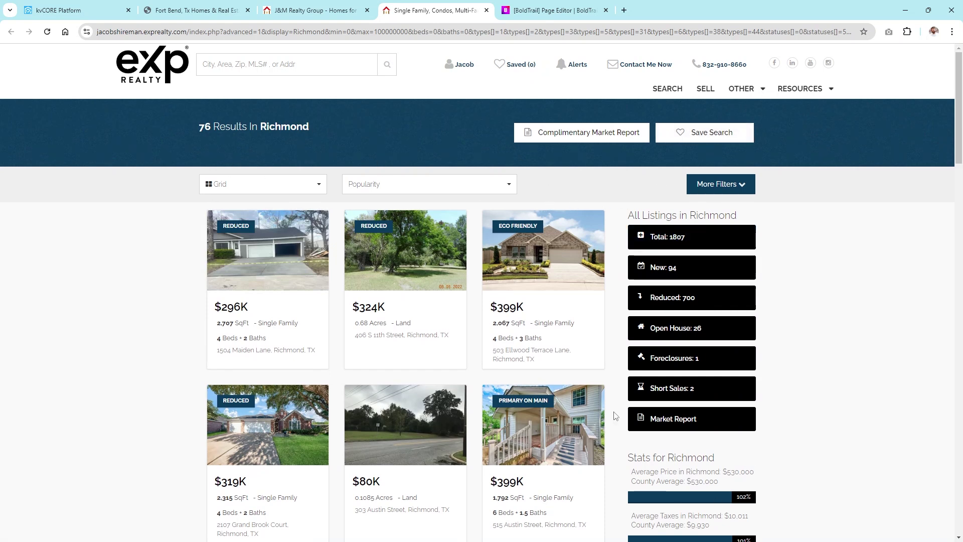
{"action": "scroll", "coordinate": [856, 366], "scroll_direction": "down", "scroll_amount": 8}
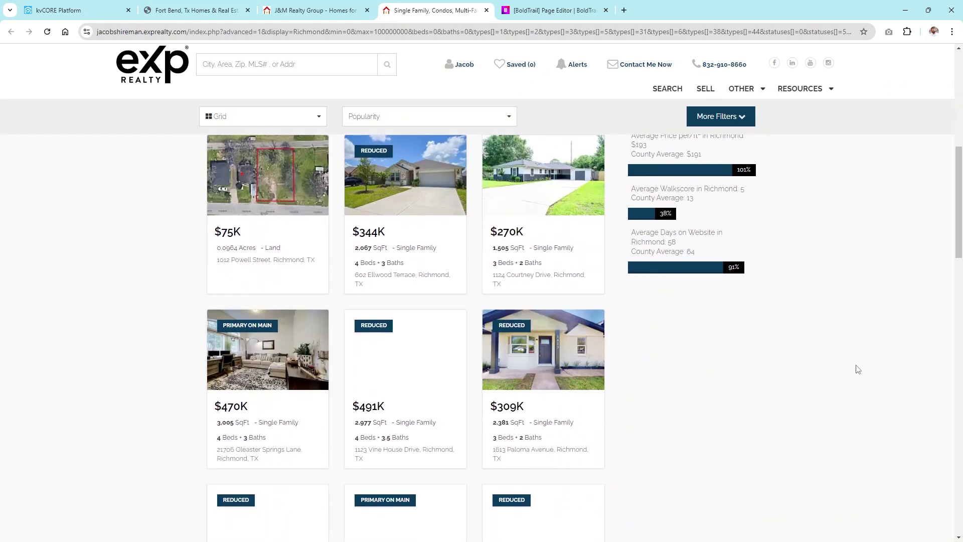
{"action": "scroll", "coordinate": [856, 366], "scroll_direction": "down", "scroll_amount": 6}
{"action": "scroll", "coordinate": [856, 366], "scroll_direction": "up", "scroll_amount": 15}
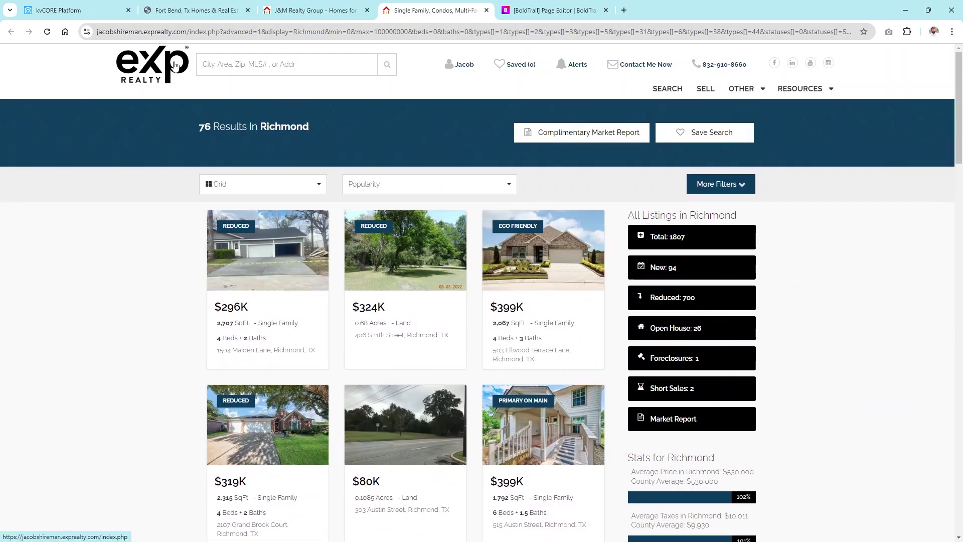
{"action": "left_click", "coordinate": [316, 10]}
{"action": "scroll", "coordinate": [326, 241], "scroll_direction": "down", "scroll_amount": 5}
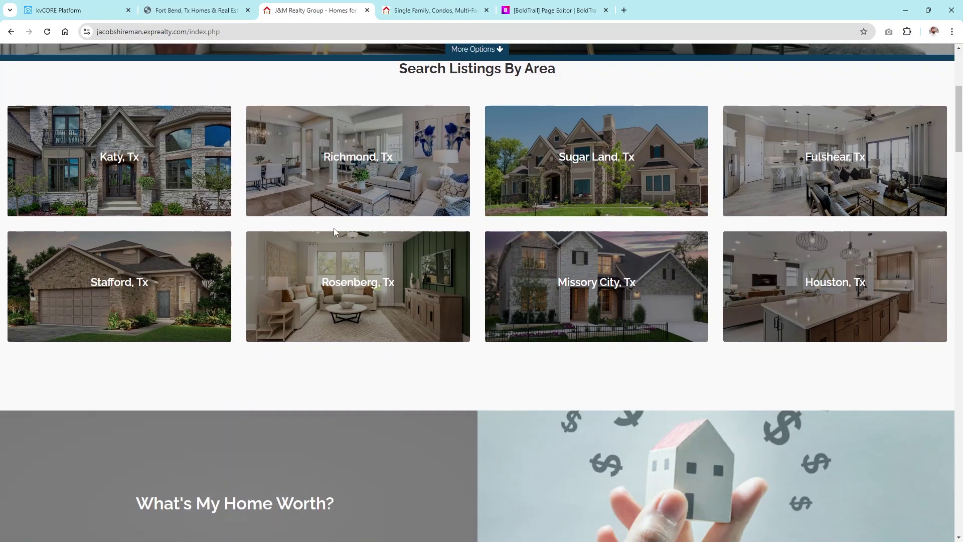
{"action": "scroll", "coordinate": [331, 223], "scroll_direction": "up", "scroll_amount": 3}
{"action": "scroll", "coordinate": [331, 221], "scroll_direction": "up", "scroll_amount": 3}
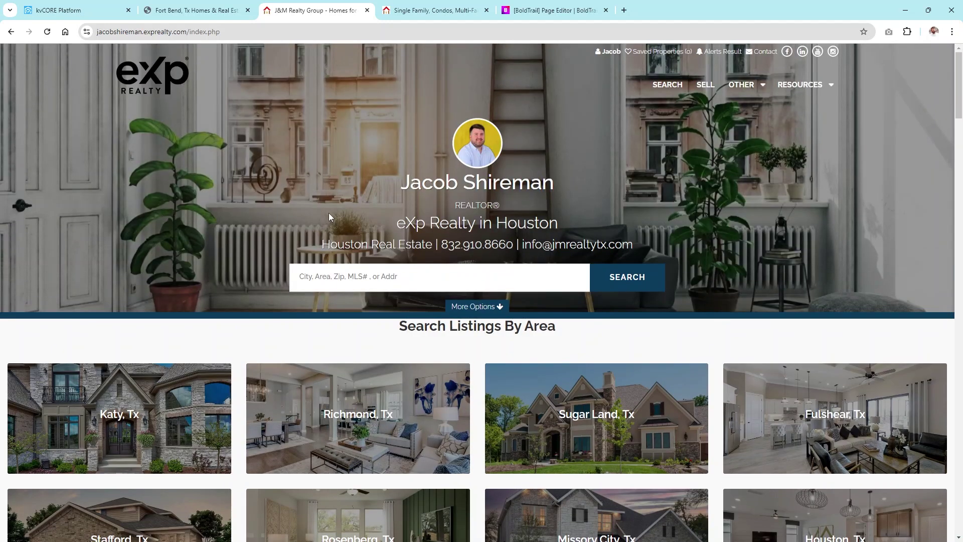
{"action": "left_click", "coordinate": [75, 10]}
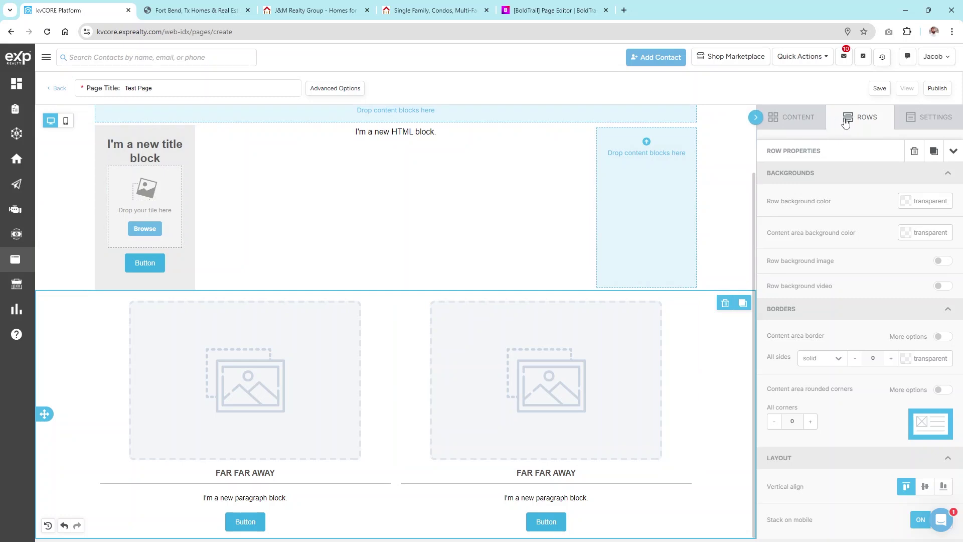
Step: List the Default row layouts and browse the Main article and Articles - Three and Four columns templates
{"action": "left_click", "coordinate": [830, 125]}
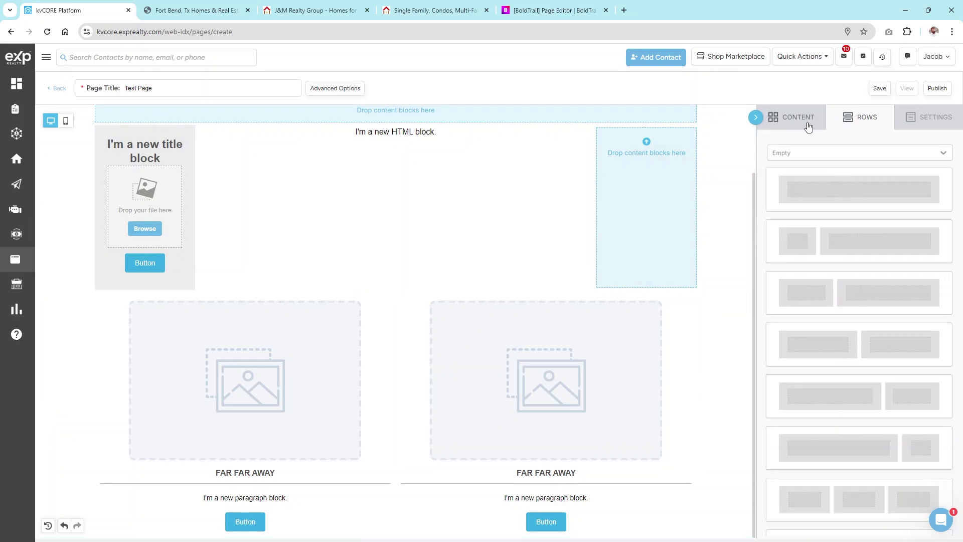
{"action": "left_click", "coordinate": [811, 190]}
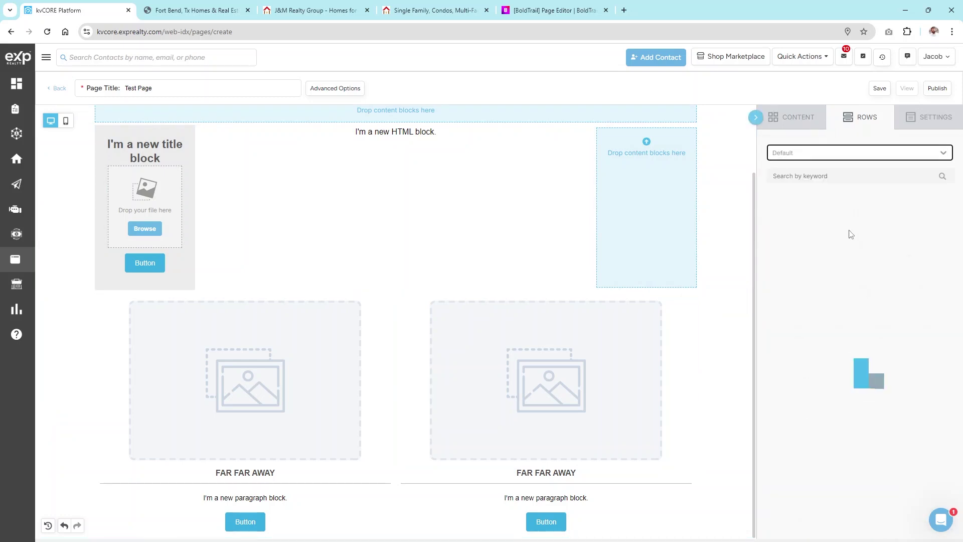
{"action": "scroll", "coordinate": [849, 237], "scroll_direction": "down", "scroll_amount": 4}
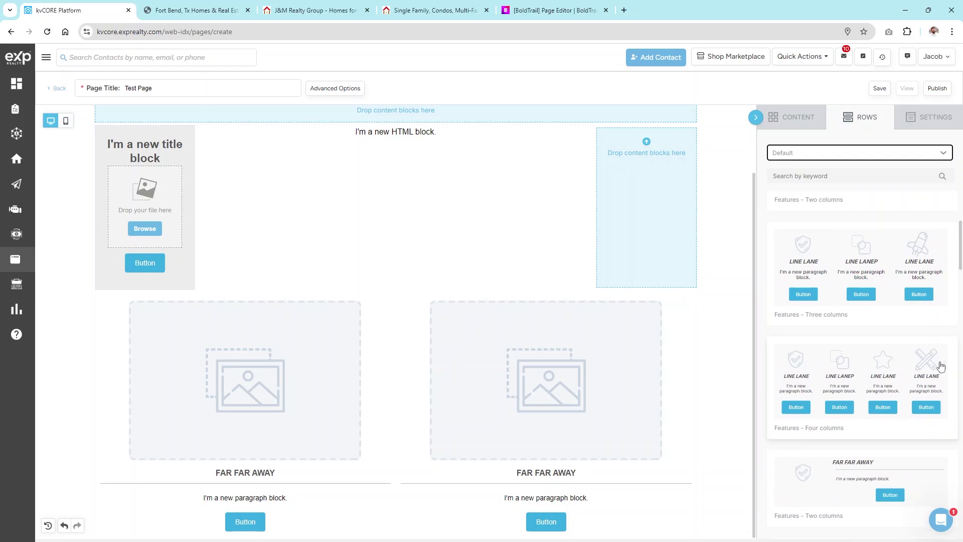
{"action": "scroll", "coordinate": [890, 359], "scroll_direction": "down", "scroll_amount": 5}
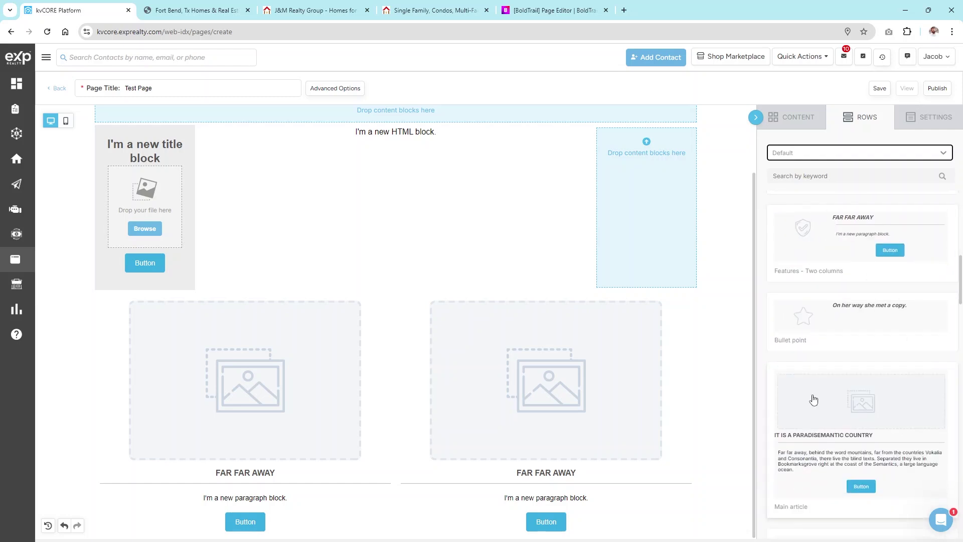
{"action": "scroll", "coordinate": [874, 351], "scroll_direction": "down", "scroll_amount": 4}
{"action": "scroll", "coordinate": [856, 274], "scroll_direction": "up", "scroll_amount": 2}
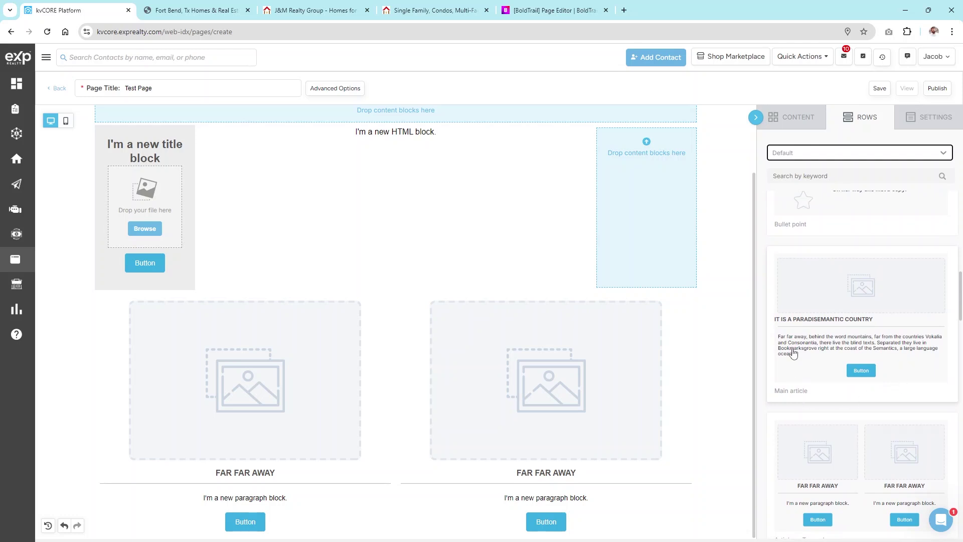
{"action": "scroll", "coordinate": [823, 341], "scroll_direction": "down", "scroll_amount": 10}
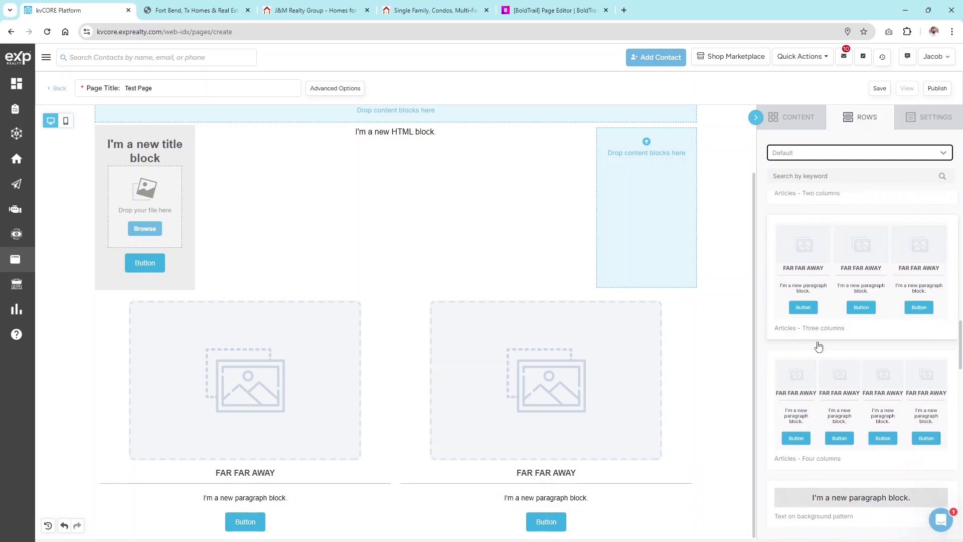